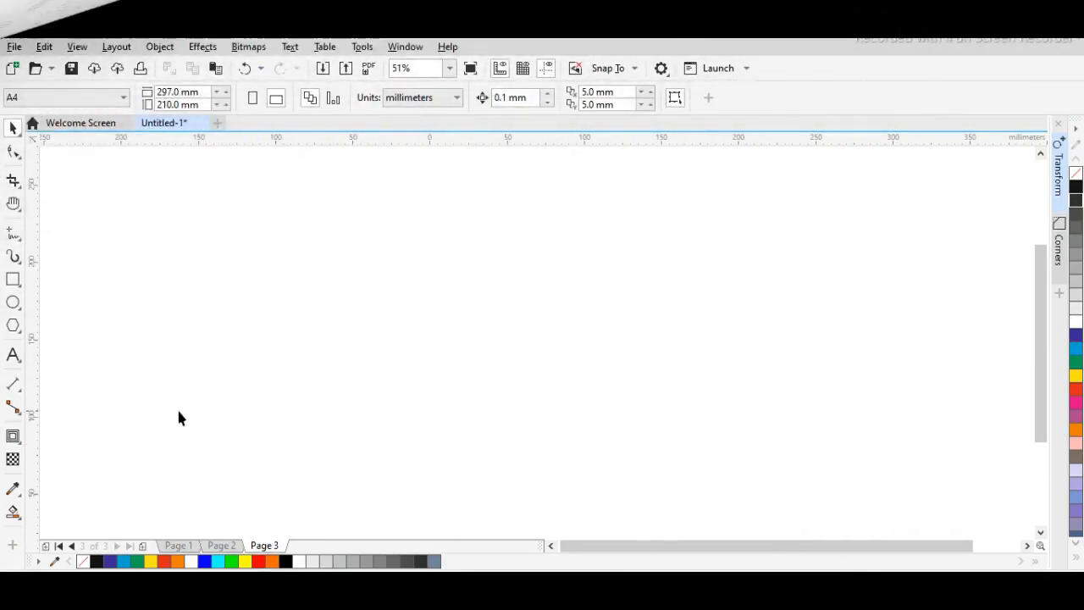
# Show the page border around the A4 landscape page.
pyautogui.click(77, 47)
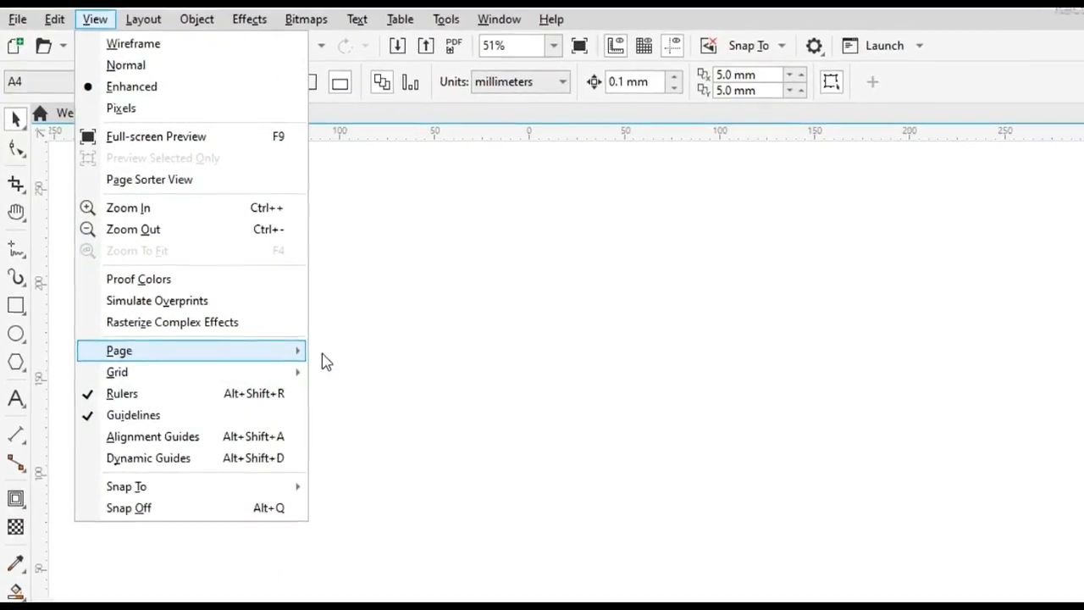
pyautogui.moveTo(304, 350)
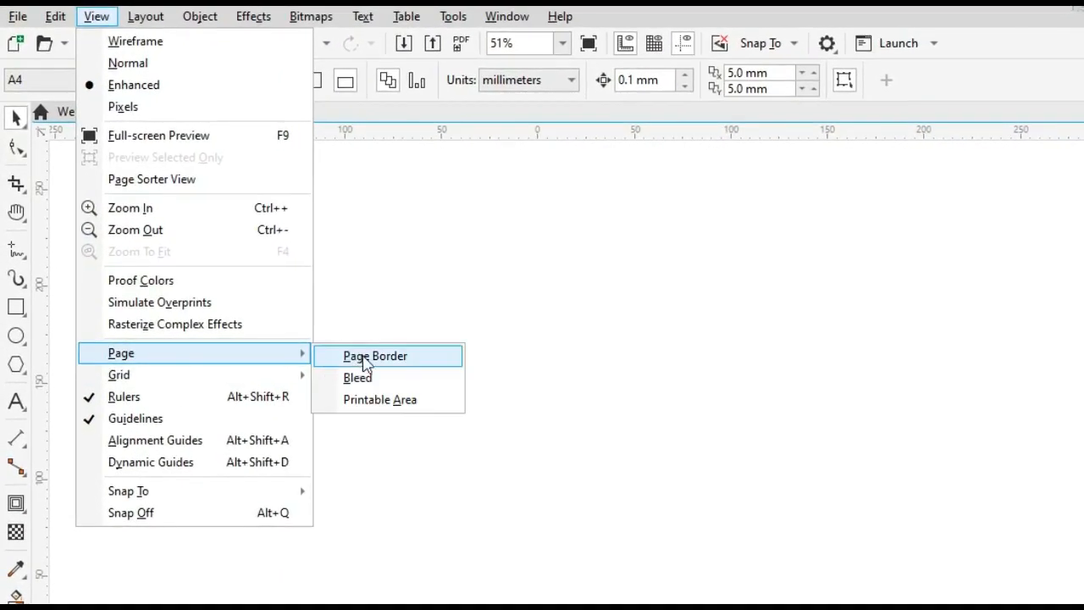
pyautogui.click(364, 359)
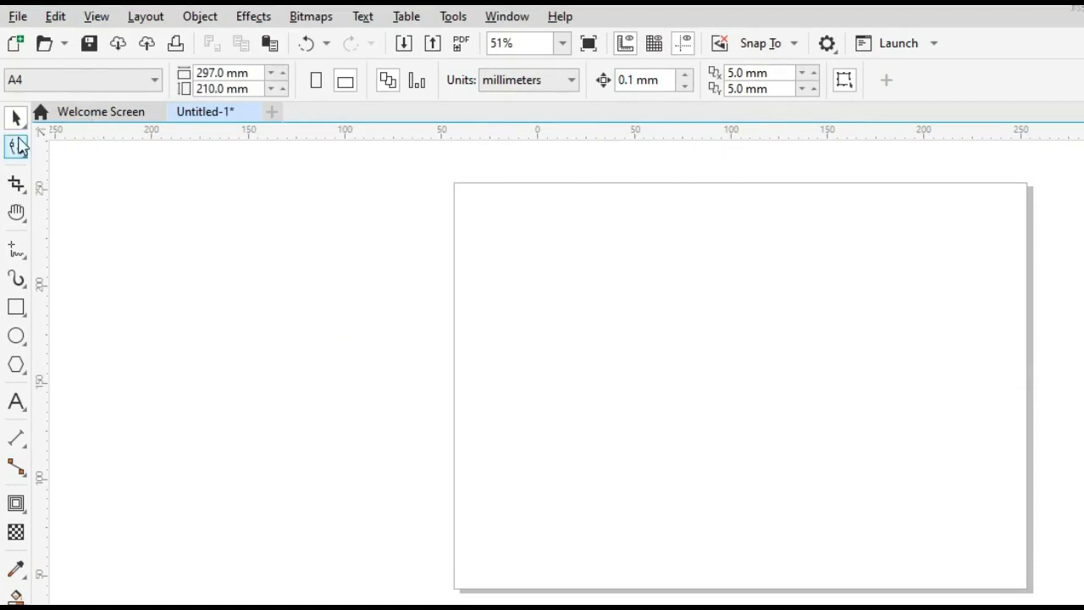
# Draw a circle, set its width and height to 200 mm, and center it on the page.
pyautogui.click(17, 337)
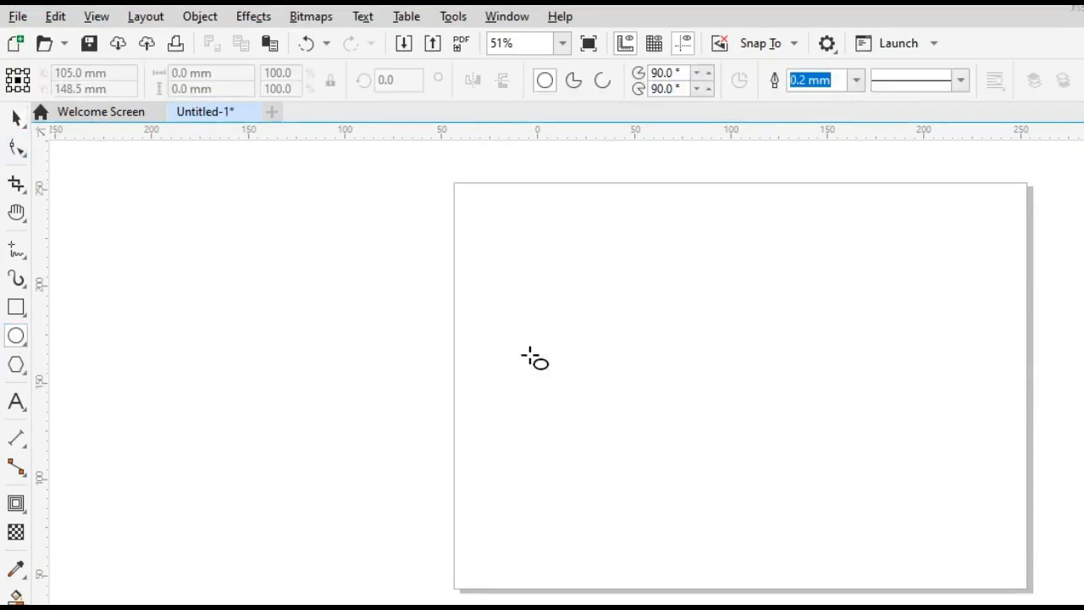
pyautogui.moveTo(569, 251); pyautogui.dragTo(829, 510)
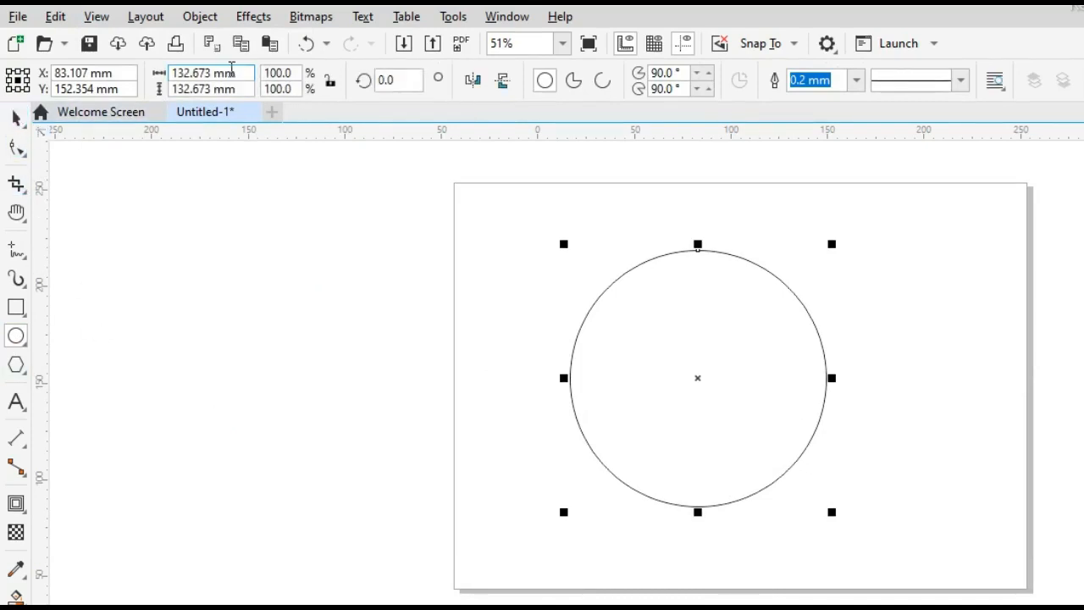
pyautogui.click(249, 72)
pyautogui.write('2')
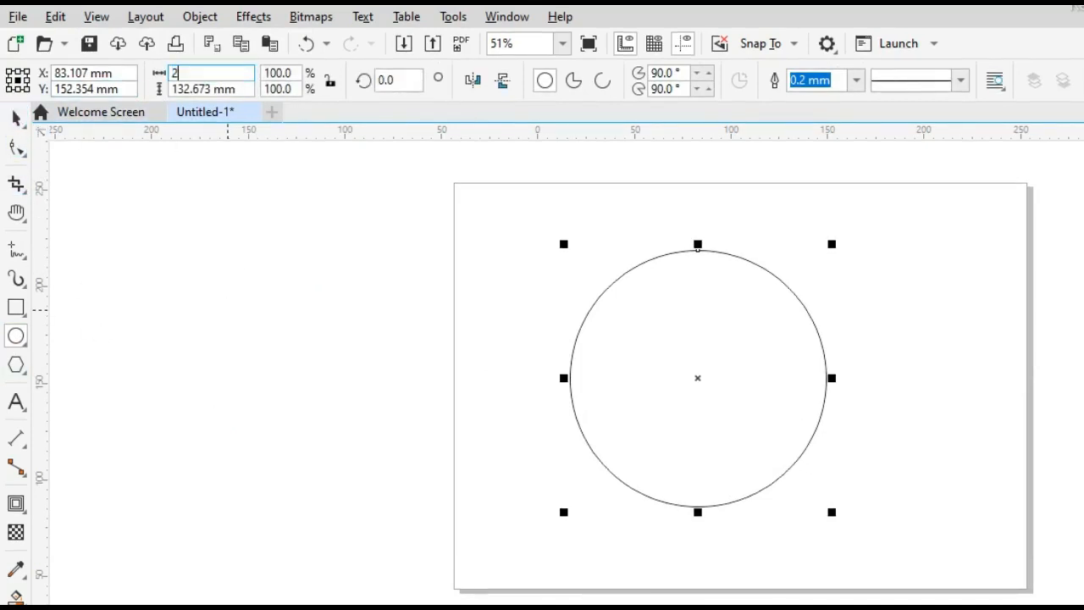
pyautogui.write('00')
pyautogui.press('Tab')
pyautogui.write('2')
pyautogui.press('Return')
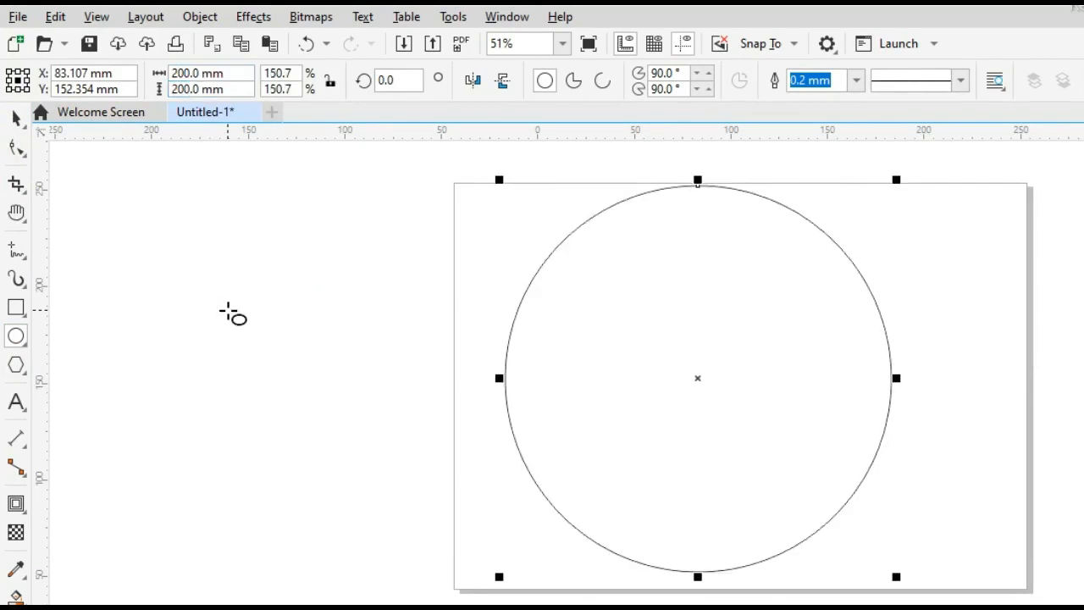
pyautogui.press('p')
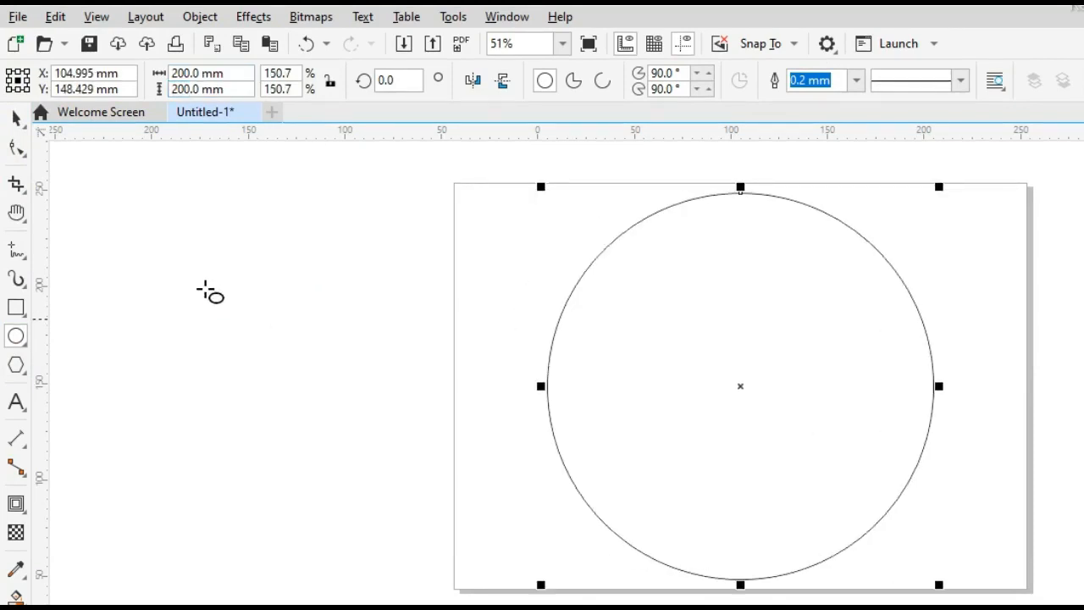
# Create two smaller concentric copies of the circle inside it, about 169 mm and 138 mm in diameter.
pyautogui.press('space')
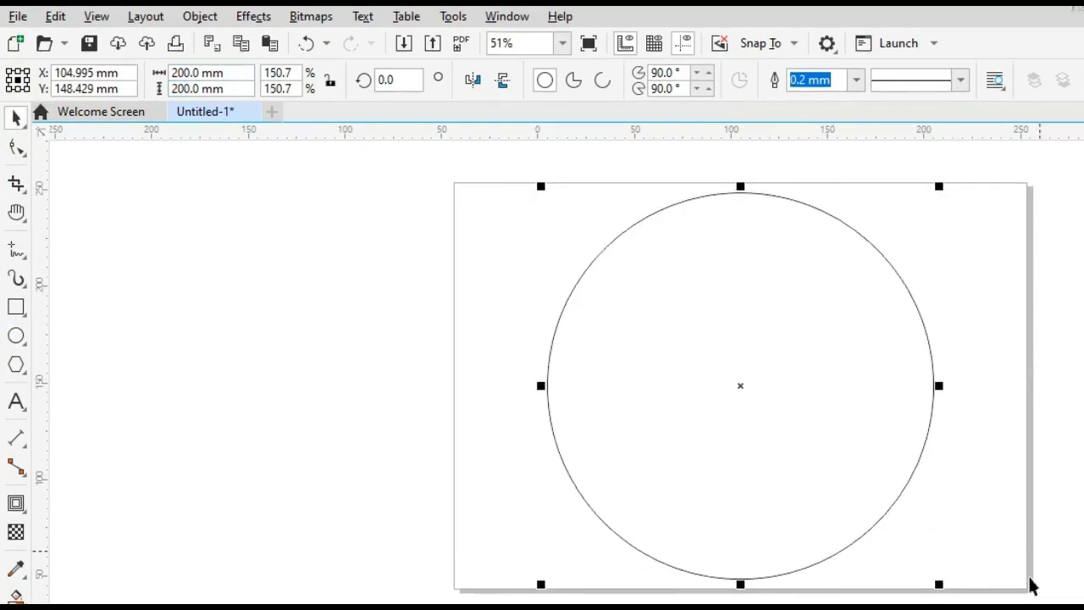
pyautogui.moveTo(938, 583); pyautogui.dragTo(924, 555)
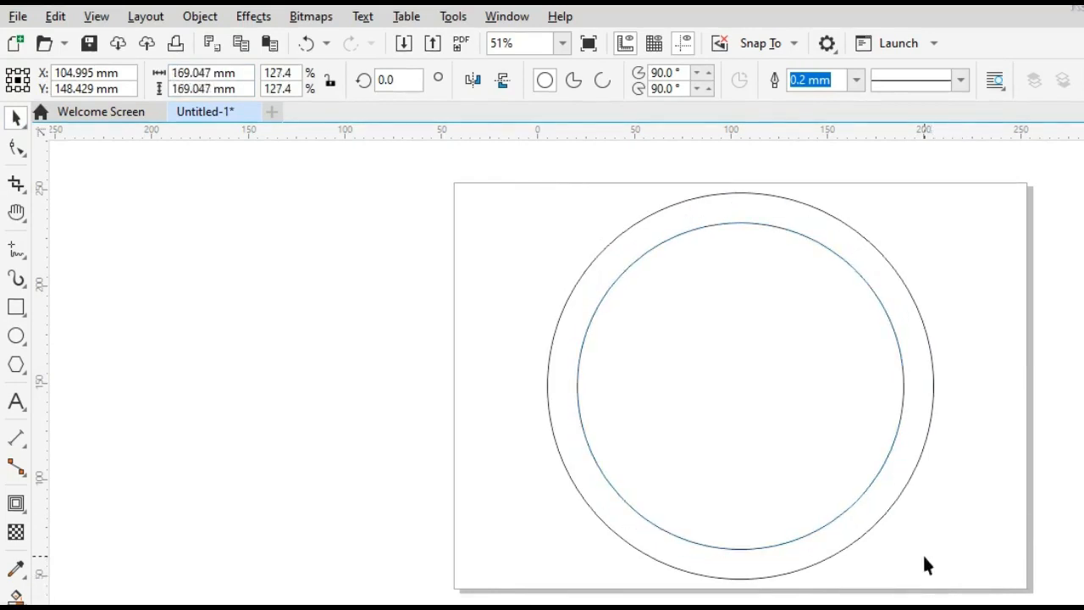
pyautogui.hotkey('ctrl', 'r')
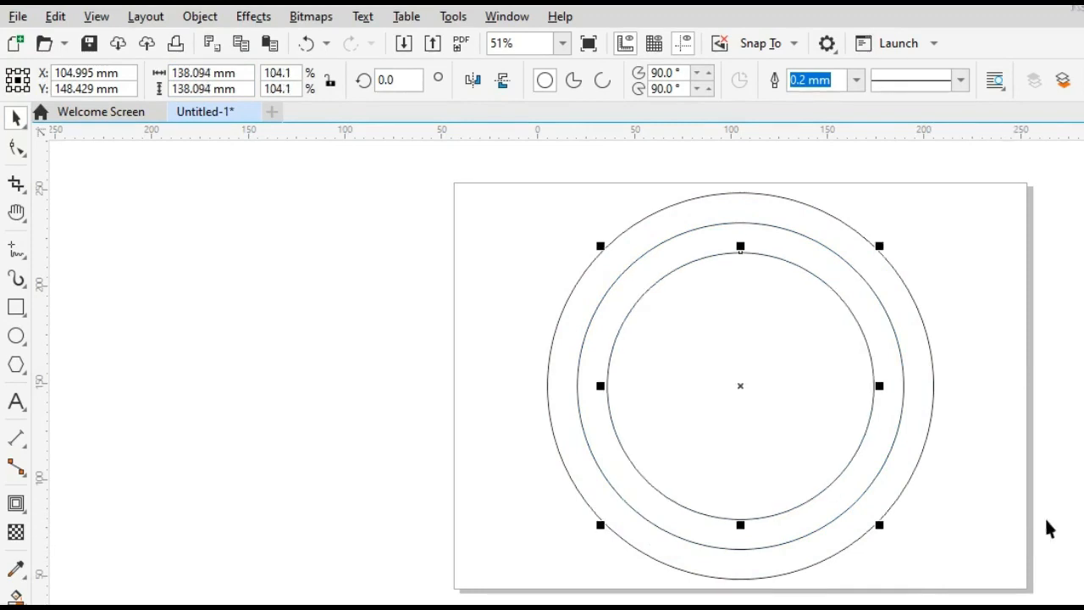
pyautogui.click(967, 464)
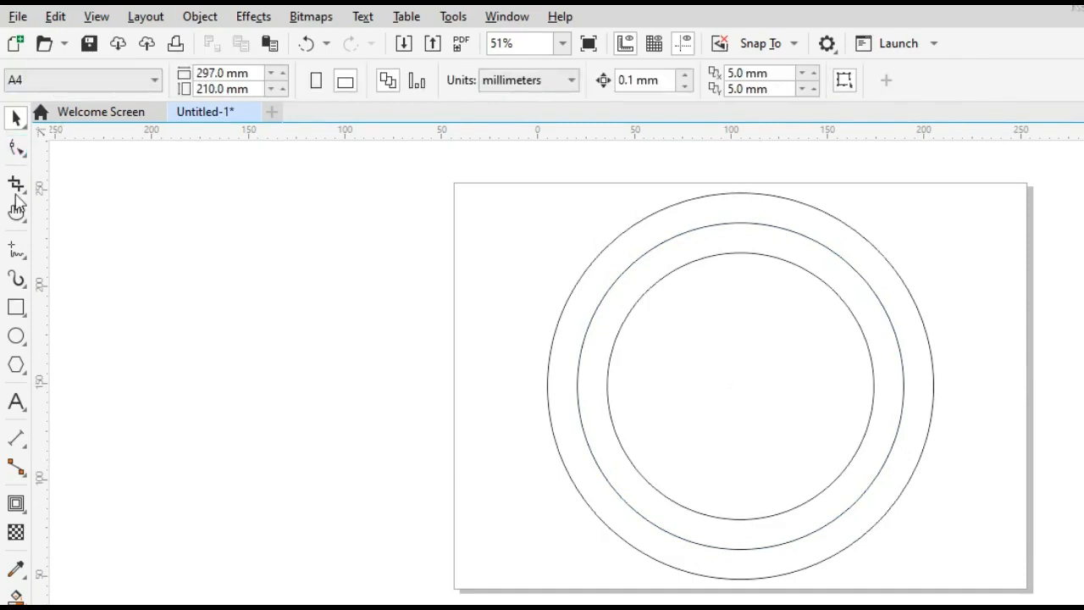
# Draw a straight vertical line across the outer circle from its top quadrant to its bottom quadrant.
pyautogui.click(16, 249)
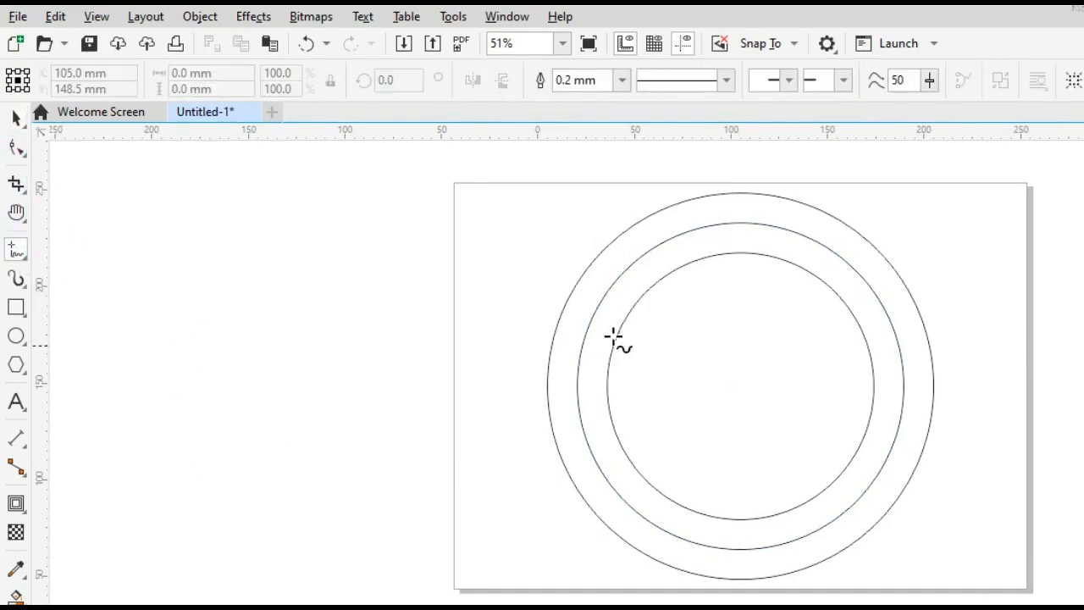
pyautogui.click(741, 193)
pyautogui.click(741, 579)
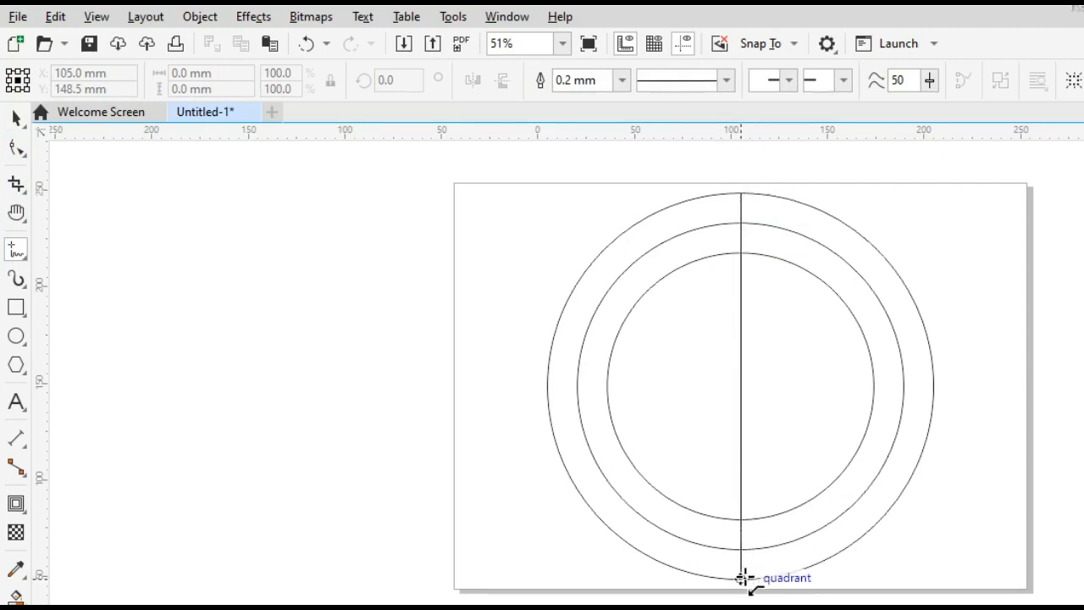
pyautogui.click(16, 118)
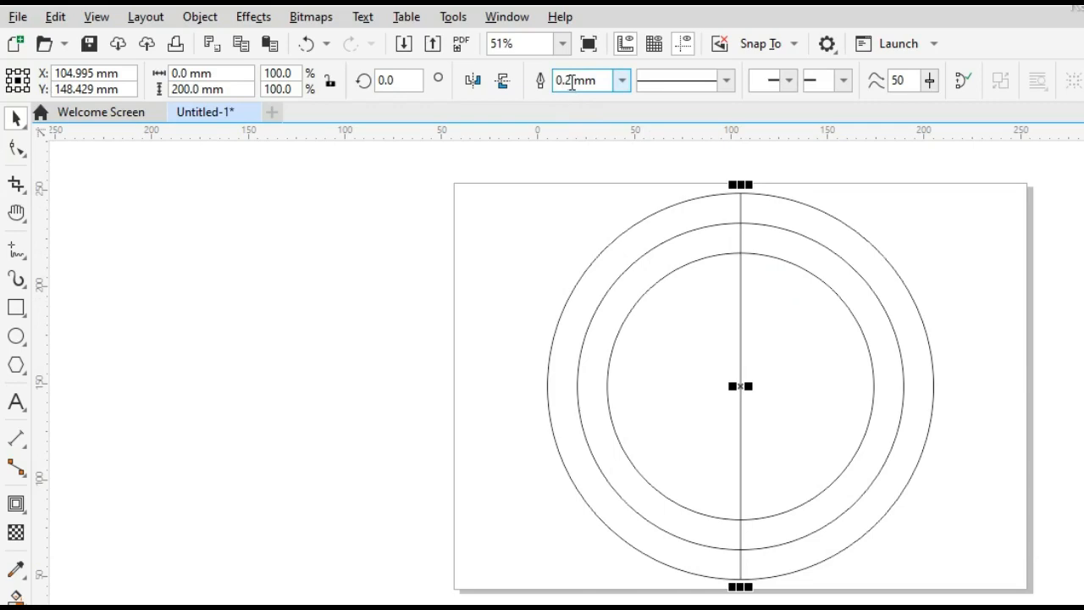
# Set the vertical line's outline width to 20 mm and convert the outline to an object.
pyautogui.moveTo(599, 79); pyautogui.dragTo(515, 98)
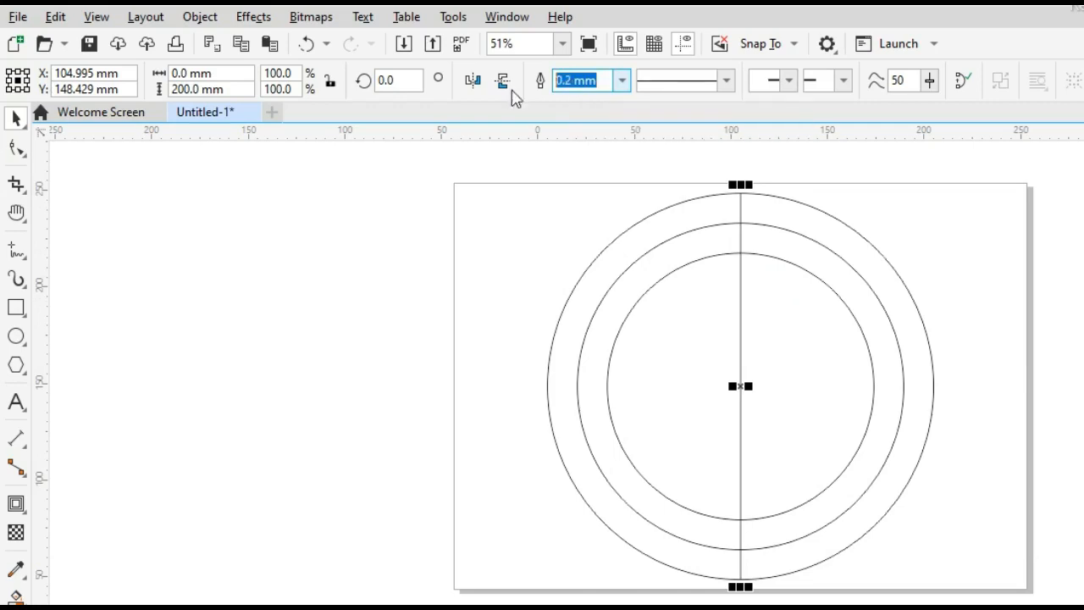
pyautogui.write('20')
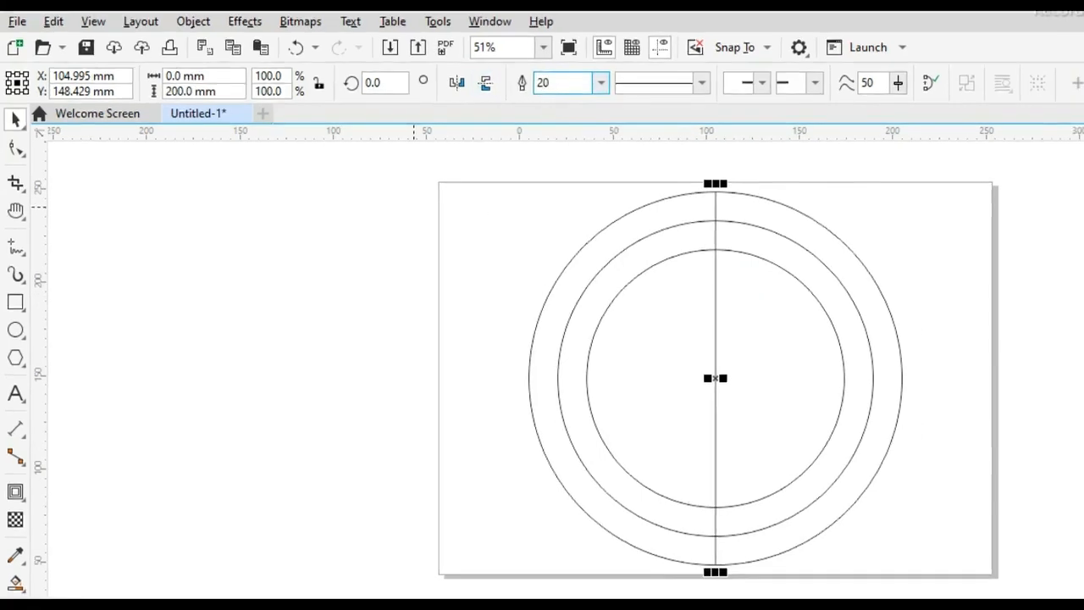
pyautogui.press('Return')
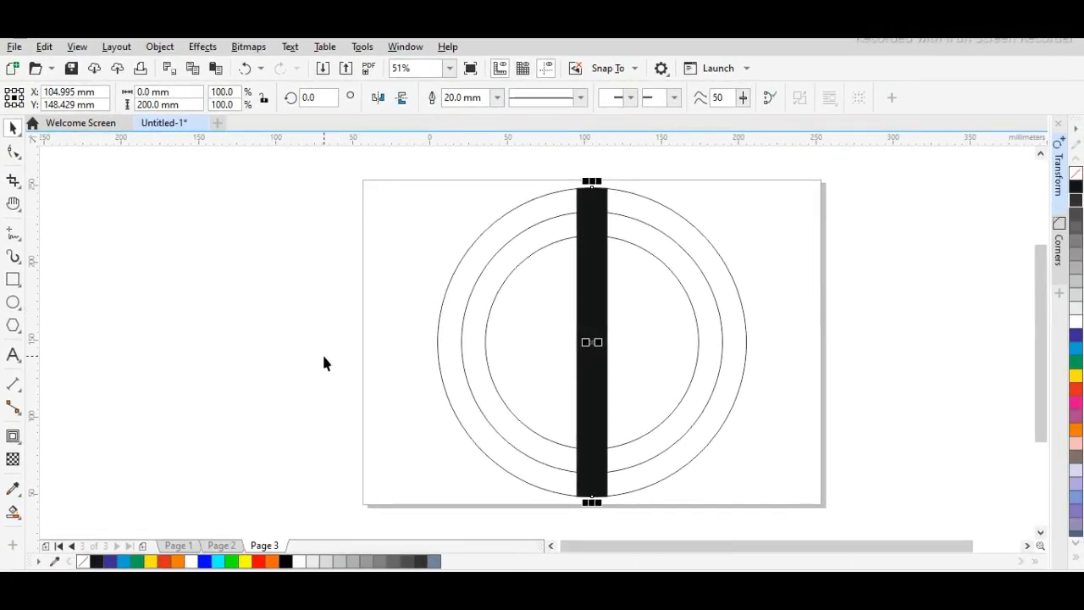
pyautogui.hotkey('ctrl', 'shift', 'q')
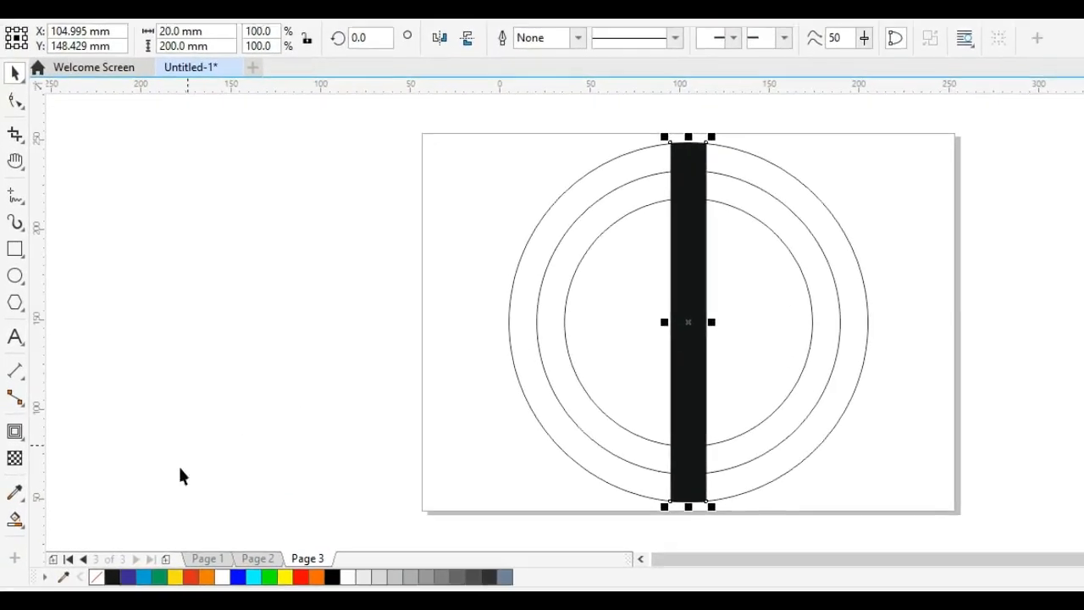
# Give the vertical bar a black outline and remove its fill.
pyautogui.rightClick(112, 576)
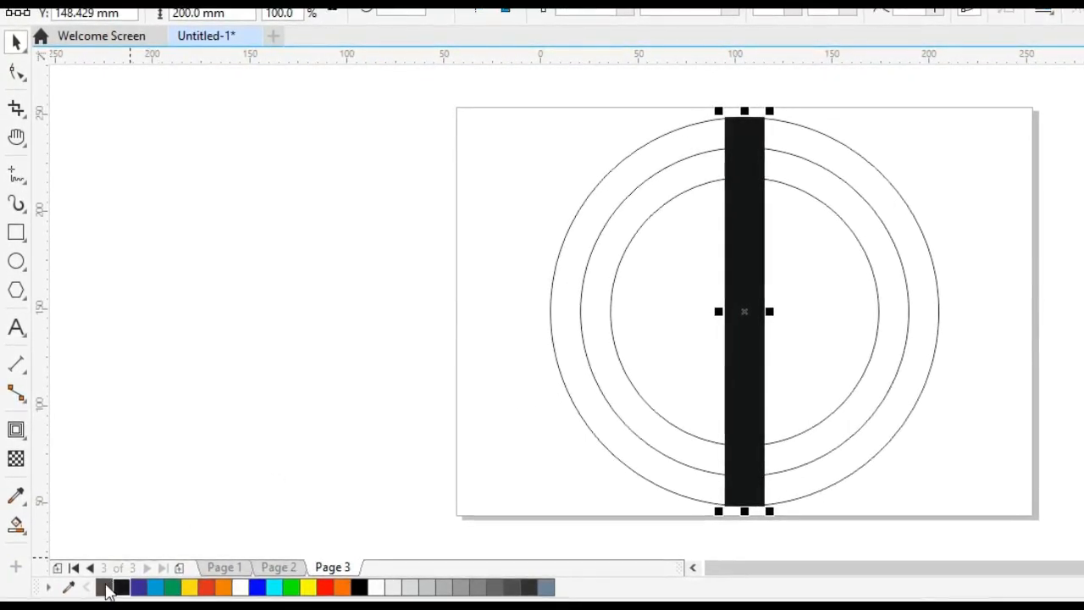
pyautogui.click(104, 586)
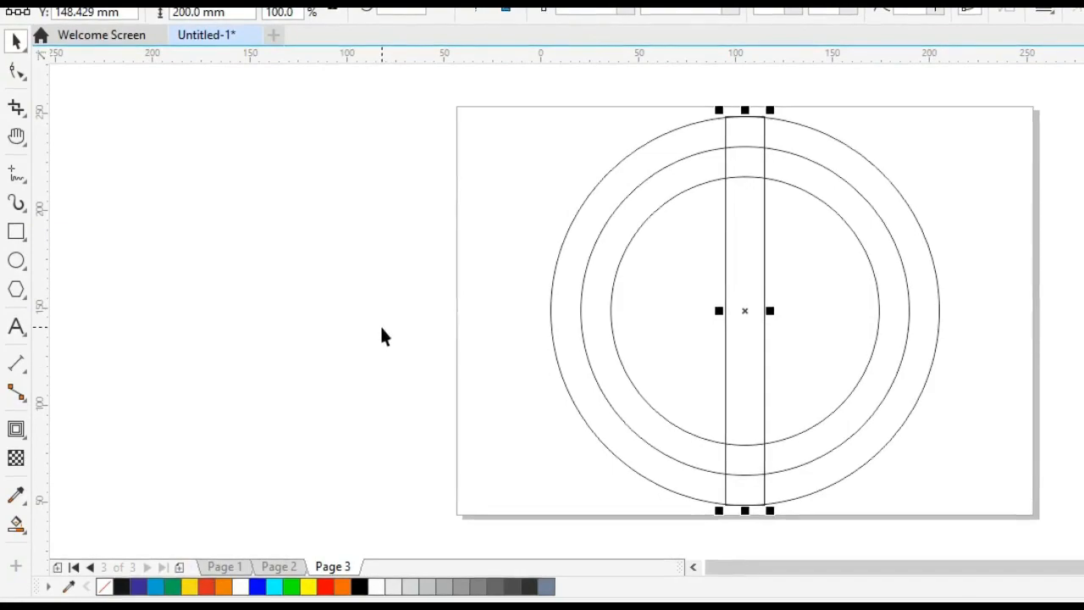
pyautogui.click(413, 330)
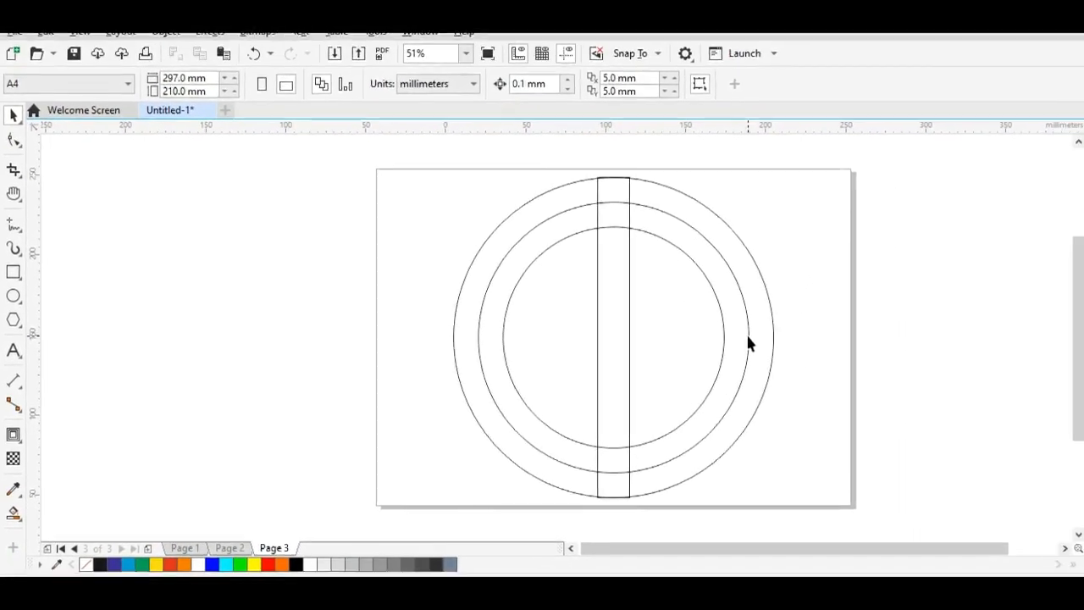
# Move the middle circle horizontally out to the left of the other circles, centered at about X -102 mm.
pyautogui.click(748, 342)
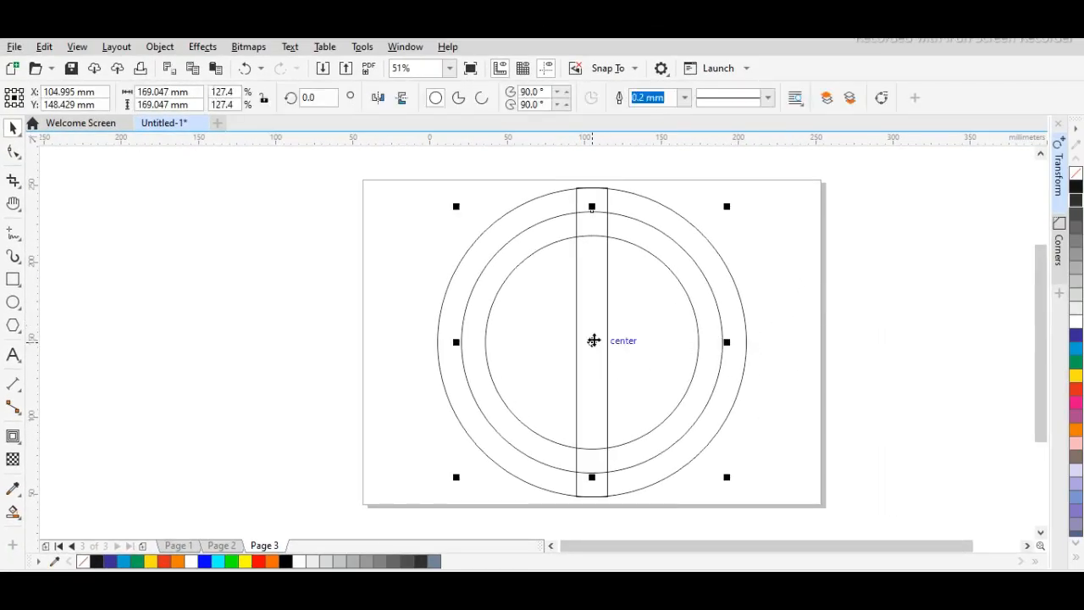
pyautogui.moveTo(592, 340); pyautogui.dragTo(275, 349)
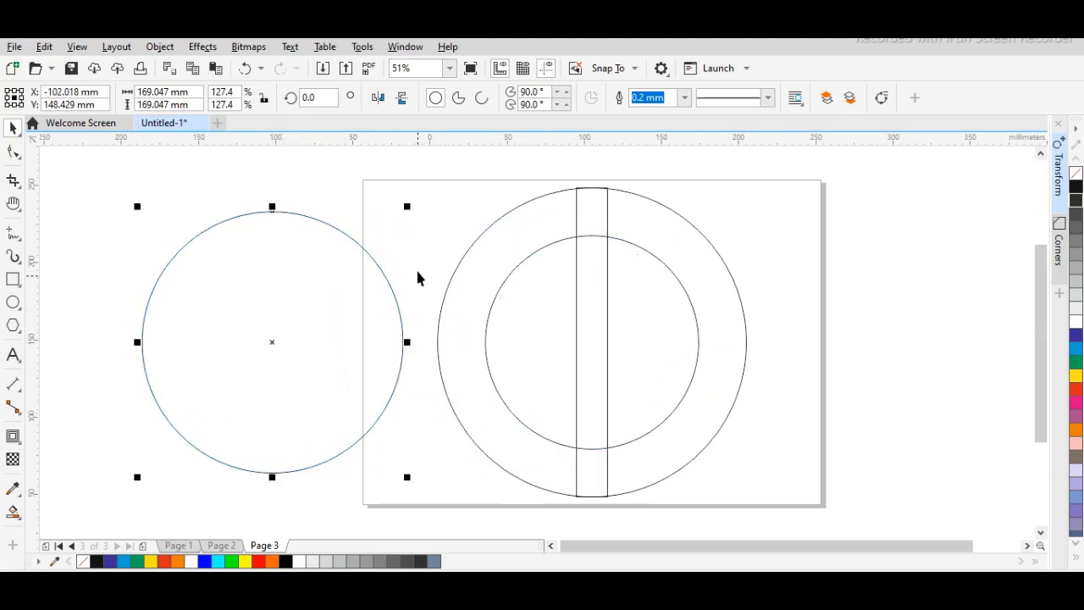
pyautogui.click(754, 350)
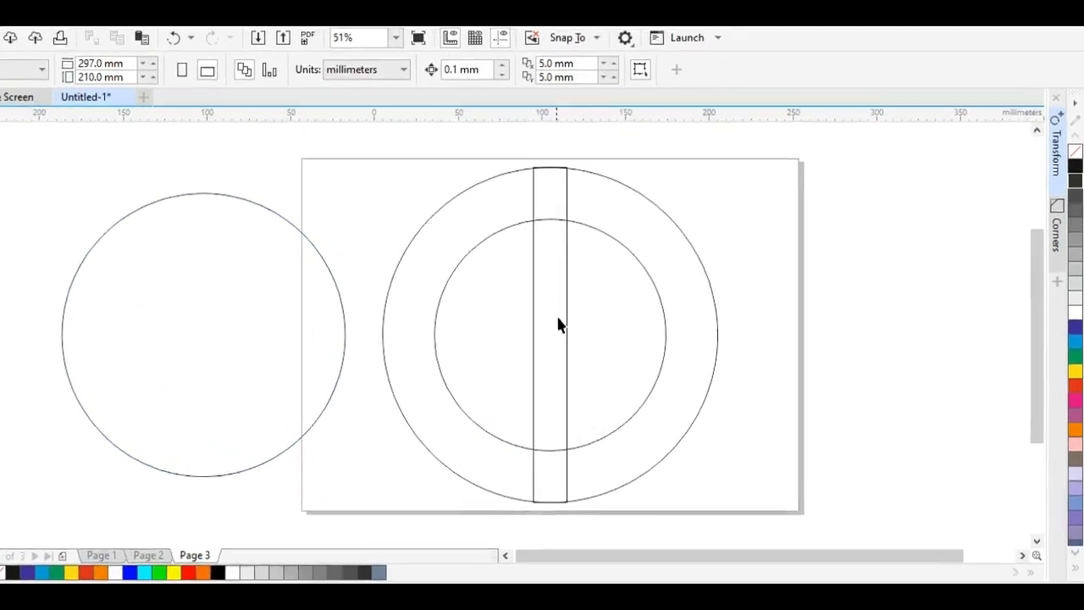
# Create one copy of the vertical bar rotated 90° about its center to form a cross.
pyautogui.click(607, 337)
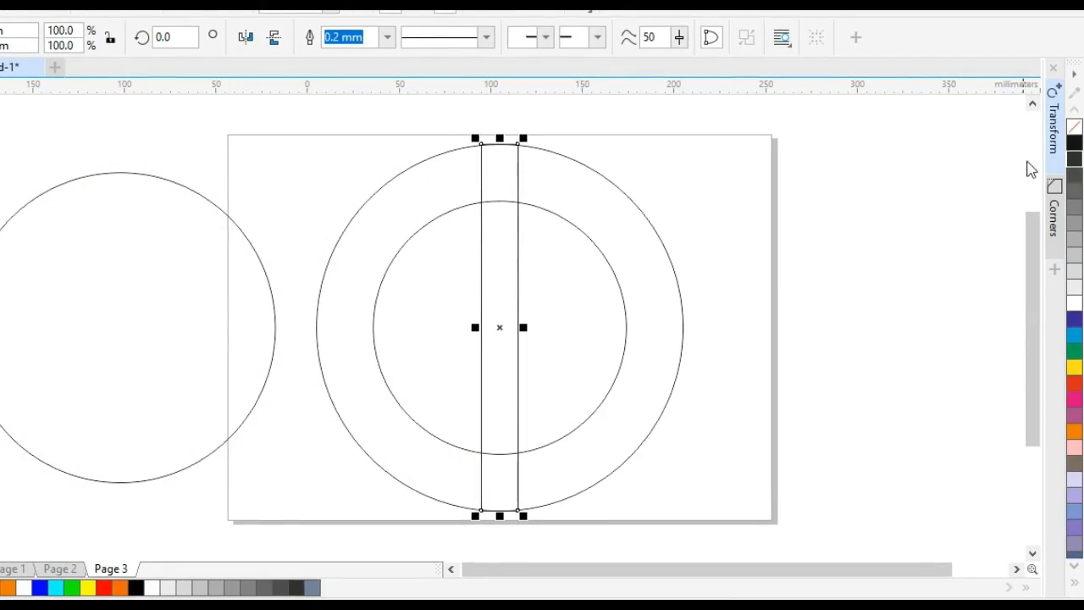
pyautogui.click(1053, 122)
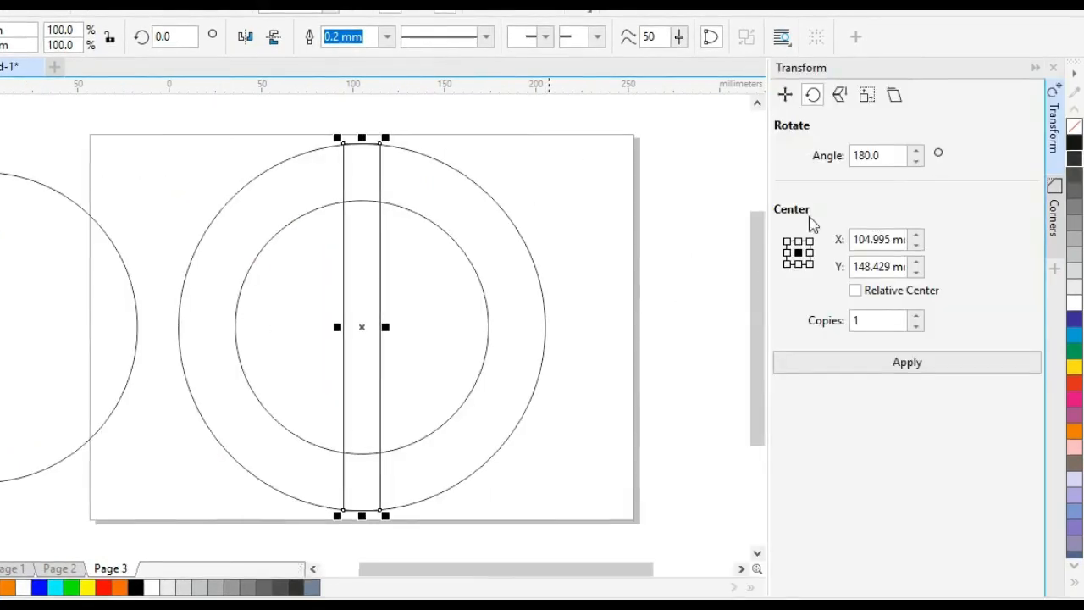
pyautogui.moveTo(892, 155); pyautogui.dragTo(708, 183)
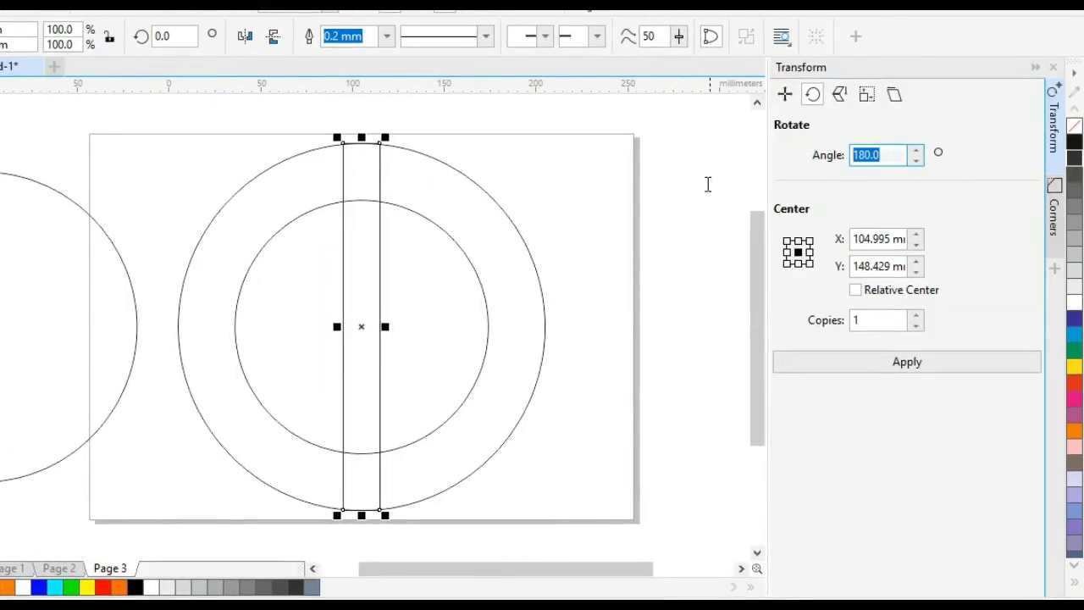
pyautogui.write('90')
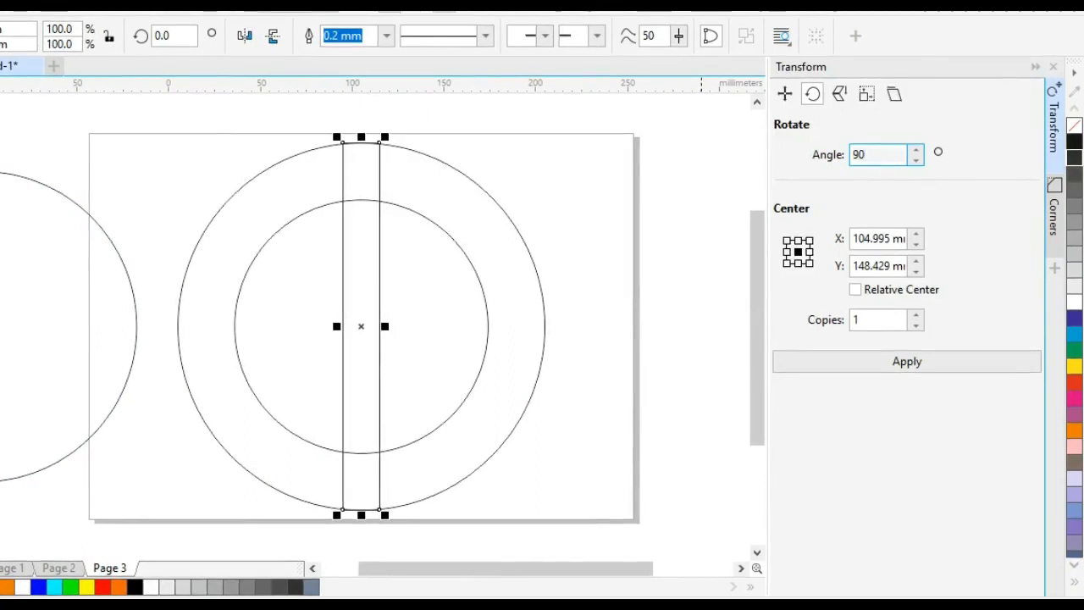
pyautogui.press('Return')
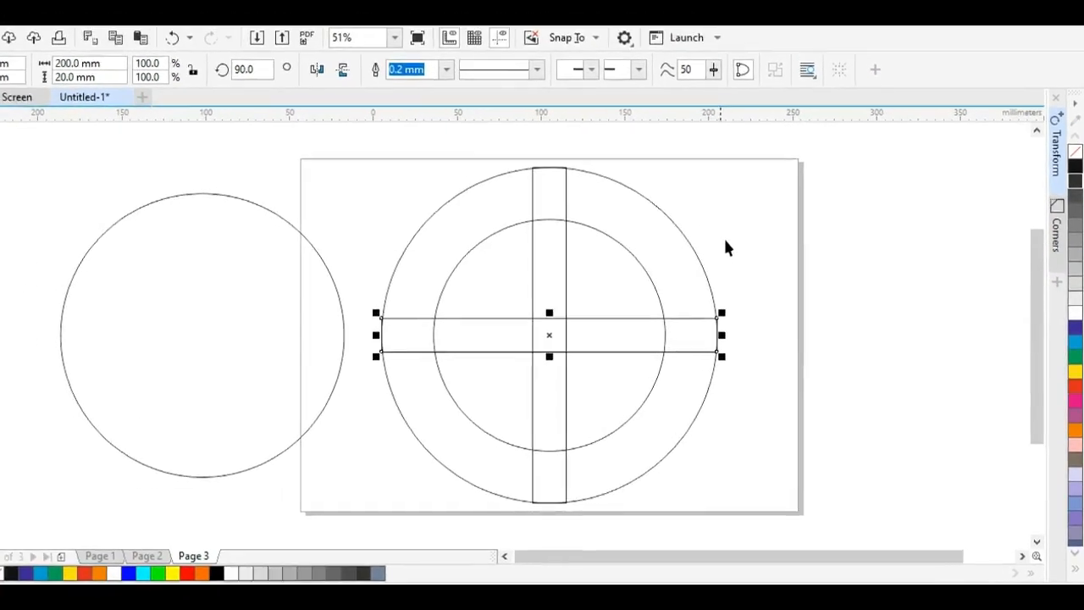
pyautogui.click(552, 222)
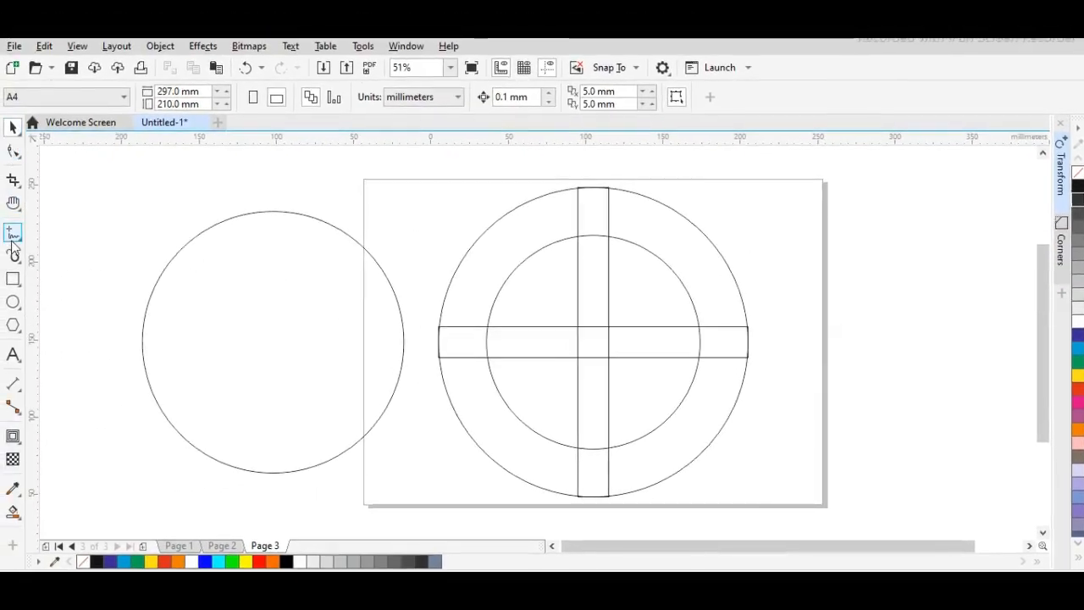
# Draw a slanted line, about 25 mm wide and 95 mm high, from the separated circle's center to just beyond its lower right edge.
pyautogui.click(13, 232)
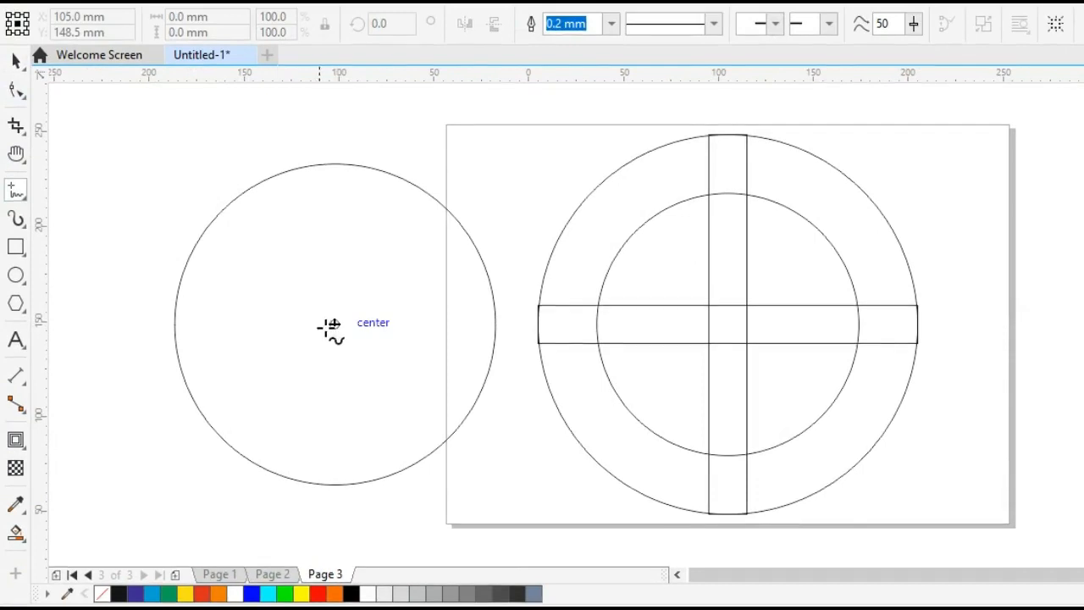
pyautogui.click(332, 325)
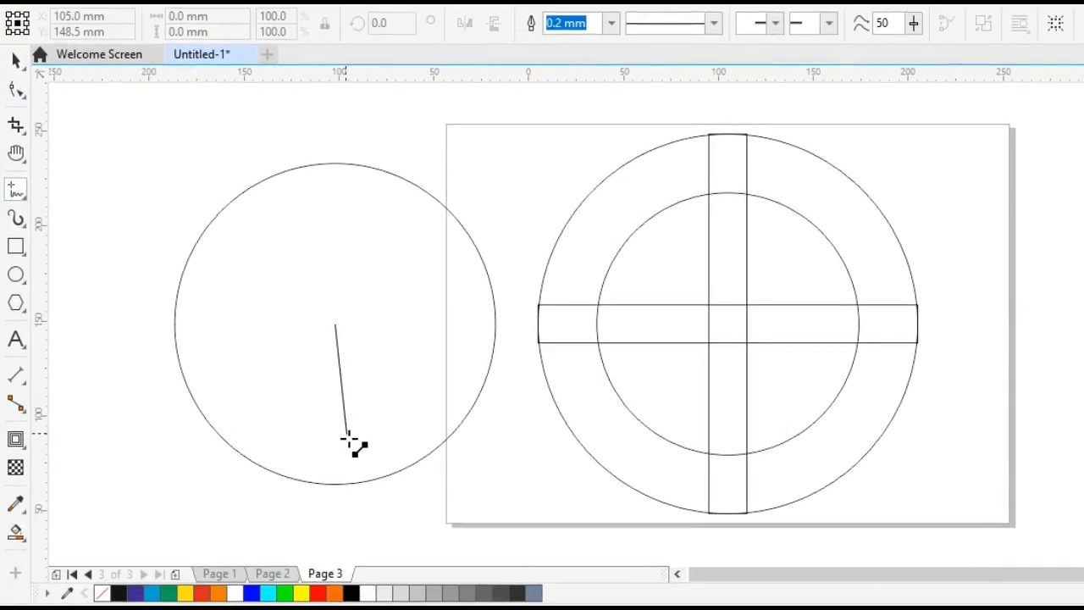
pyautogui.click(382, 503)
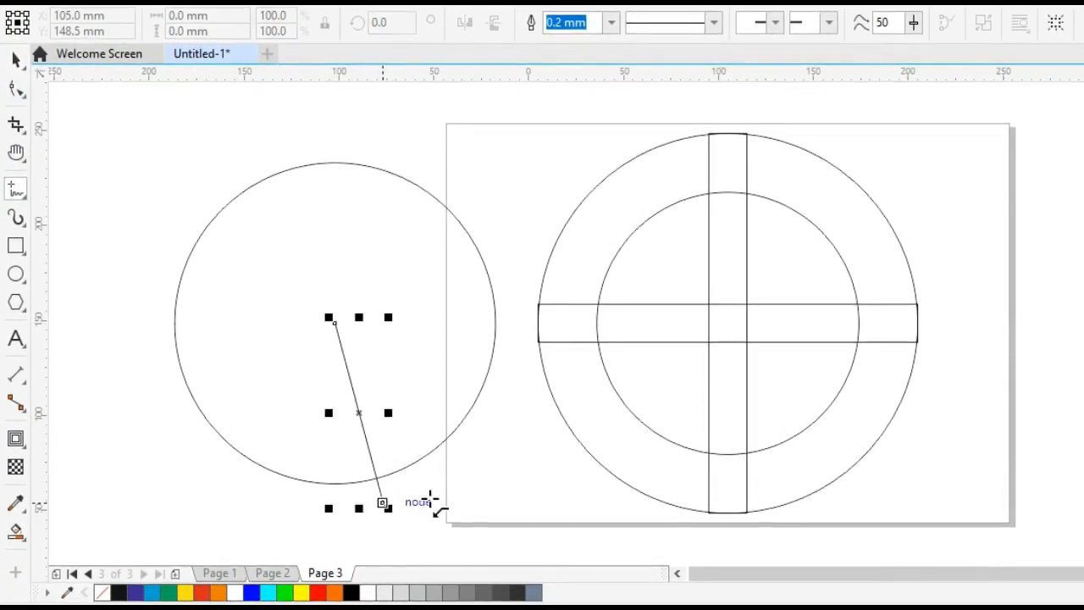
pyautogui.click(15, 57)
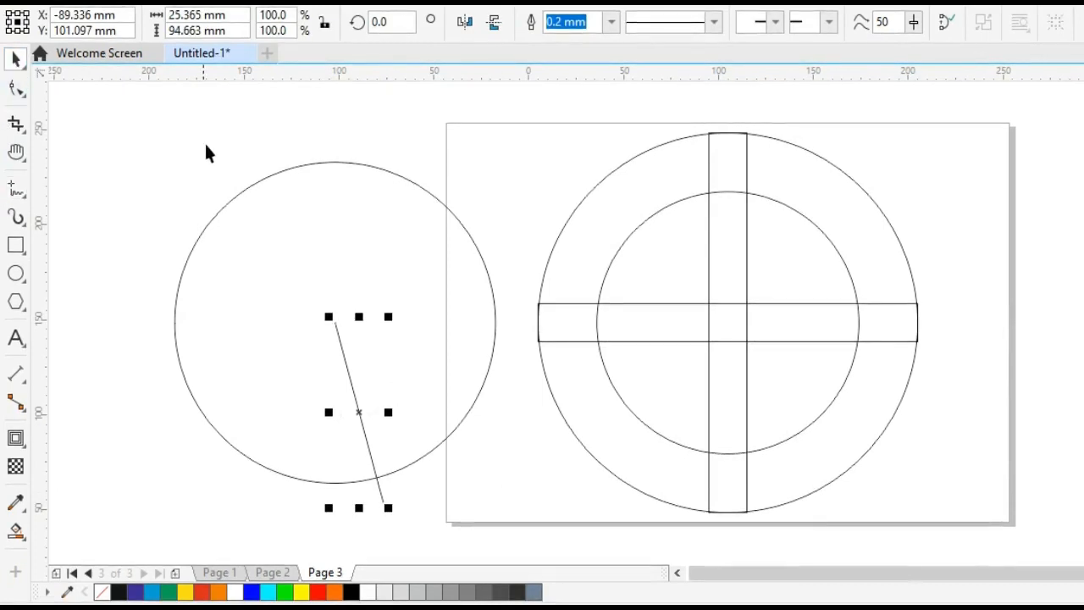
# Add horizontal guidelines at about Y 148.4 mm and 159 mm and a vertical one through the left circle's center at X -102 mm.
pyautogui.click(217, 141)
pyautogui.moveTo(325, 81); pyautogui.dragTo(335, 324)
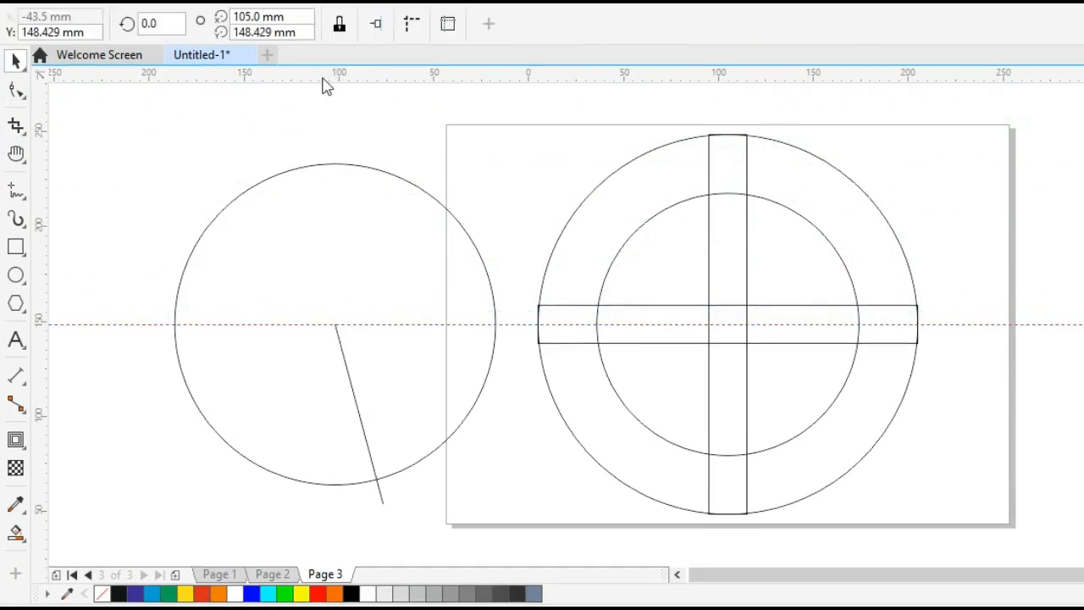
pyautogui.moveTo(324, 80); pyautogui.dragTo(337, 310)
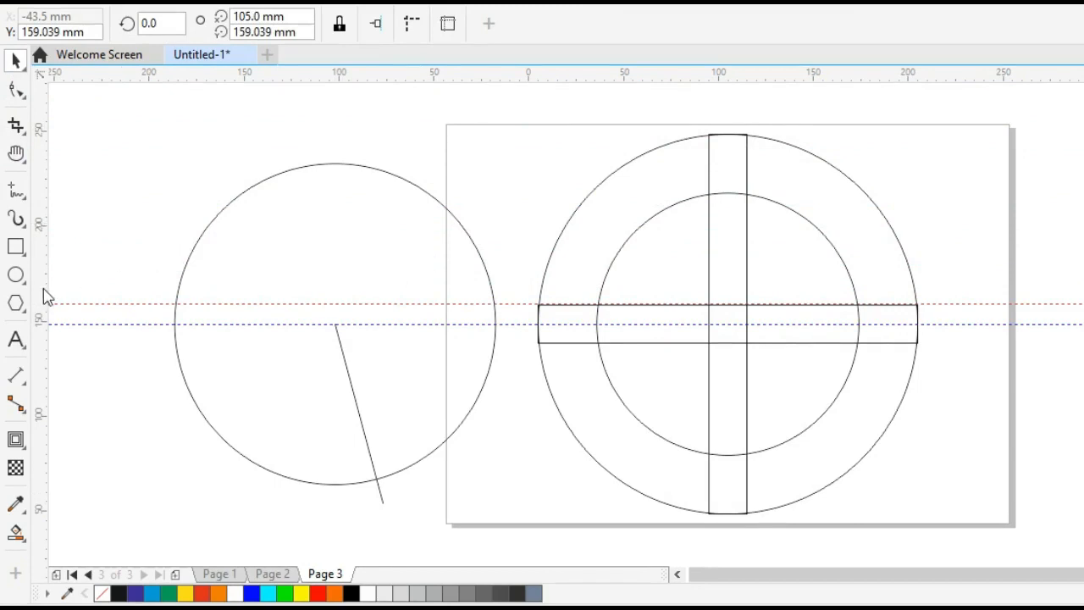
pyautogui.moveTo(146, 331); pyautogui.dragTo(336, 327)
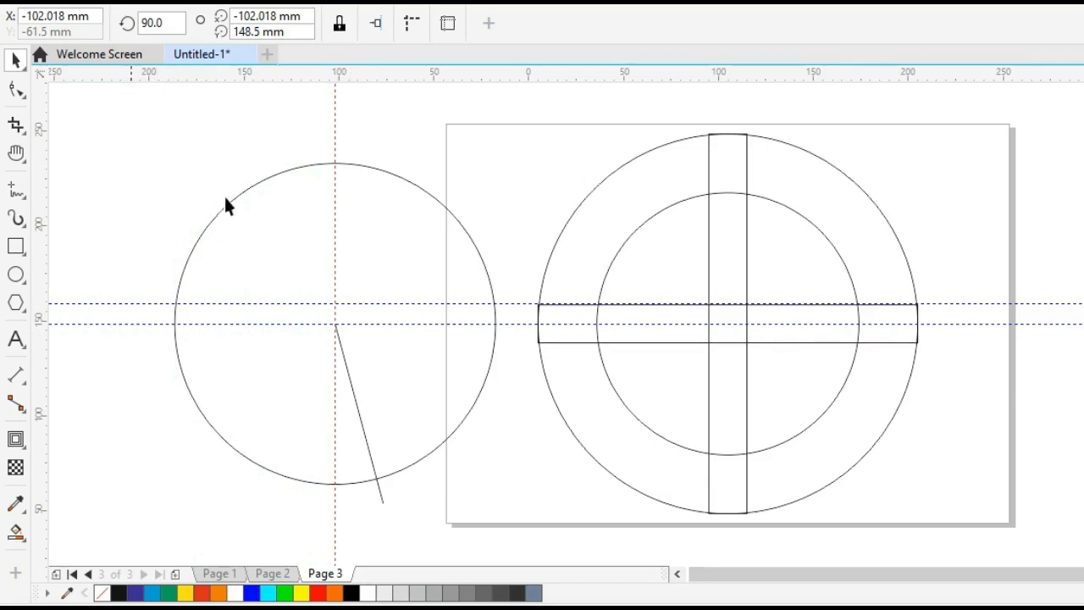
# Convert the left circle into an open upper arc from about 7.7° to 171.5°, ending near the upper horizontal guideline.
pyautogui.click(412, 179)
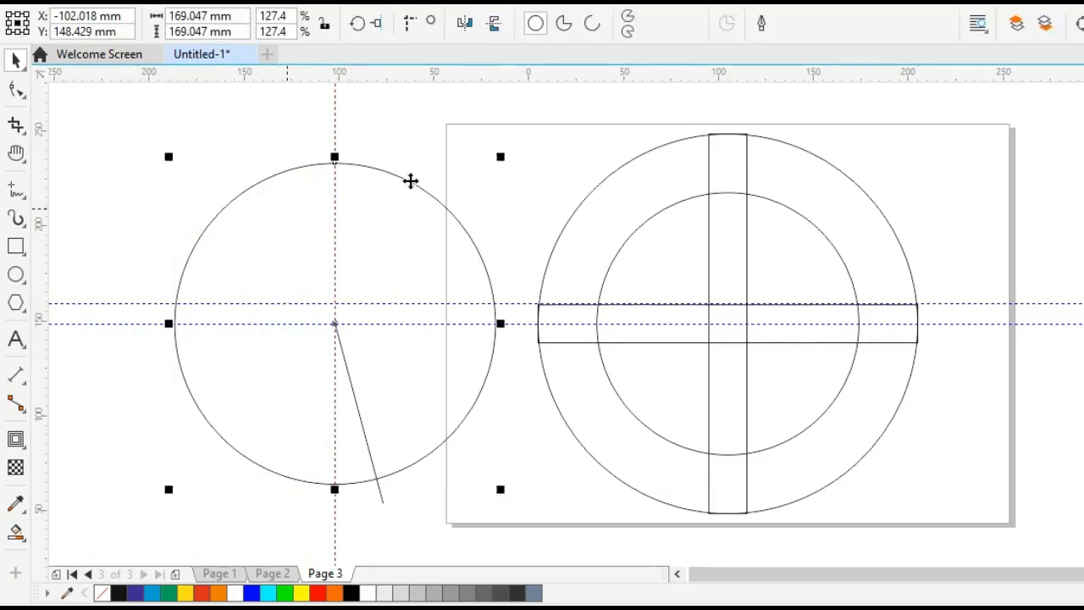
pyautogui.click(17, 90)
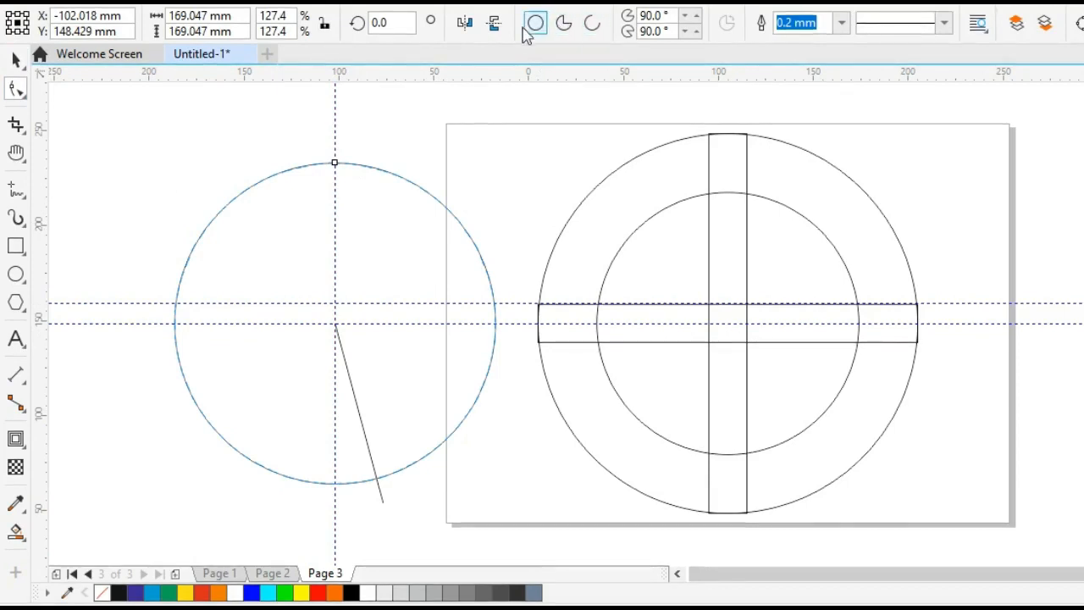
pyautogui.click(592, 26)
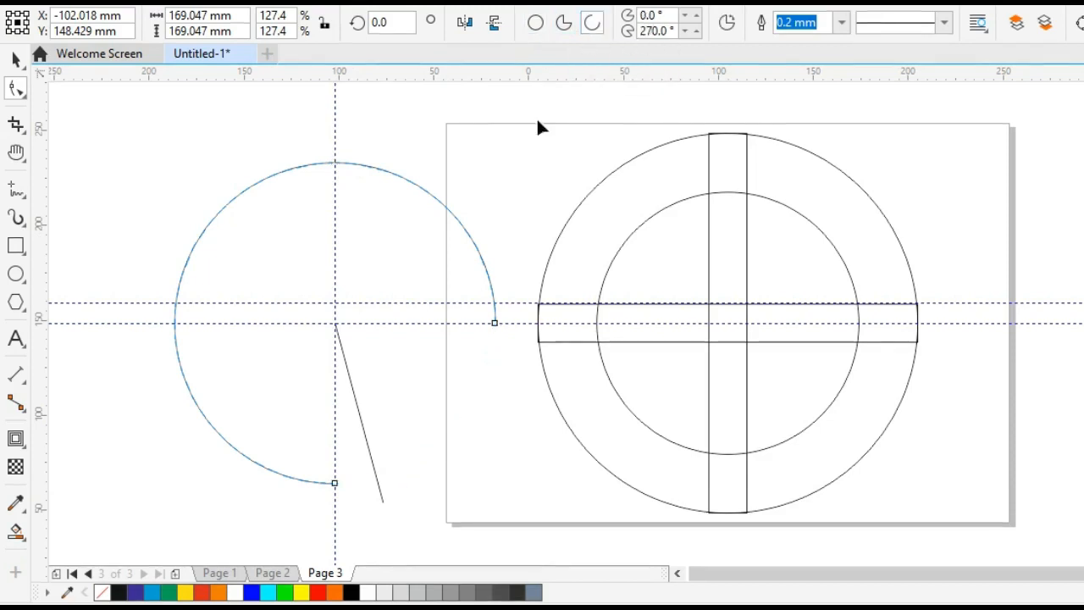
pyautogui.click(496, 324)
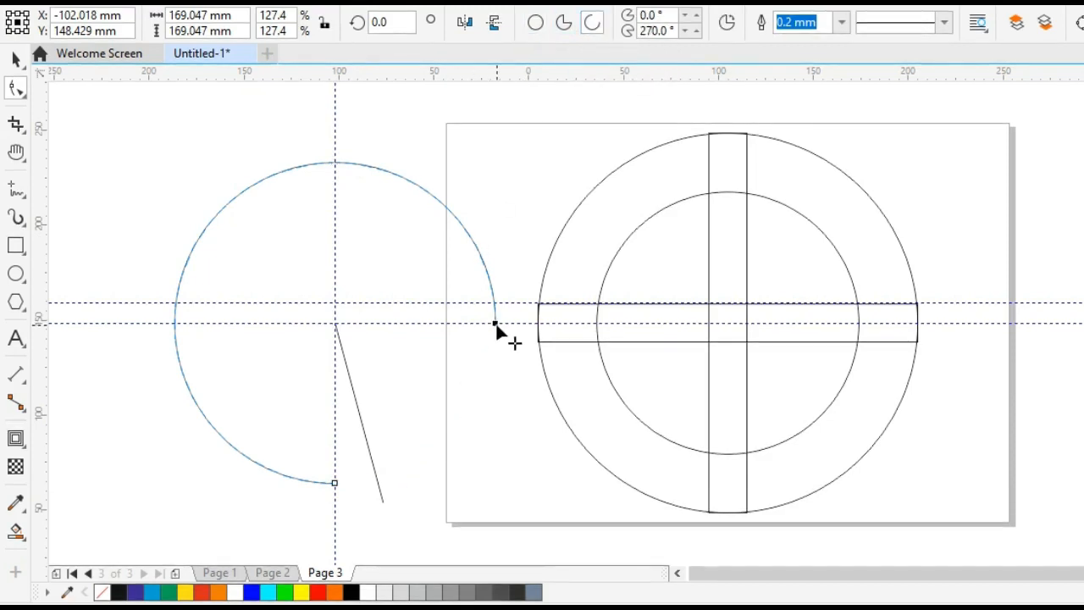
pyautogui.moveTo(496, 325); pyautogui.dragTo(528, 302)
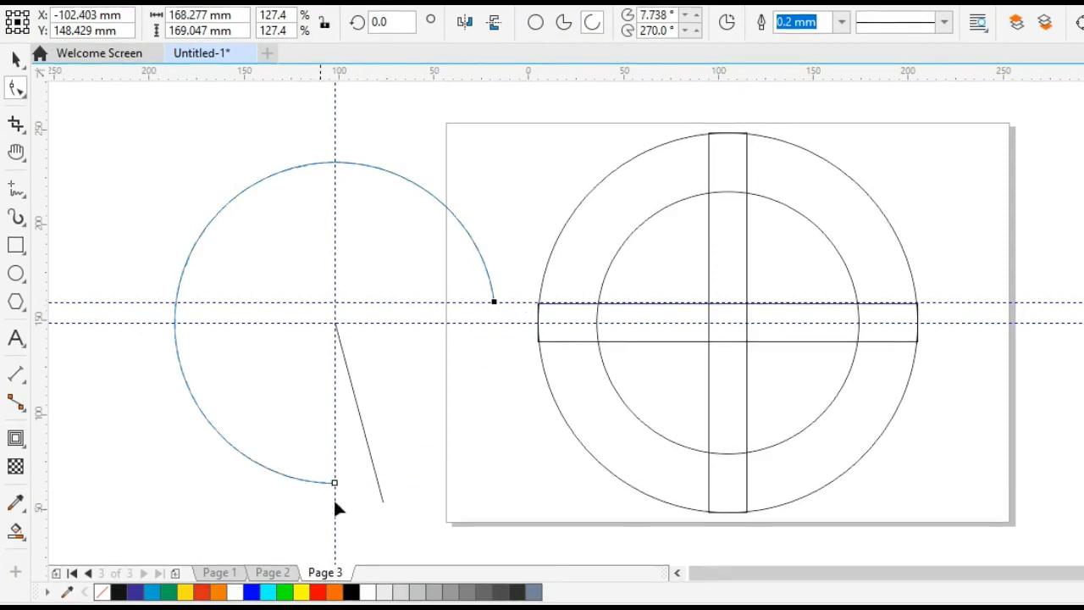
pyautogui.moveTo(337, 480); pyautogui.dragTo(183, 477)
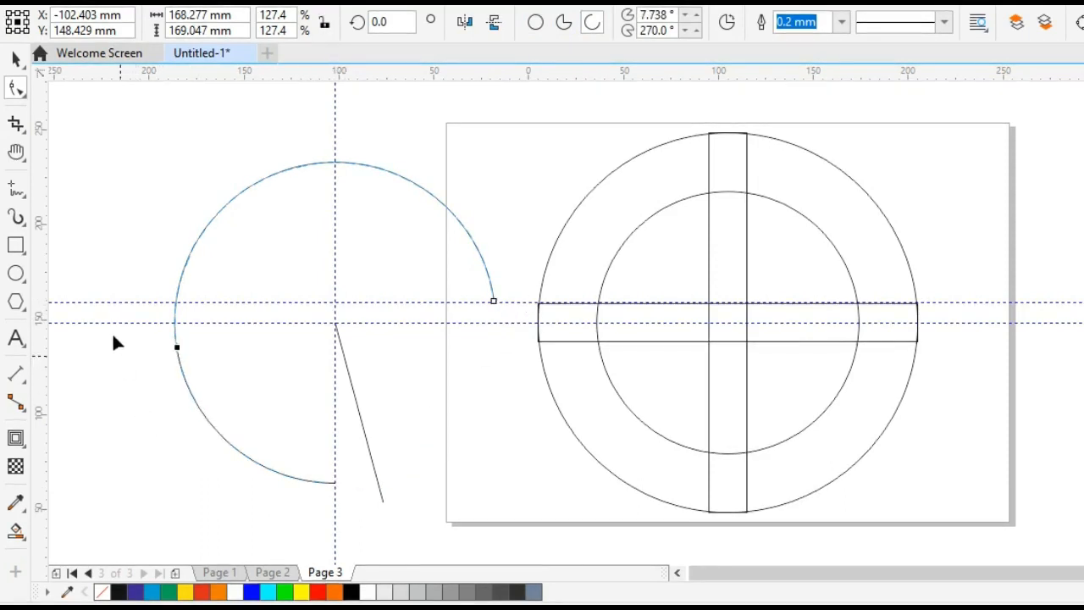
pyautogui.moveTo(104, 297); pyautogui.dragTo(103, 295)
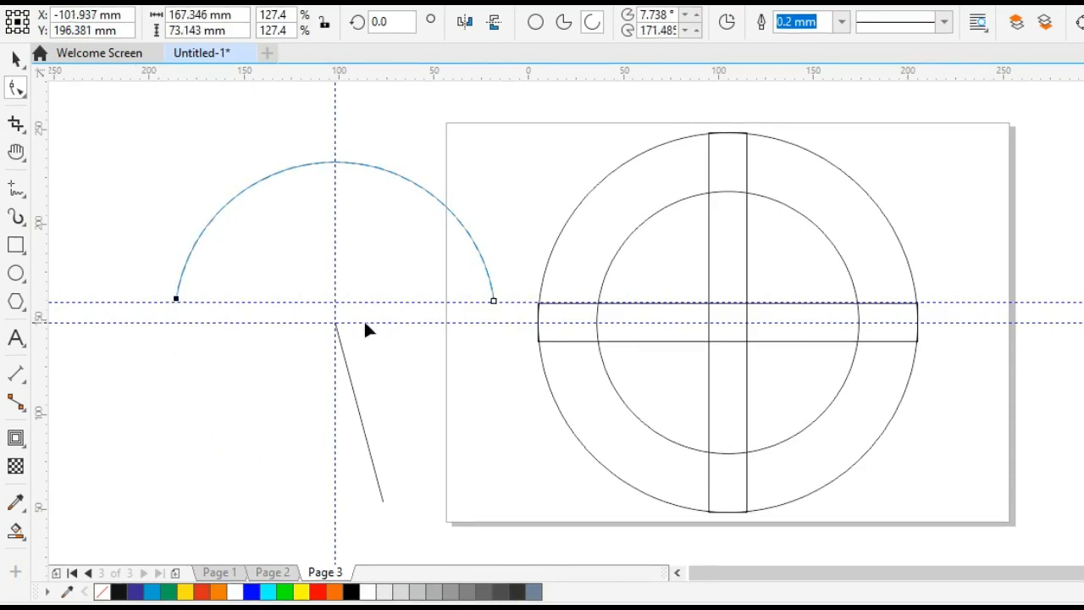
# Move the arc's rotation center to the guideline intersection and create one copy rotated 180° about it.
pyautogui.click(17, 59)
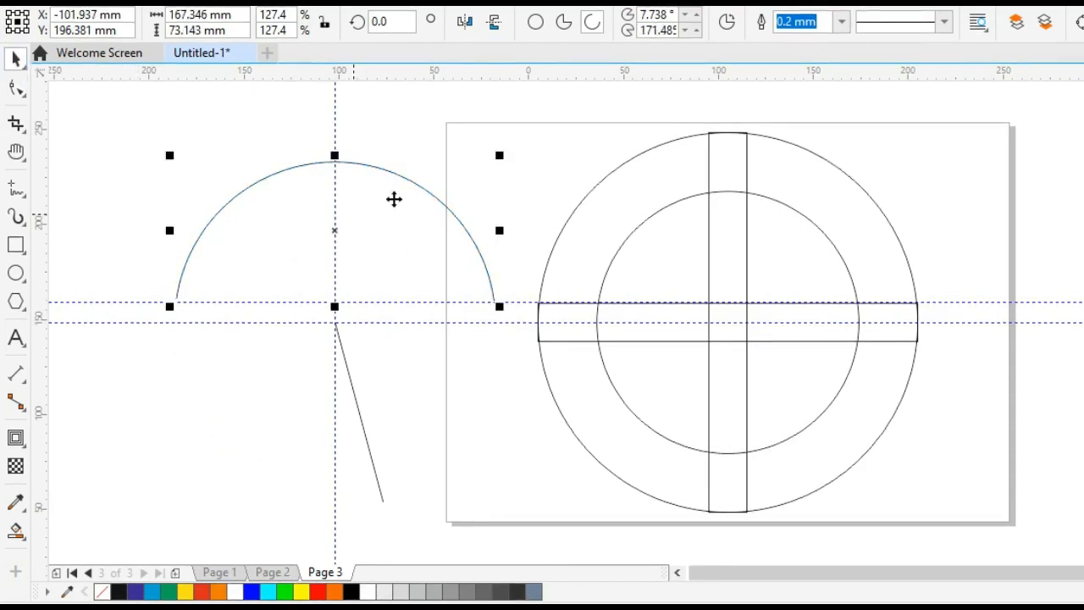
pyautogui.click(361, 196)
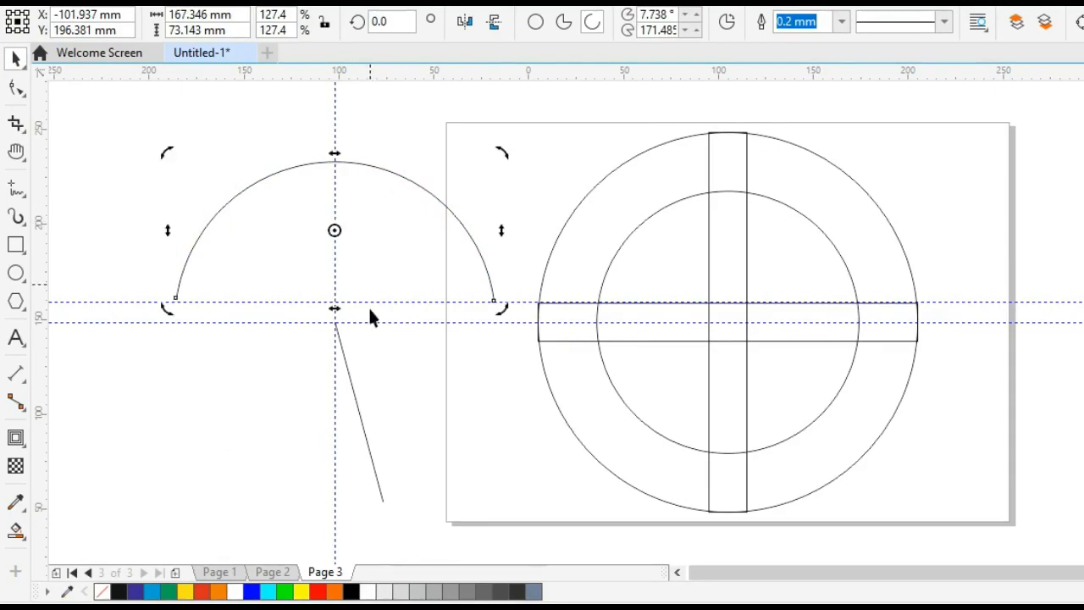
pyautogui.moveTo(334, 230); pyautogui.dragTo(334, 309)
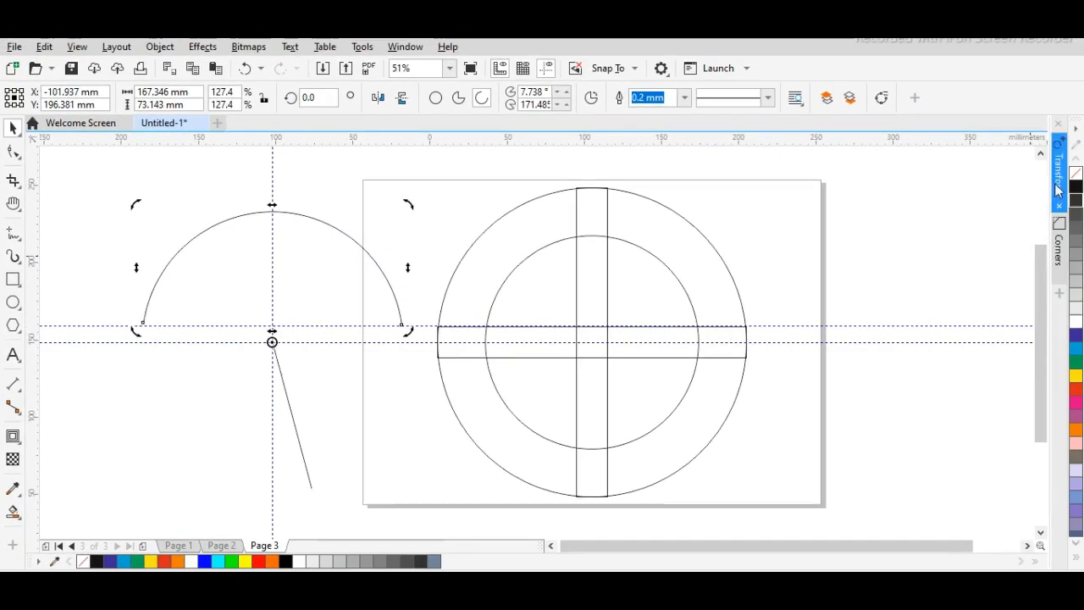
pyautogui.click(1058, 170)
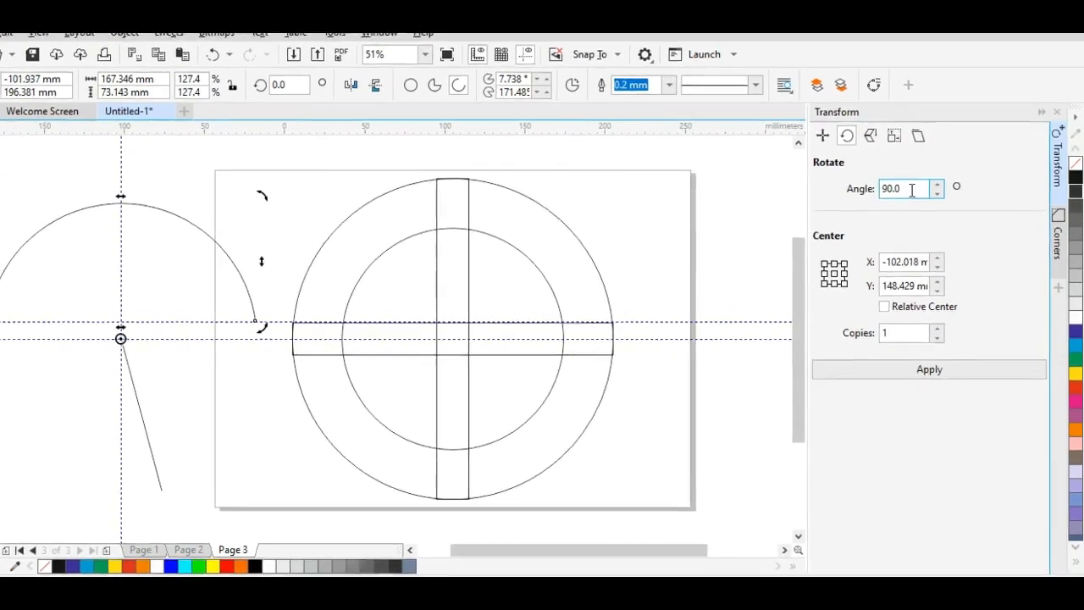
pyautogui.moveTo(915, 198); pyautogui.dragTo(881, 197)
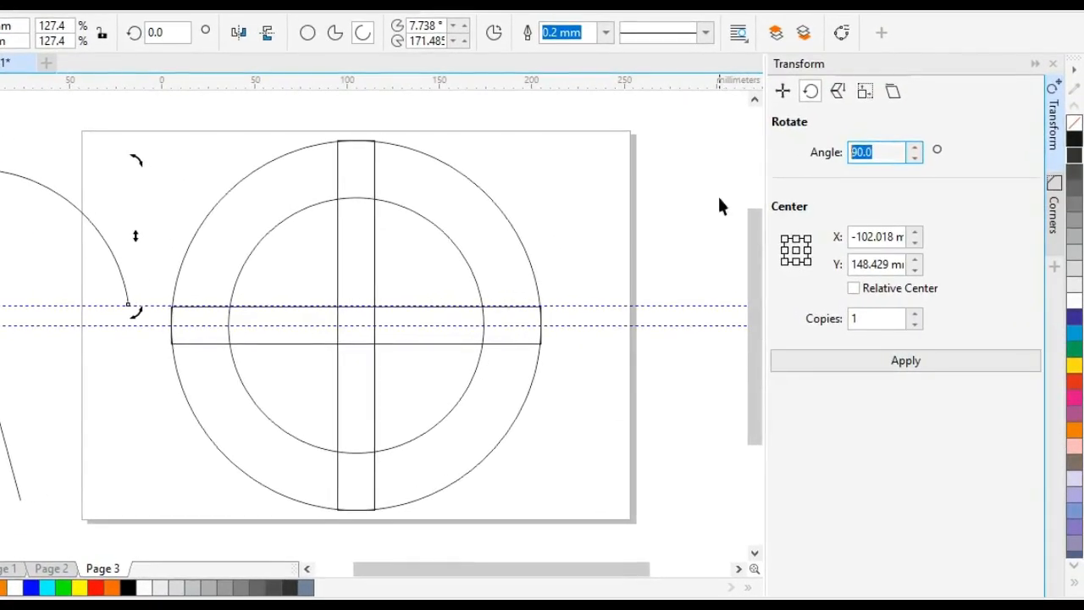
pyautogui.write('180')
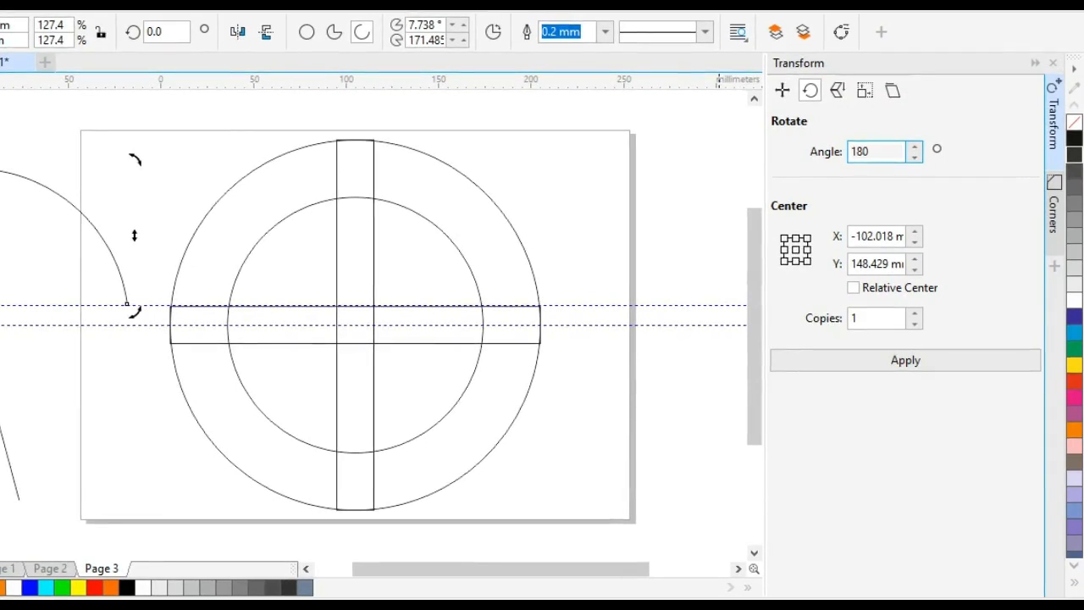
pyautogui.press('Return')
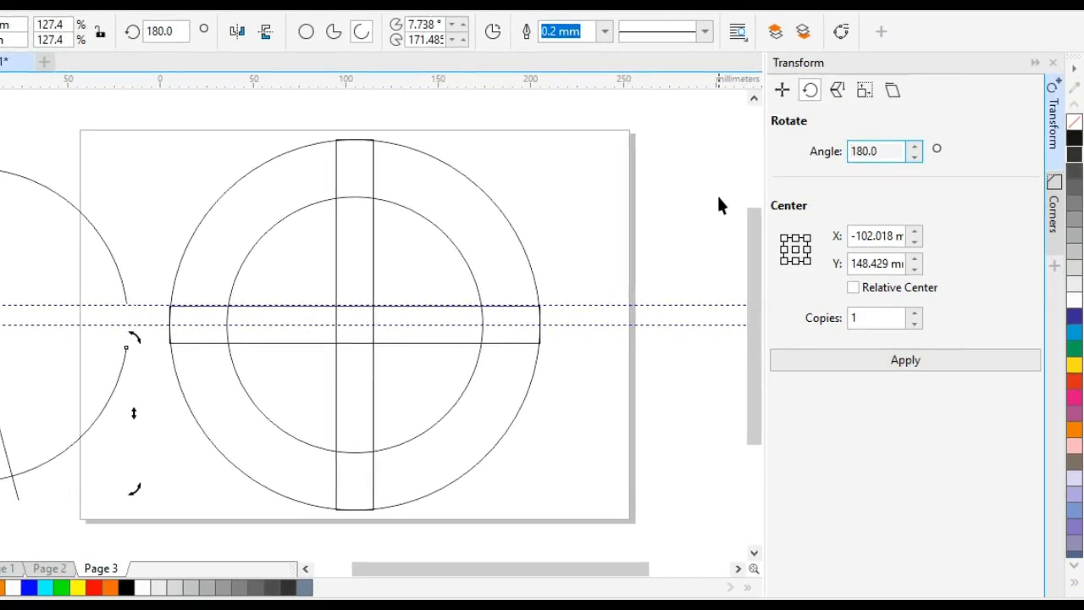
pyautogui.click(1034, 63)
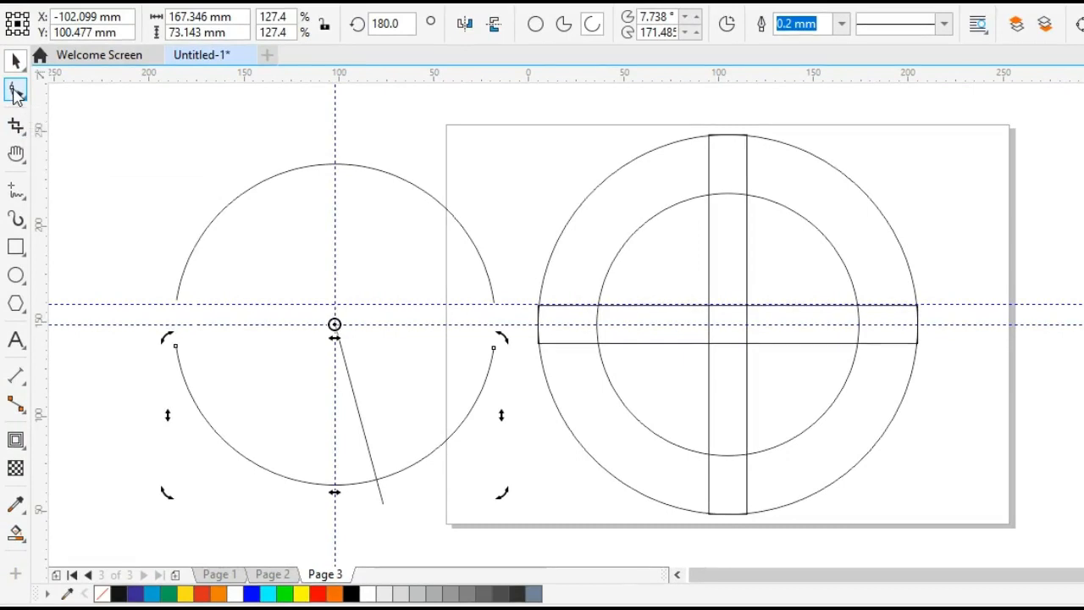
# Shorten the lower arc to its right part by moving its left end to about 100.5°, just short of the slanted line.
pyautogui.click(15, 90)
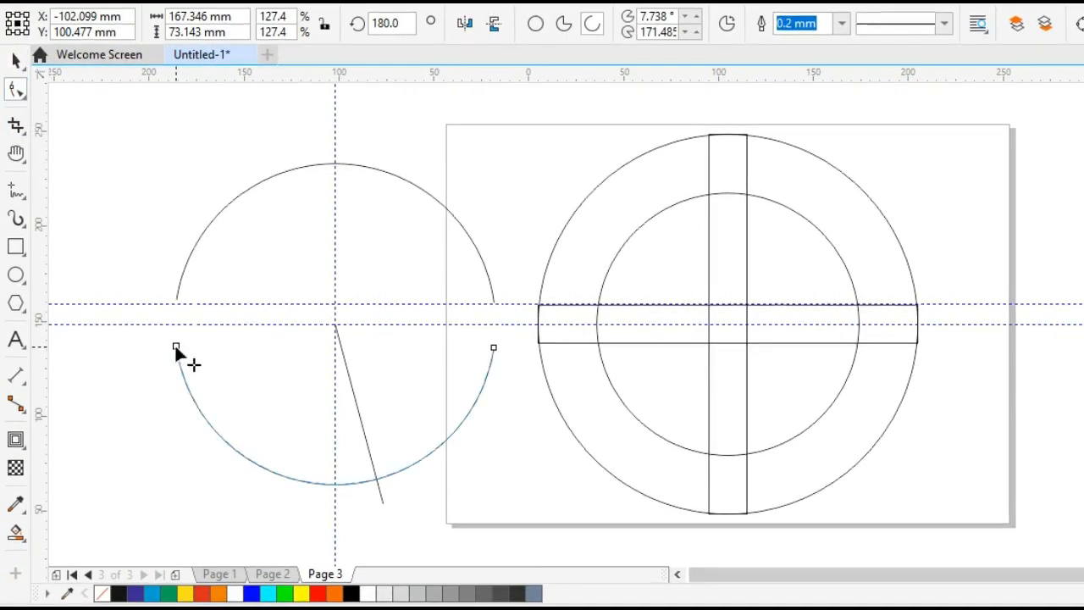
pyautogui.moveTo(175, 345); pyautogui.dragTo(369, 516)
pyautogui.press('space')
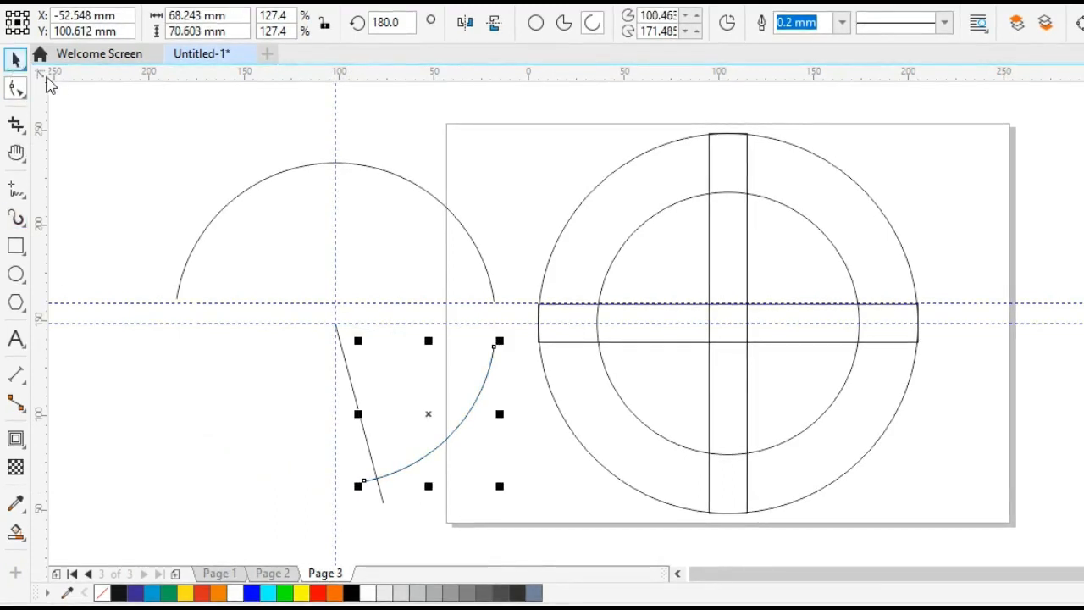
# Create a copy of the shortened arc rotated about the original circle's center into the lower-left quarter.
pyautogui.click(438, 428)
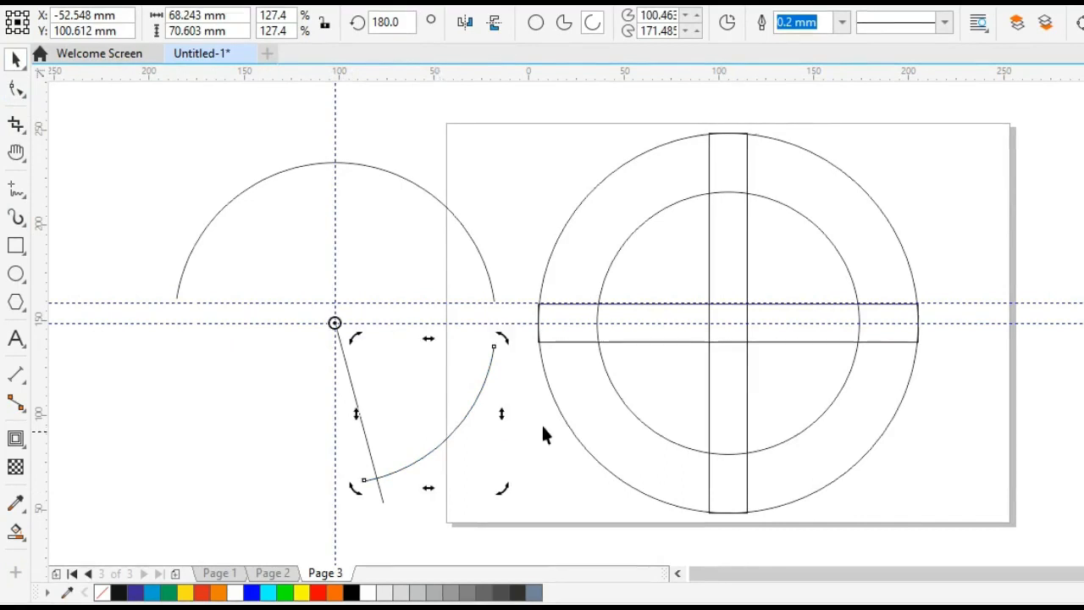
pyautogui.moveTo(506, 341); pyautogui.dragTo(319, 503)
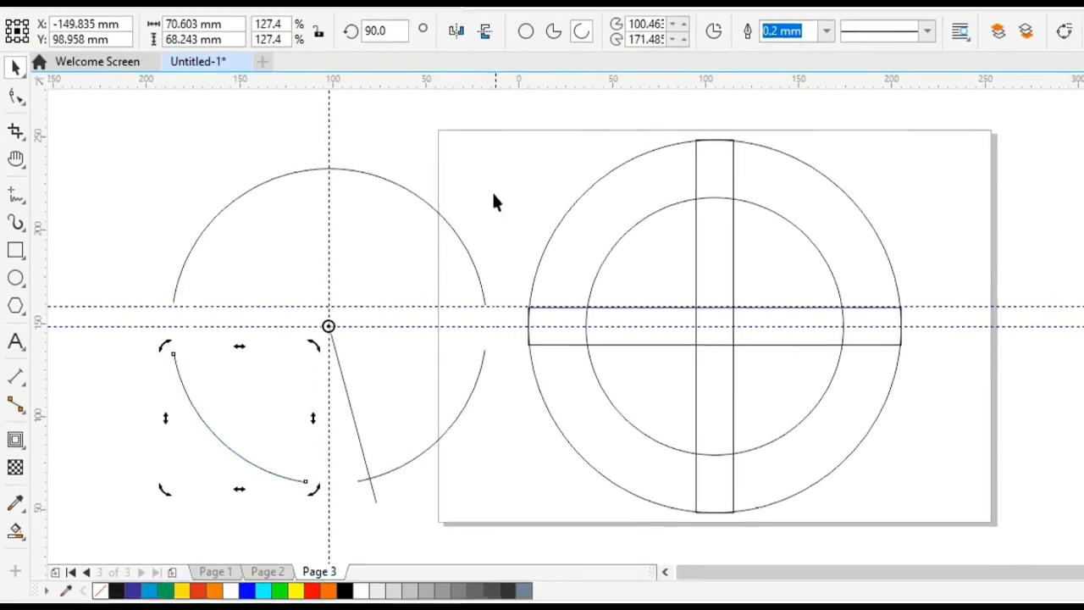
pyautogui.click(495, 202)
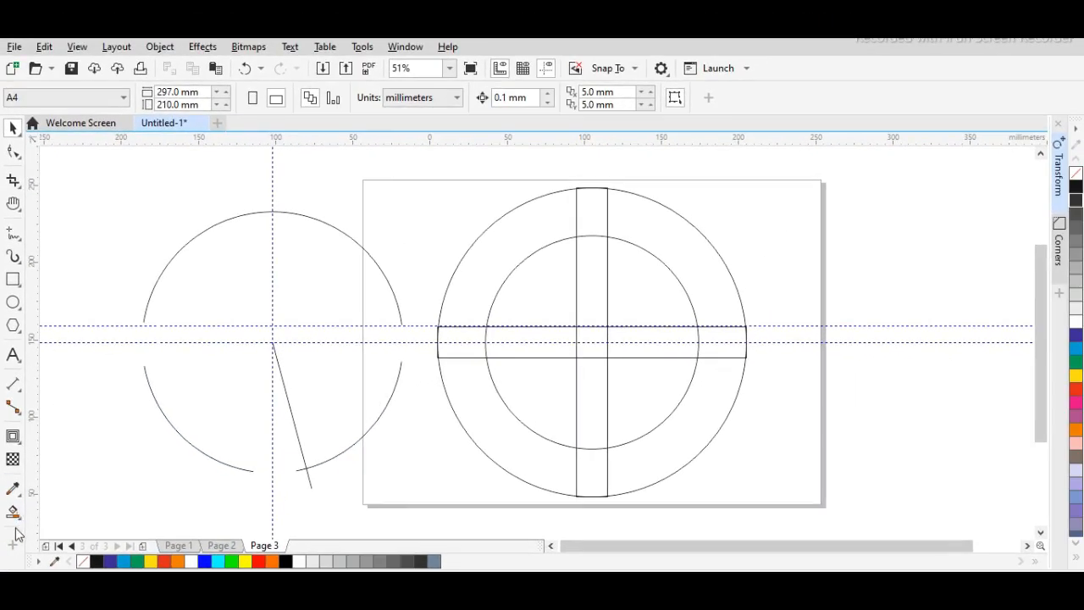
# Smart-fill the two upper ring sections, the top section between them and the two lower ring sections in blue-grey with 0.2 mm black outlines.
pyautogui.click(15, 513)
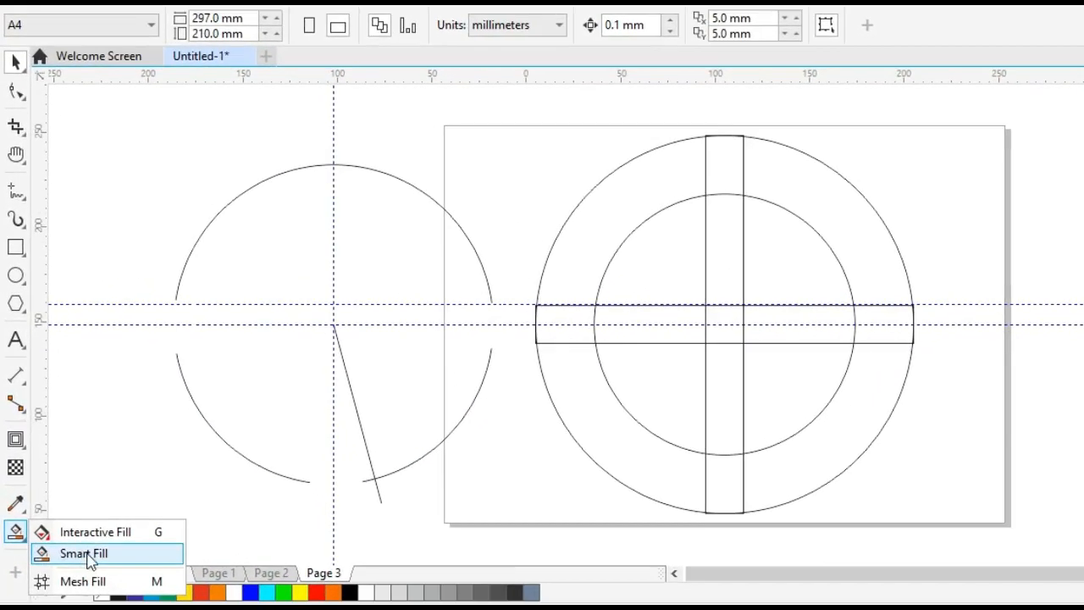
pyautogui.click(84, 554)
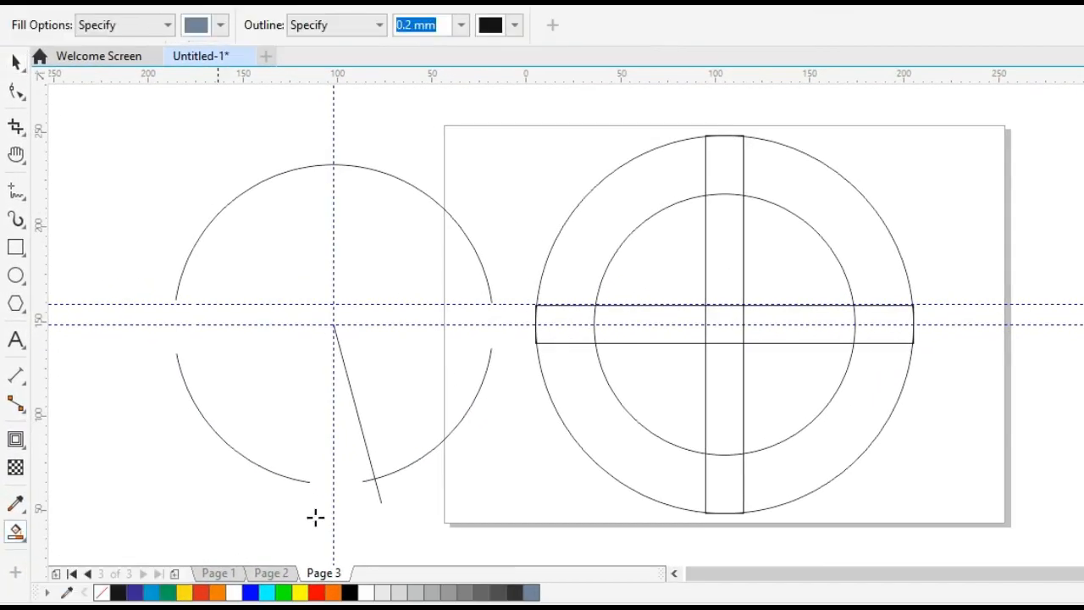
pyautogui.click(622, 209)
pyautogui.click(719, 169)
pyautogui.click(826, 204)
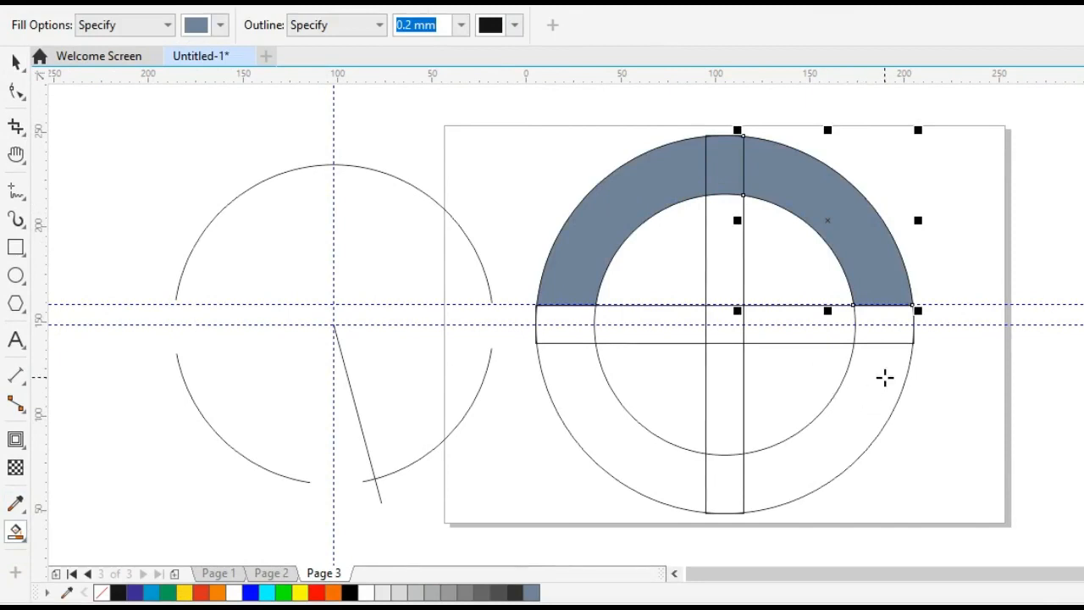
pyautogui.click(876, 387)
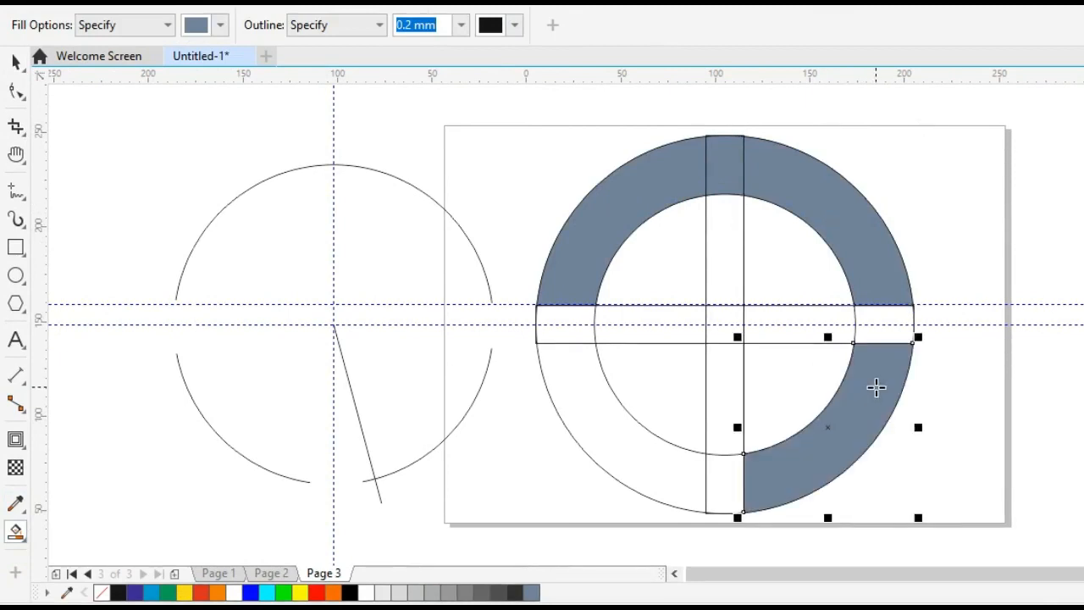
pyautogui.click(676, 468)
# Weld the upper-left, top and upper-right filled ring sections into a single shape.
pyautogui.click(15, 61)
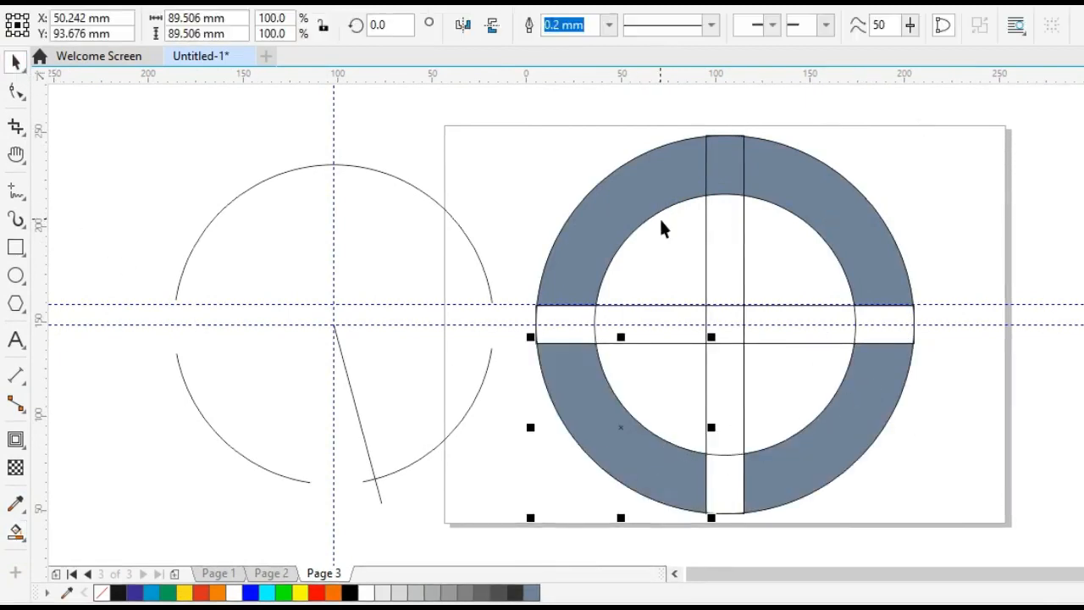
pyautogui.click(644, 188)
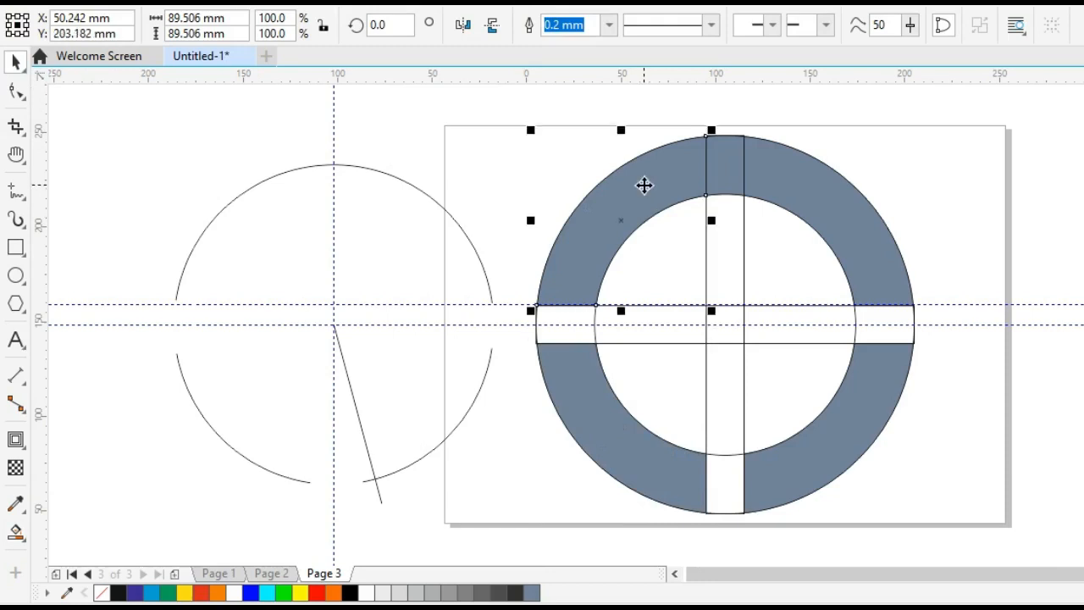
pyautogui.keyDown('shift'); pyautogui.click(731, 169); pyautogui.keyUp('shift')
pyautogui.keyDown('shift'); pyautogui.click(806, 197); pyautogui.keyUp('shift')
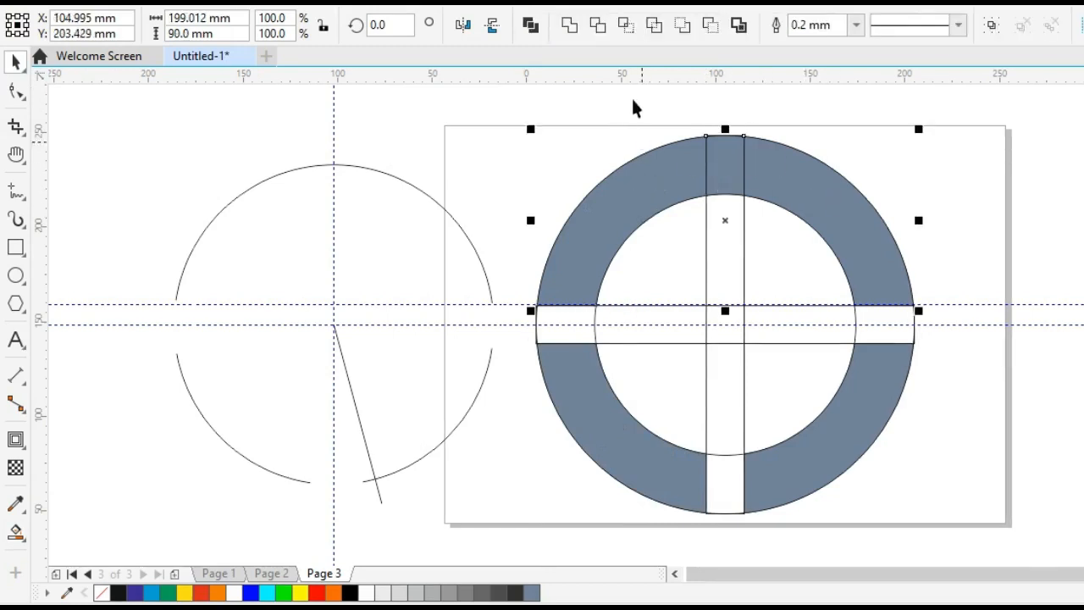
pyautogui.click(559, 24)
# Give the welded upper ring shape and both lower ring sections a red outline and remove their fills.
pyautogui.rightClick(315, 593)
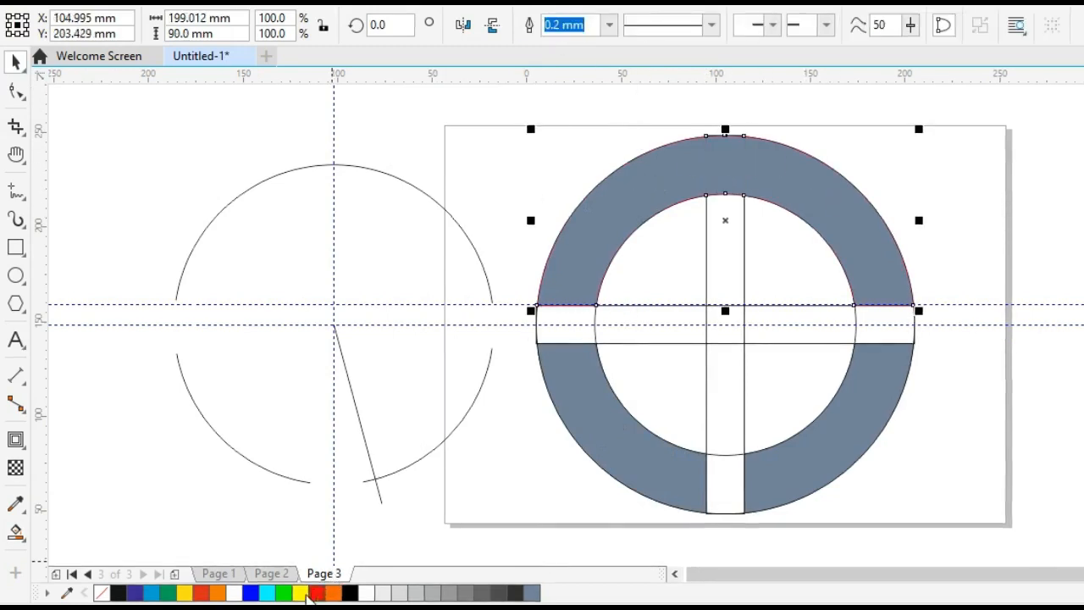
pyautogui.click(102, 593)
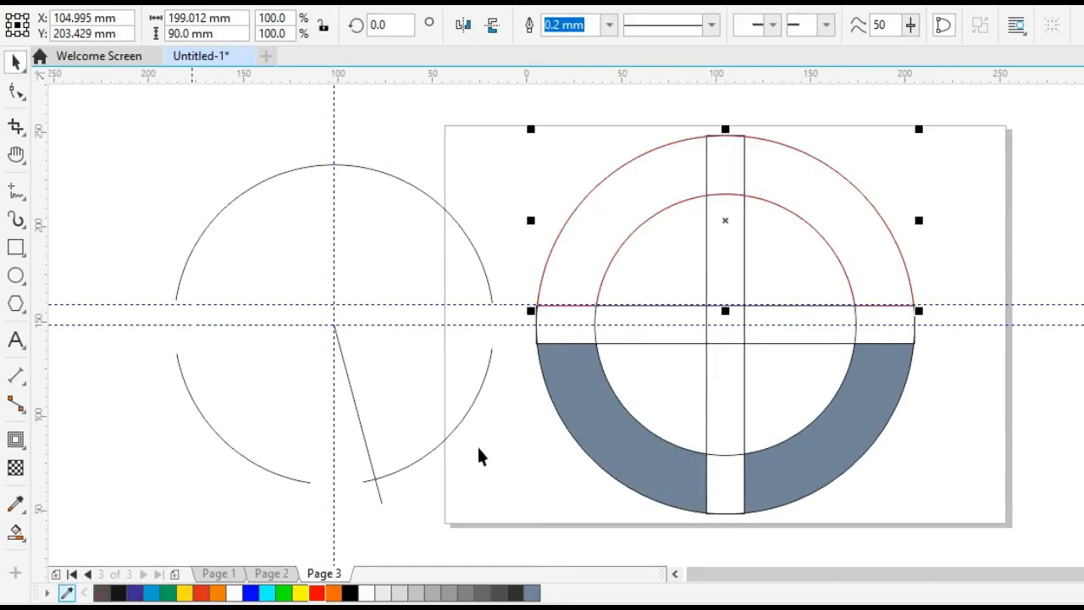
pyautogui.click(601, 433)
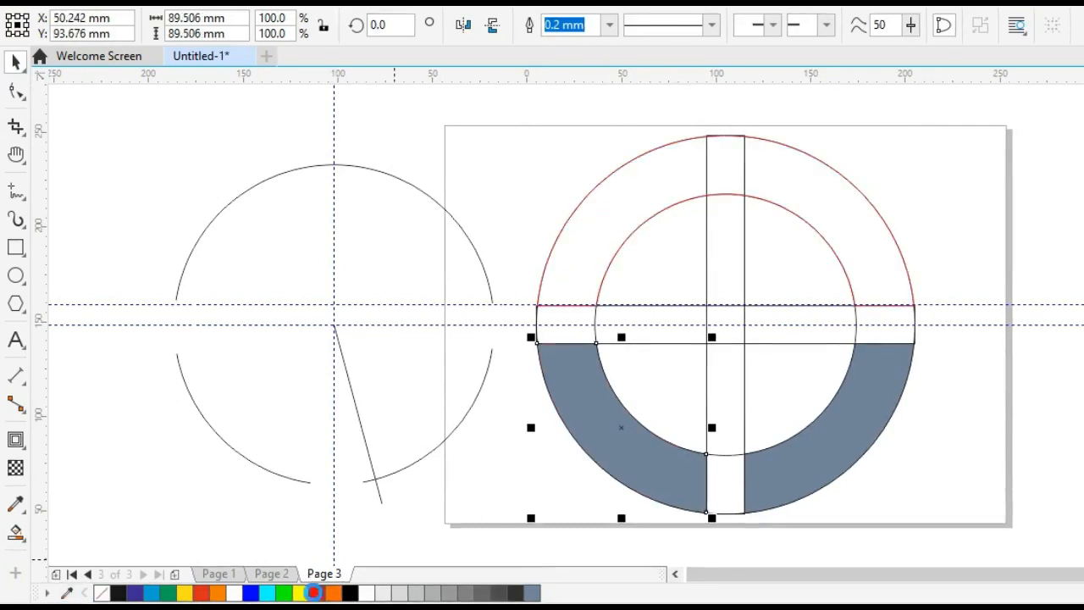
pyautogui.rightClick(313, 593)
pyautogui.click(102, 592)
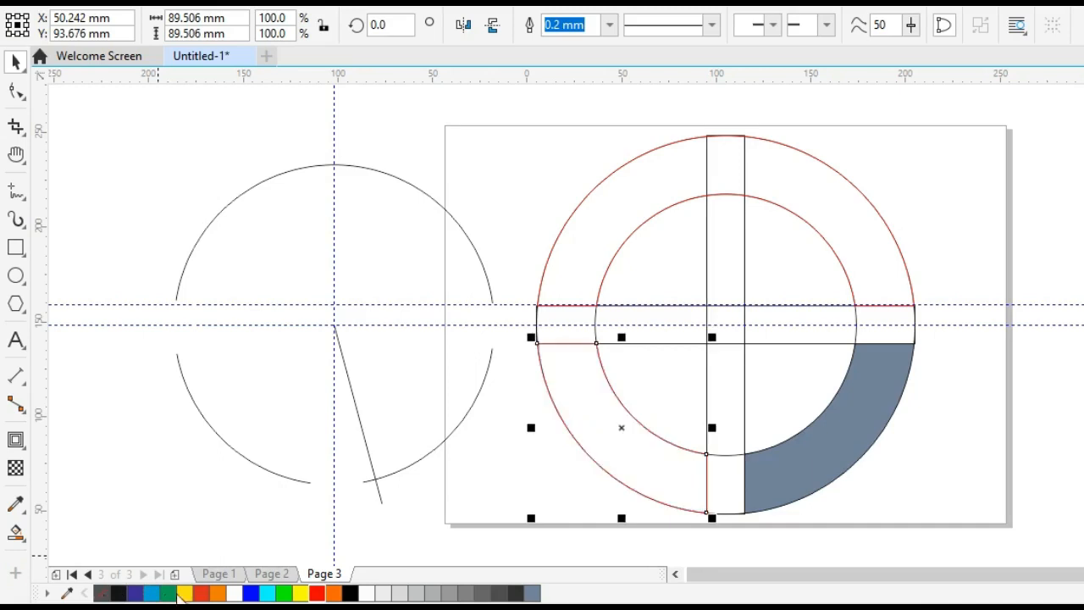
pyautogui.click(792, 479)
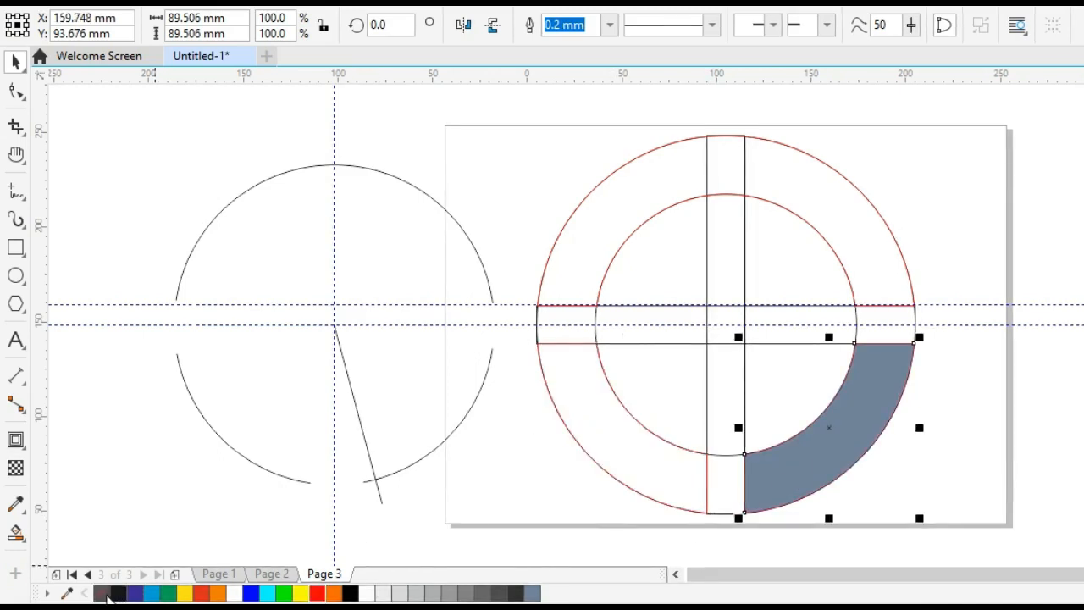
pyautogui.click(101, 592)
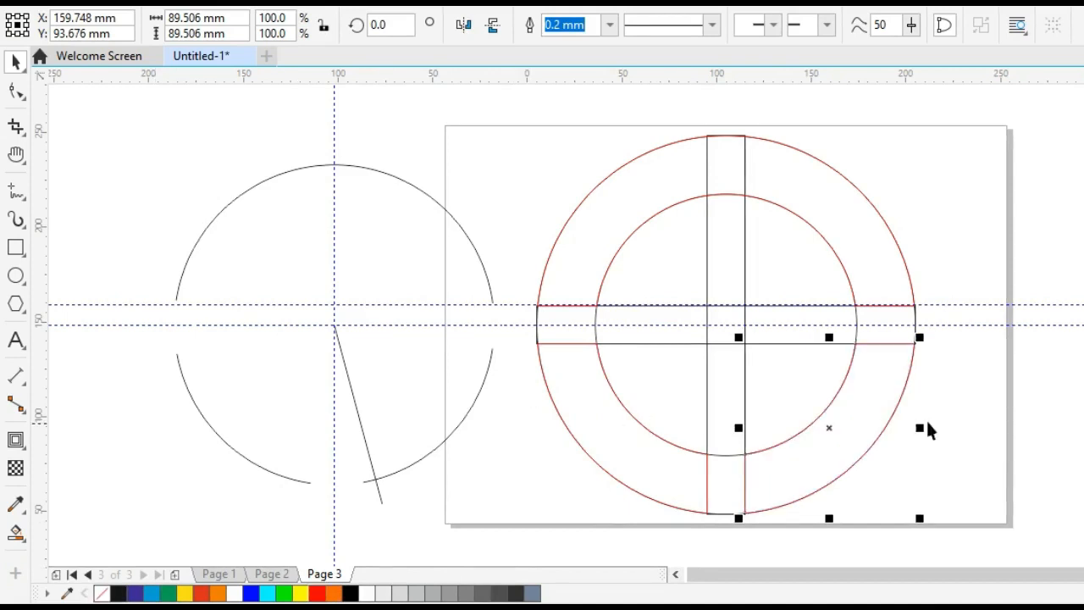
# Copy the three Hindi text lines from Page 1 and paste them onto Page 3.
pyautogui.click(956, 434)
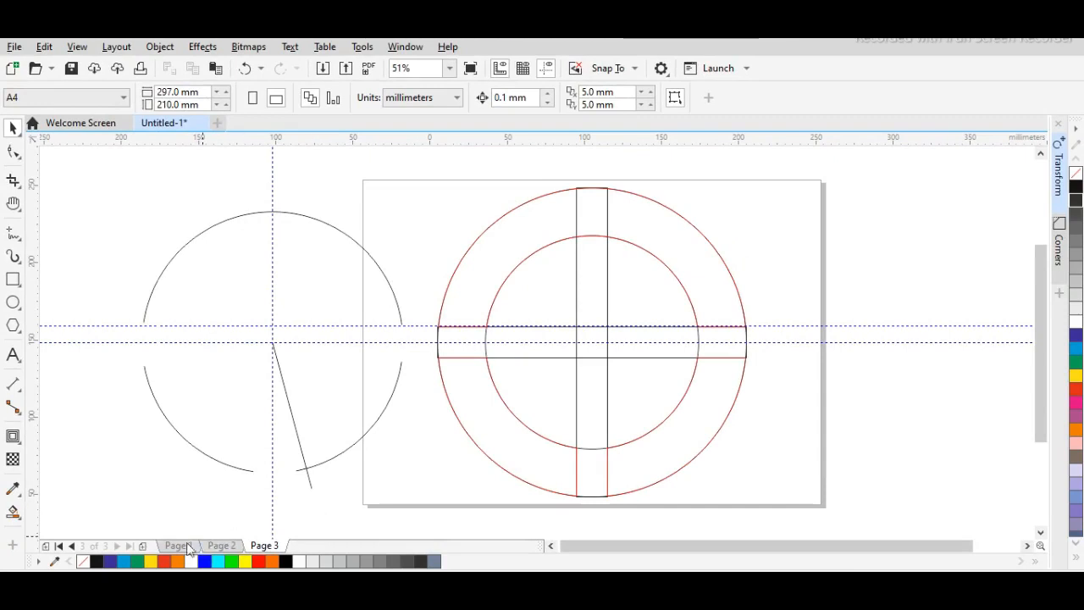
pyautogui.click(177, 545)
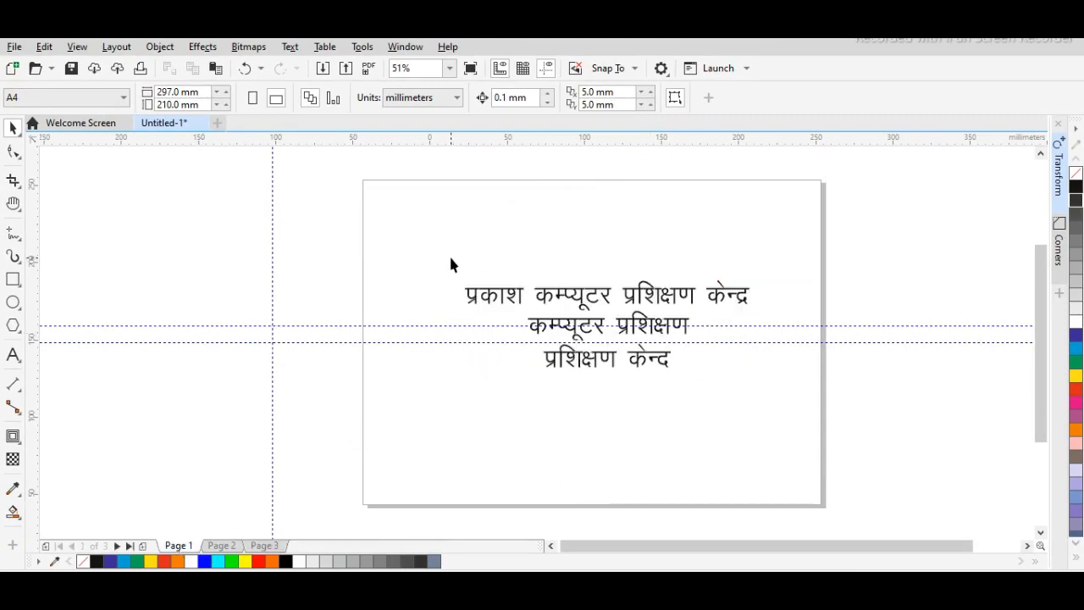
pyautogui.moveTo(450, 257); pyautogui.dragTo(801, 452)
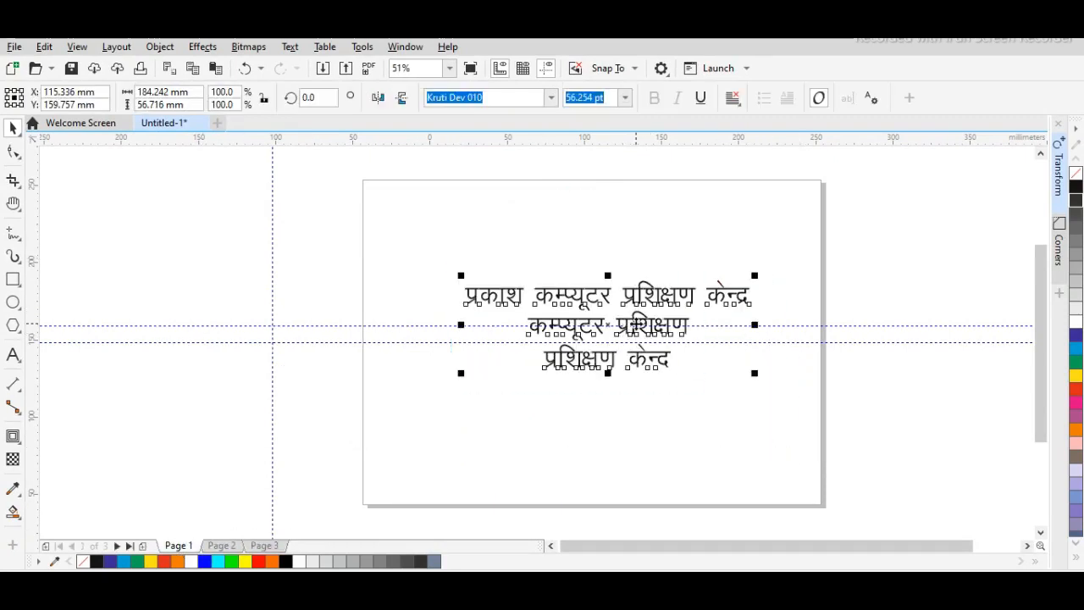
pyautogui.rightClick(633, 326)
pyautogui.click(677, 258)
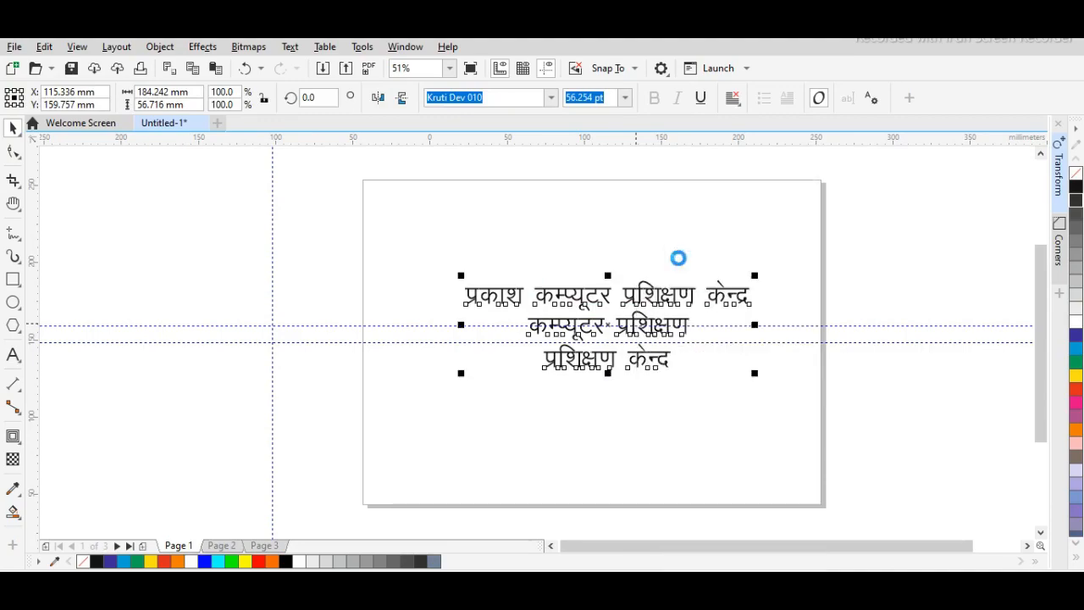
pyautogui.click(264, 545)
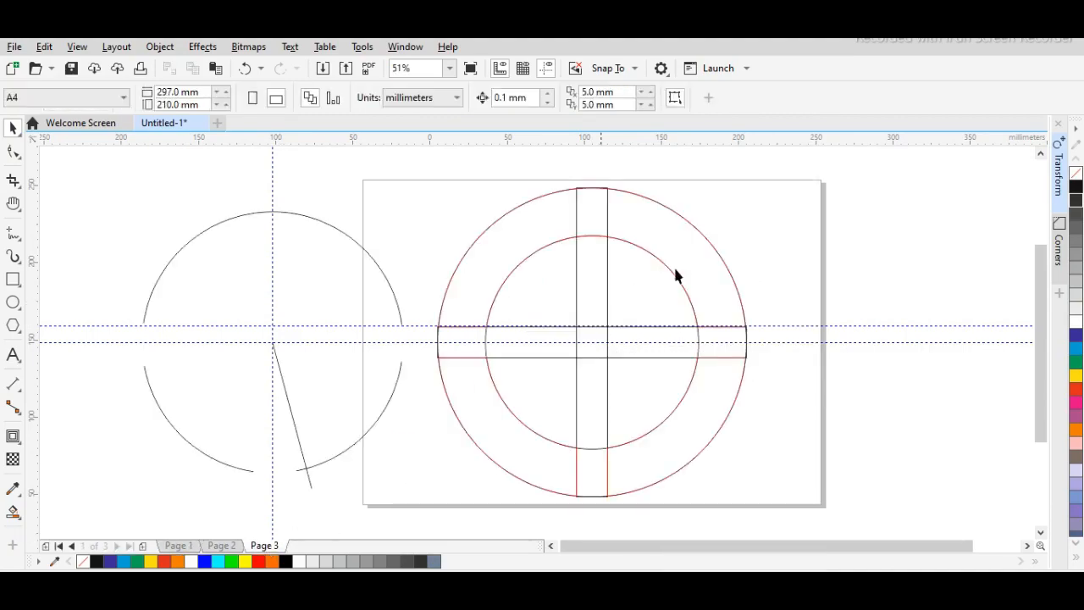
pyautogui.rightClick(834, 265)
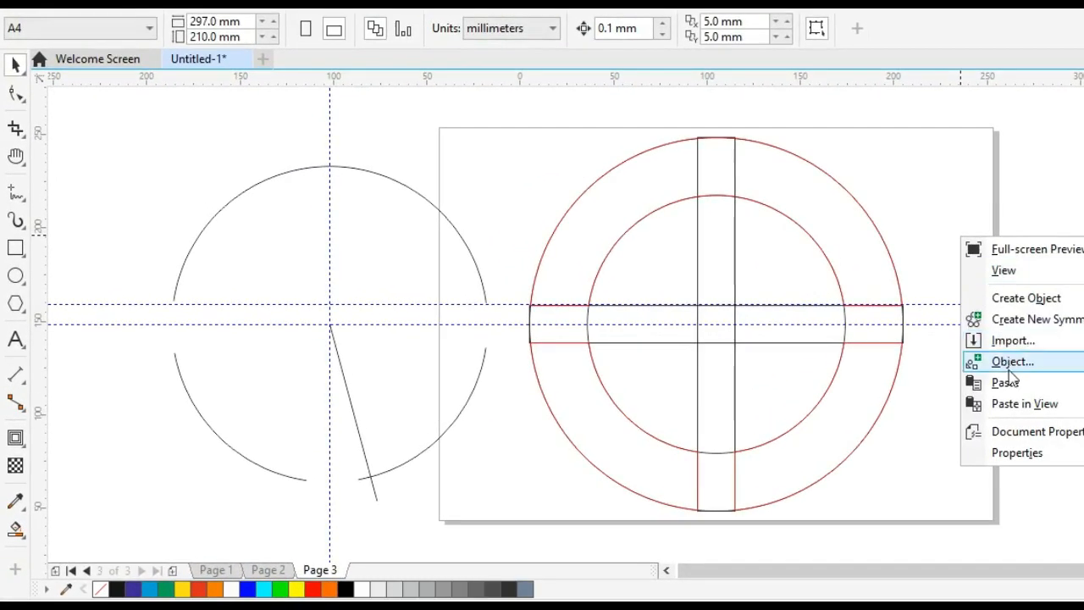
pyautogui.click(1005, 383)
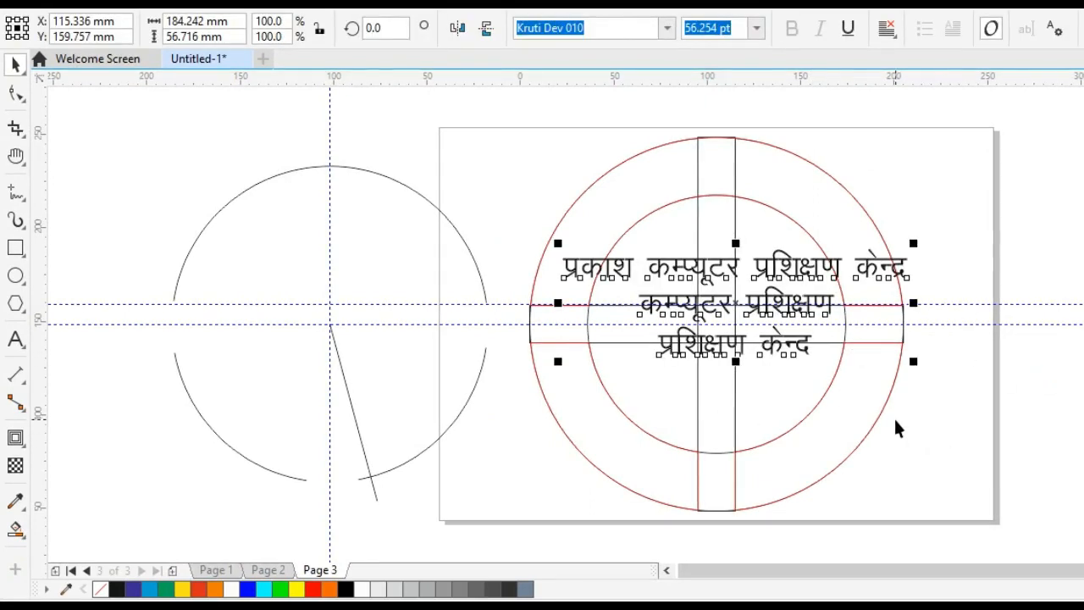
# Move the three pasted text lines off the ring design to the empty area beyond the separated arcs, centred at about X -272.5 mm, Y 223.5 mm.
pyautogui.press('h')
pyautogui.moveTo(653, 407); pyautogui.dragTo(906, 413)
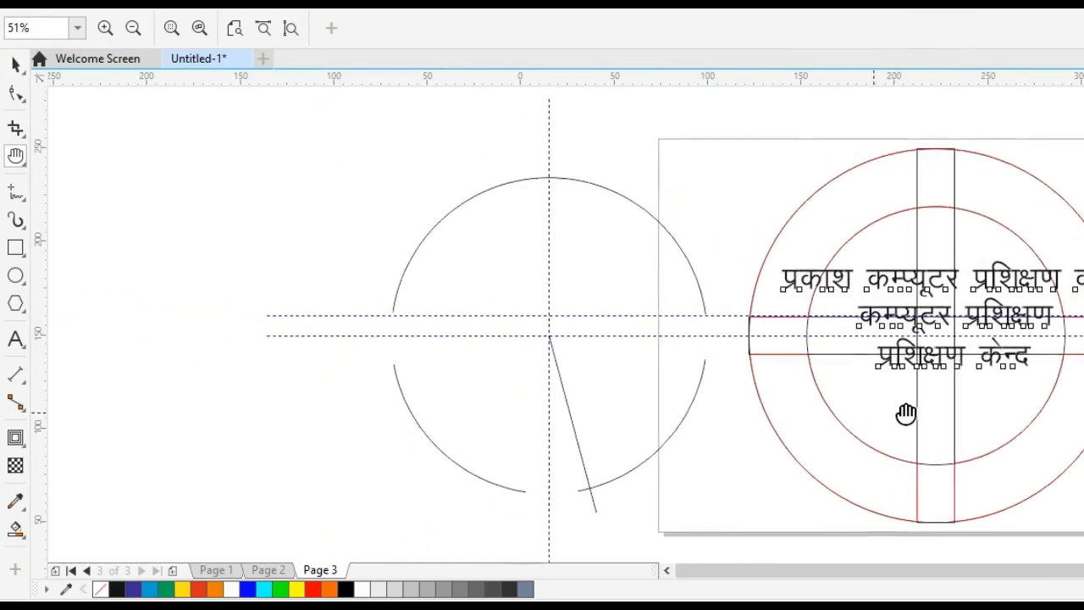
pyautogui.click(15, 64)
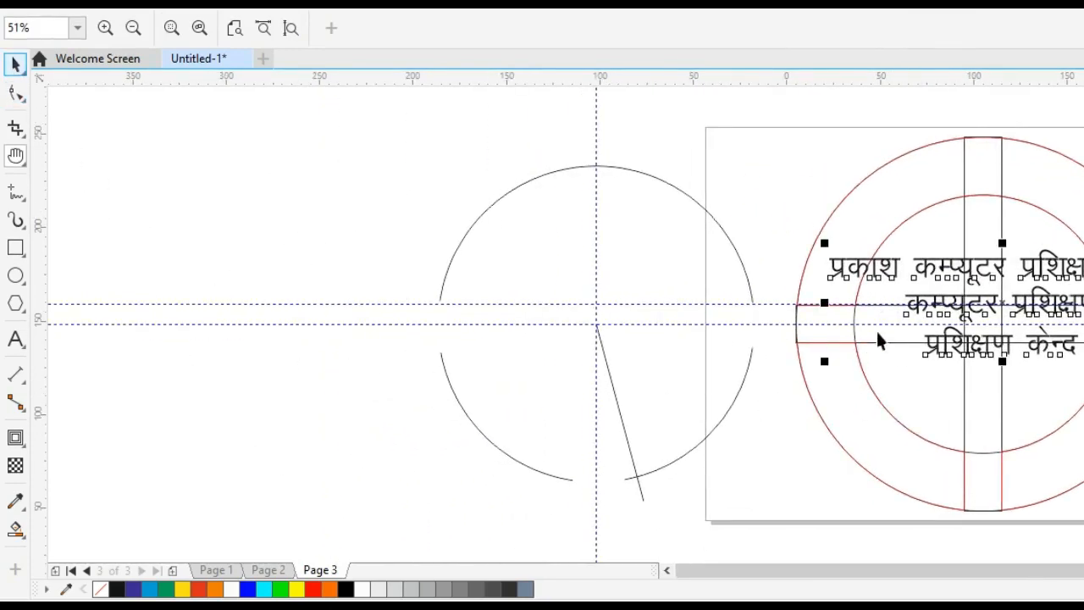
pyautogui.press('space')
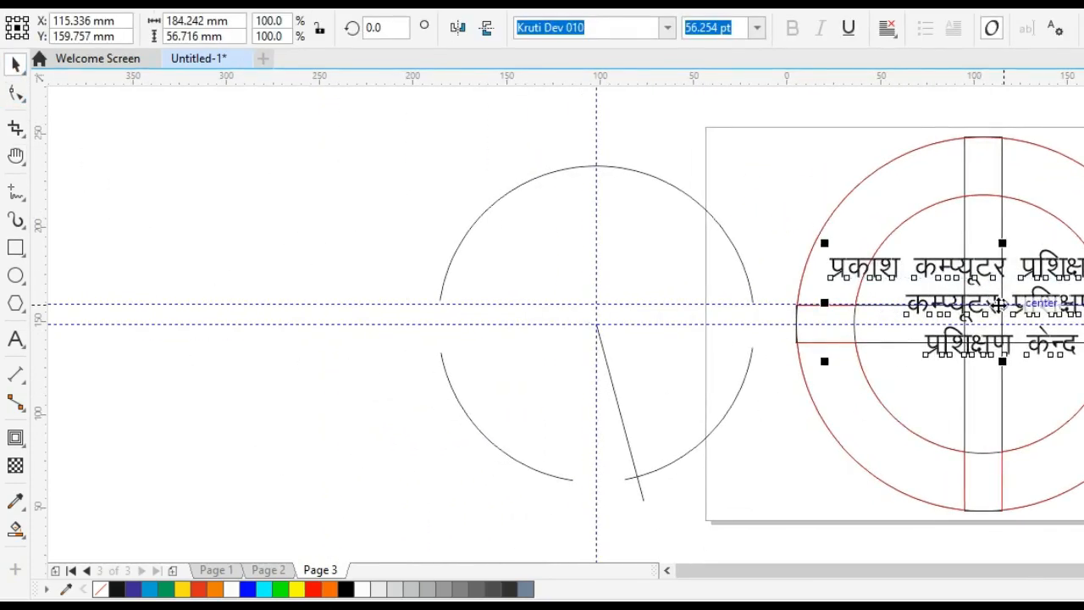
pyautogui.moveTo(995, 306); pyautogui.dragTo(285, 188)
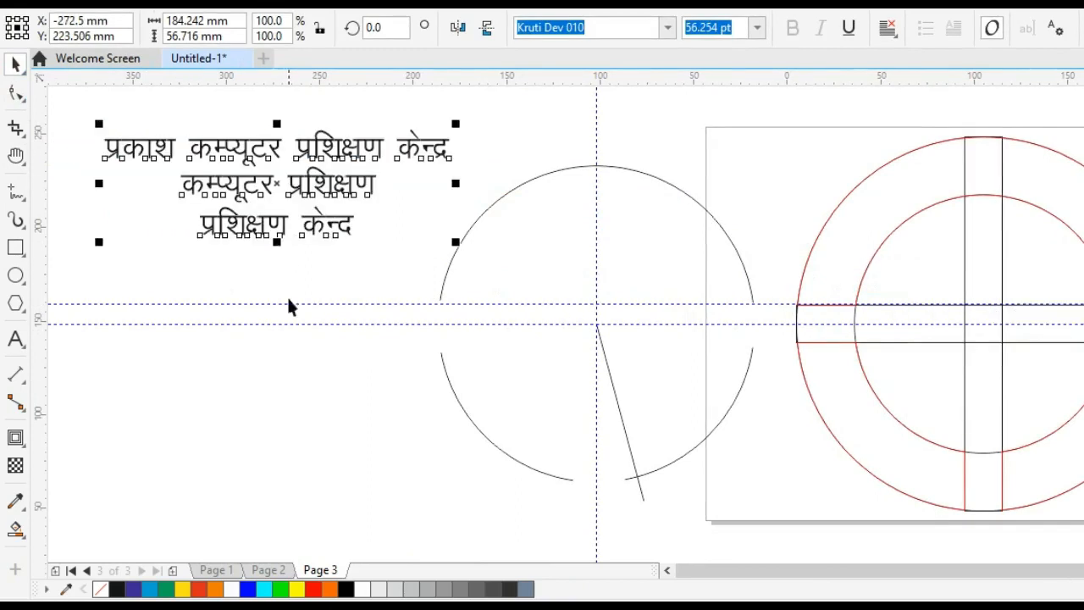
pyautogui.click(298, 346)
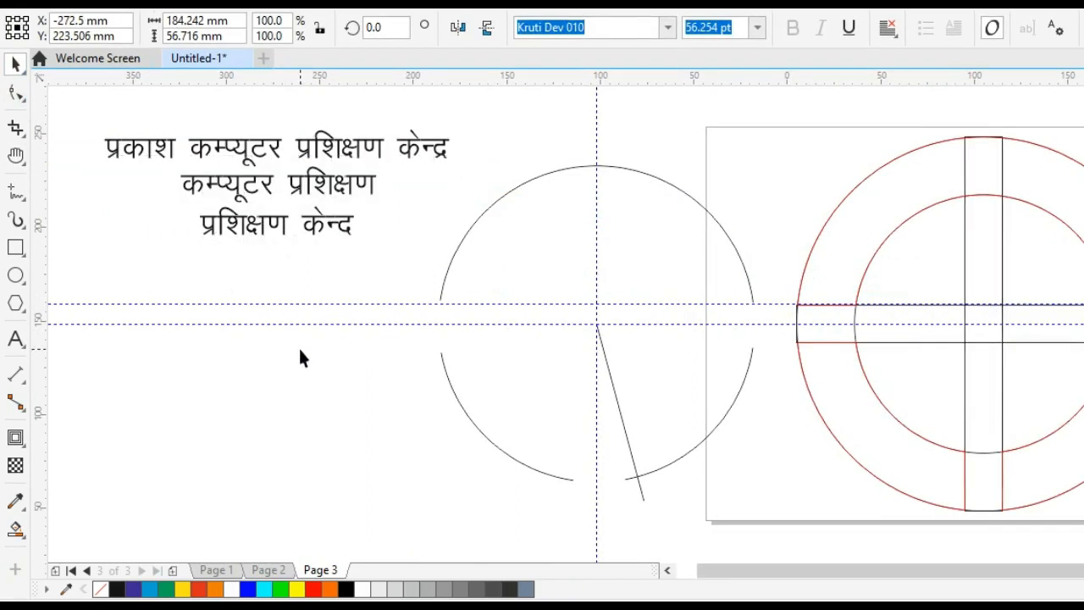
# Fill the longest, uppermost text line with green and the middle text line with red.
pyautogui.click(310, 150)
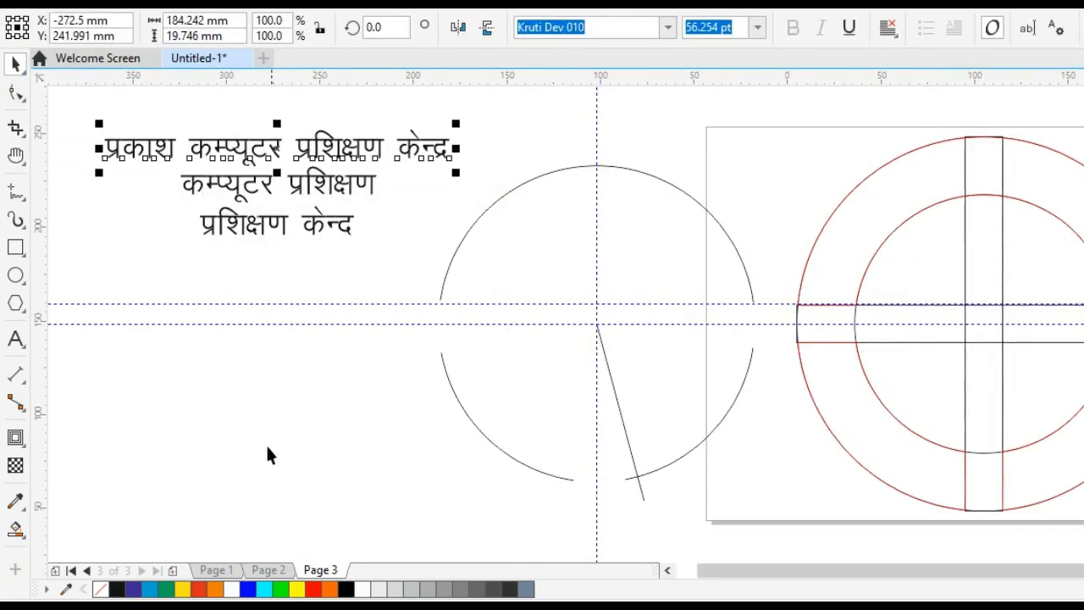
pyautogui.click(166, 590)
pyautogui.click(253, 342)
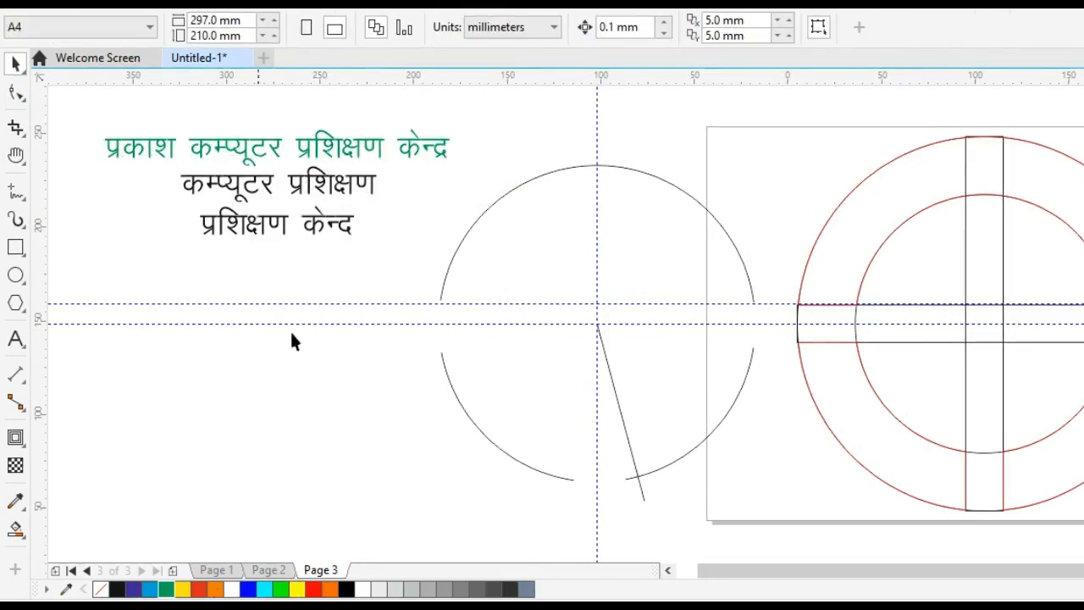
pyautogui.click(282, 182)
pyautogui.click(200, 590)
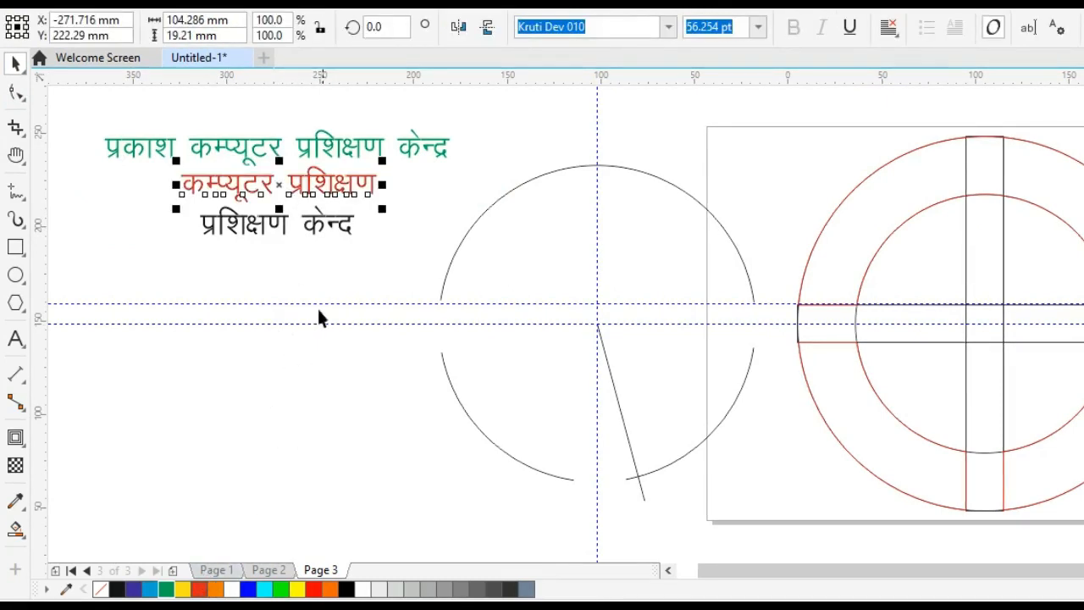
pyautogui.click(286, 269)
# Fill the lowest, shortest text line with orange.
pyautogui.click(249, 231)
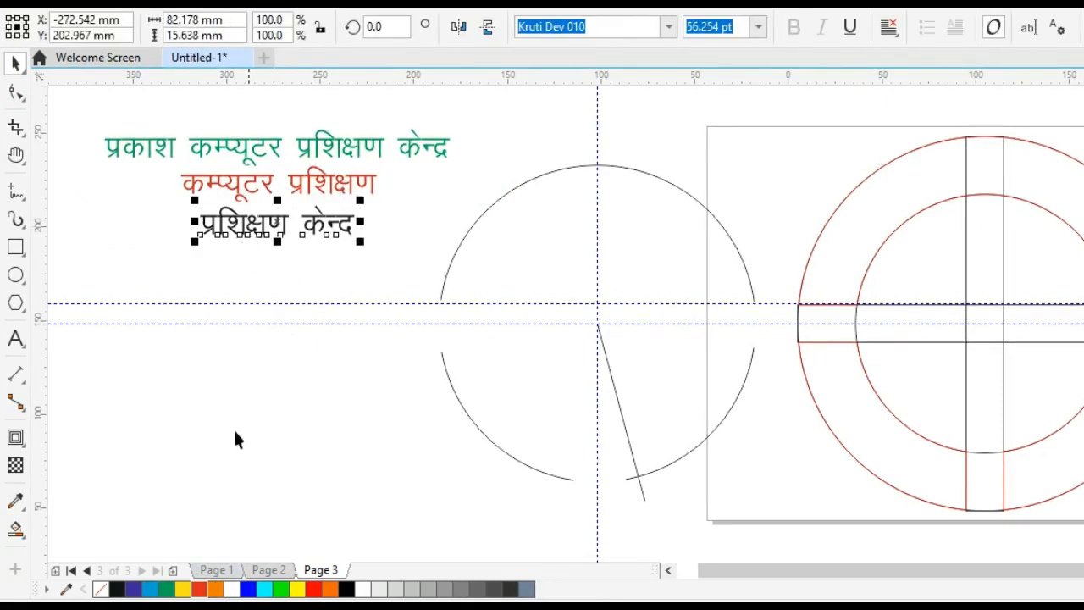
pyautogui.click(199, 590)
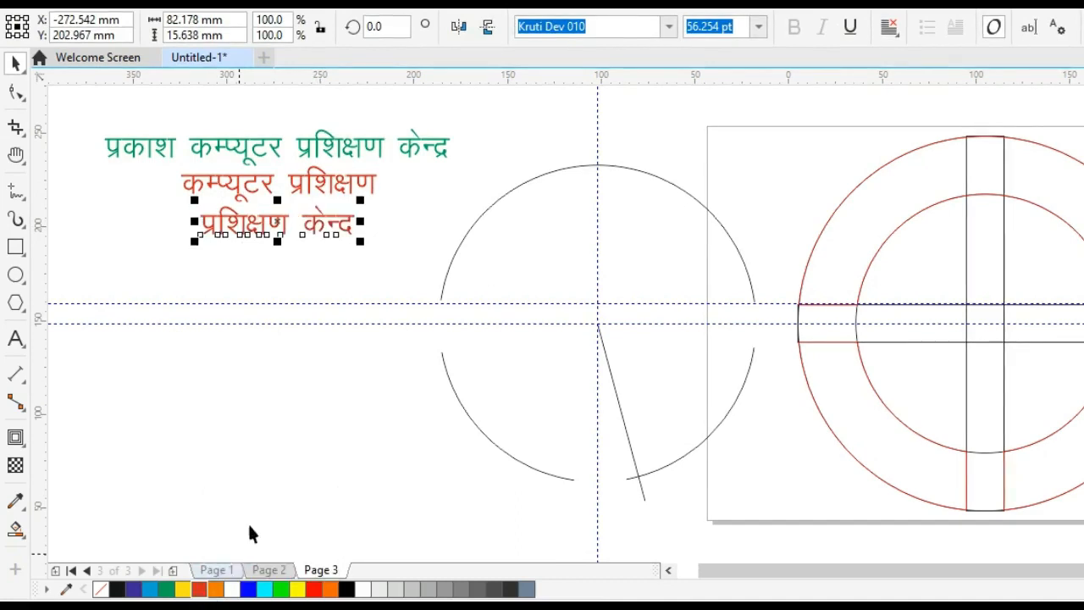
pyautogui.click(216, 590)
pyautogui.click(327, 388)
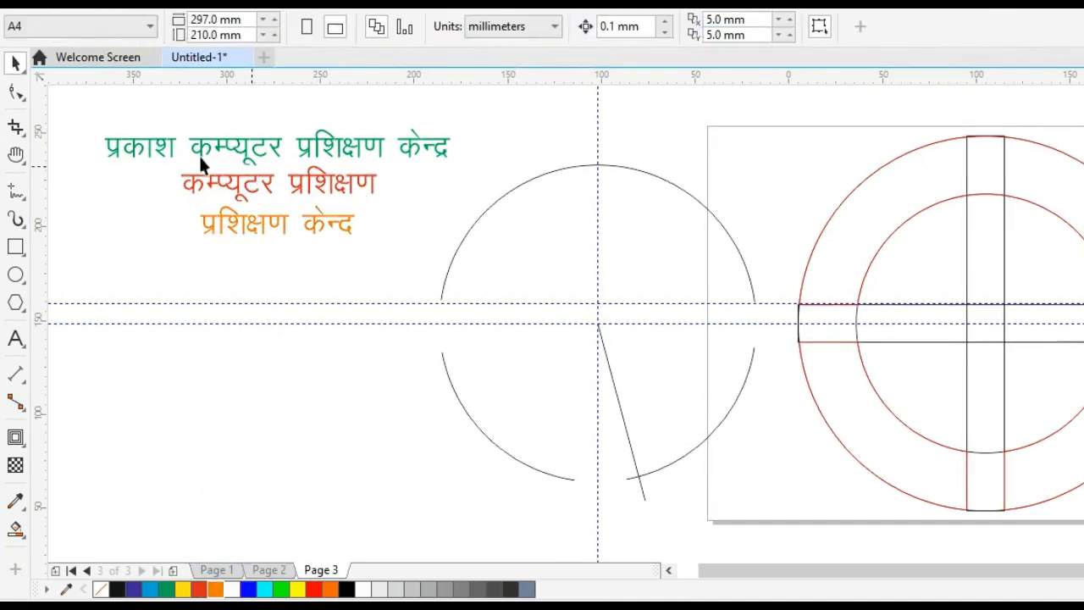
# Convert all three coloured text lines to curves.
pyautogui.moveTo(73, 111); pyautogui.dragTo(511, 281)
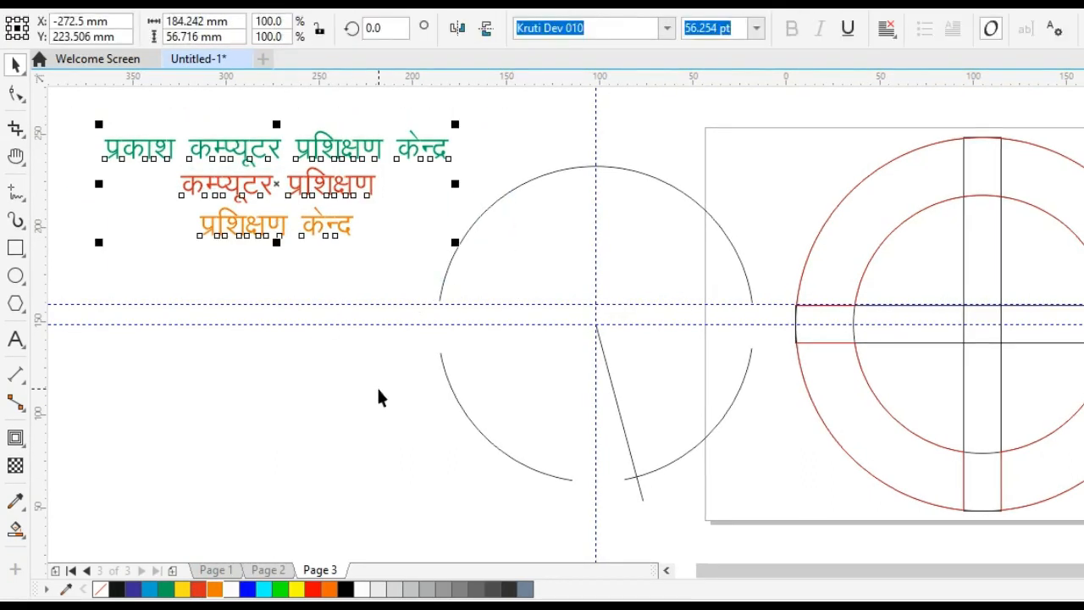
pyautogui.hotkey('ctrl', 'q')
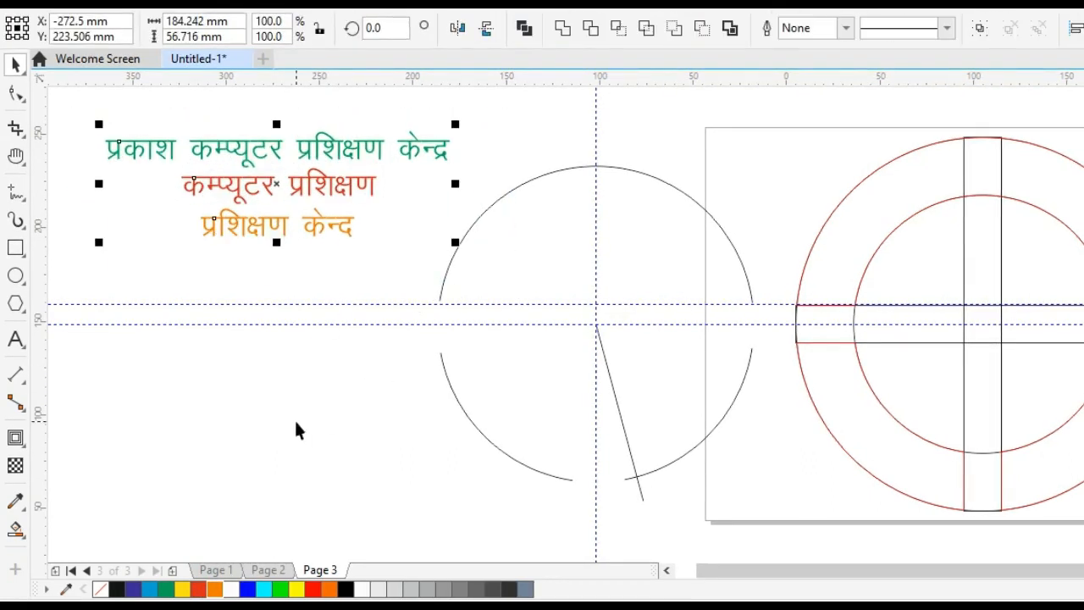
pyautogui.click(290, 387)
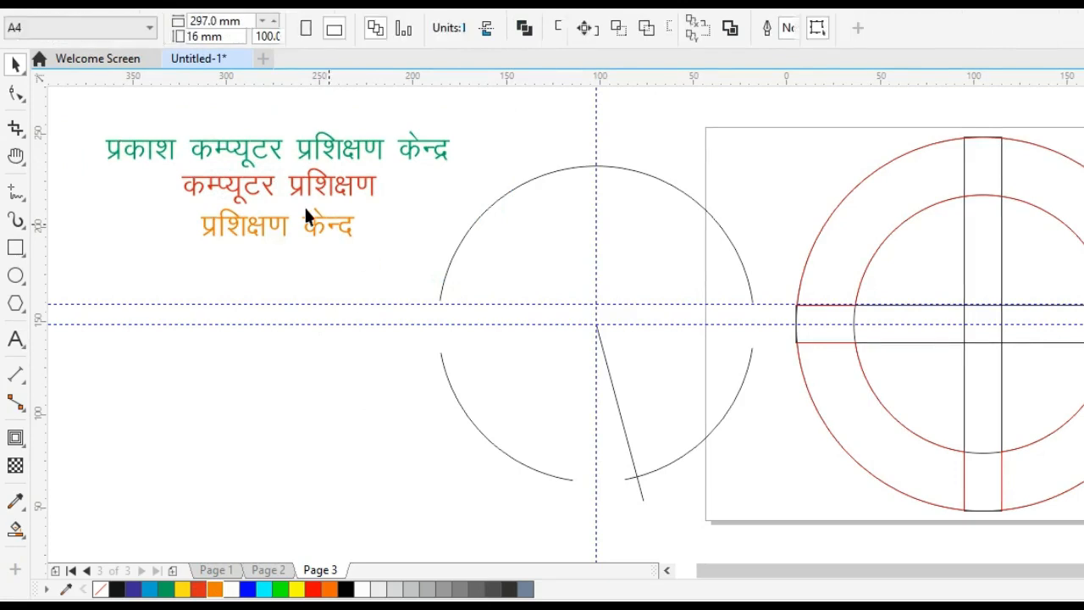
# Rotate the red middle text line by 180 degrees.
pyautogui.click(298, 186)
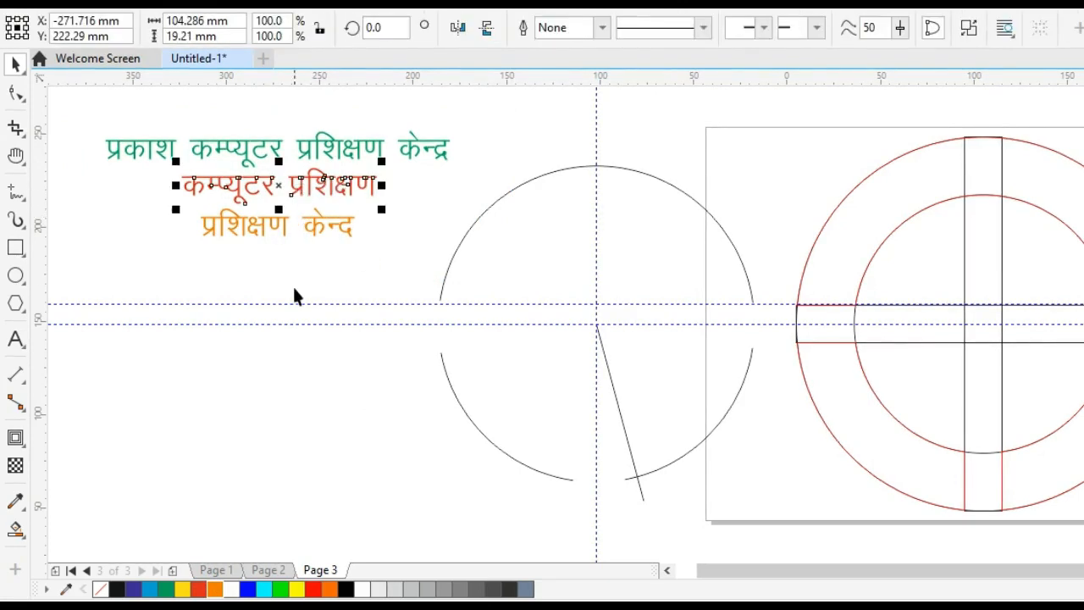
pyautogui.click(393, 26)
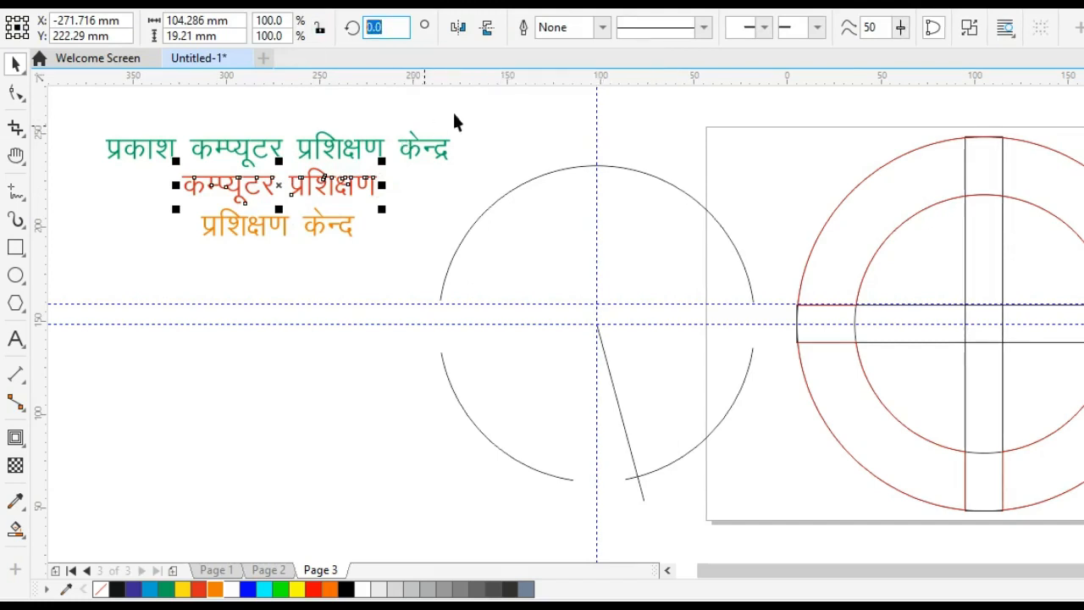
pyautogui.write('18')
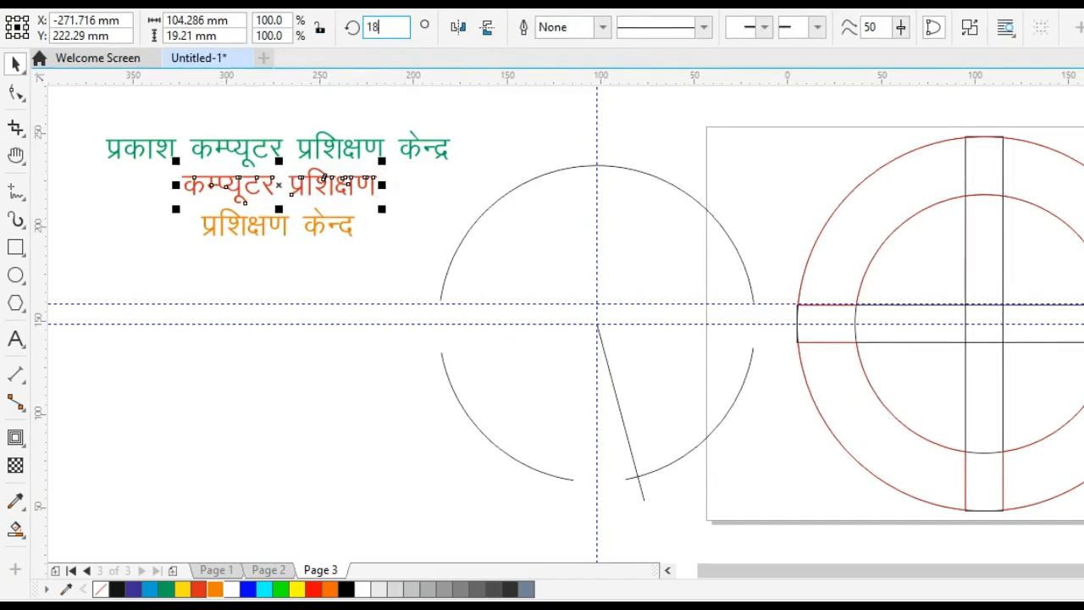
pyautogui.write('0')
pyautogui.press('Return')
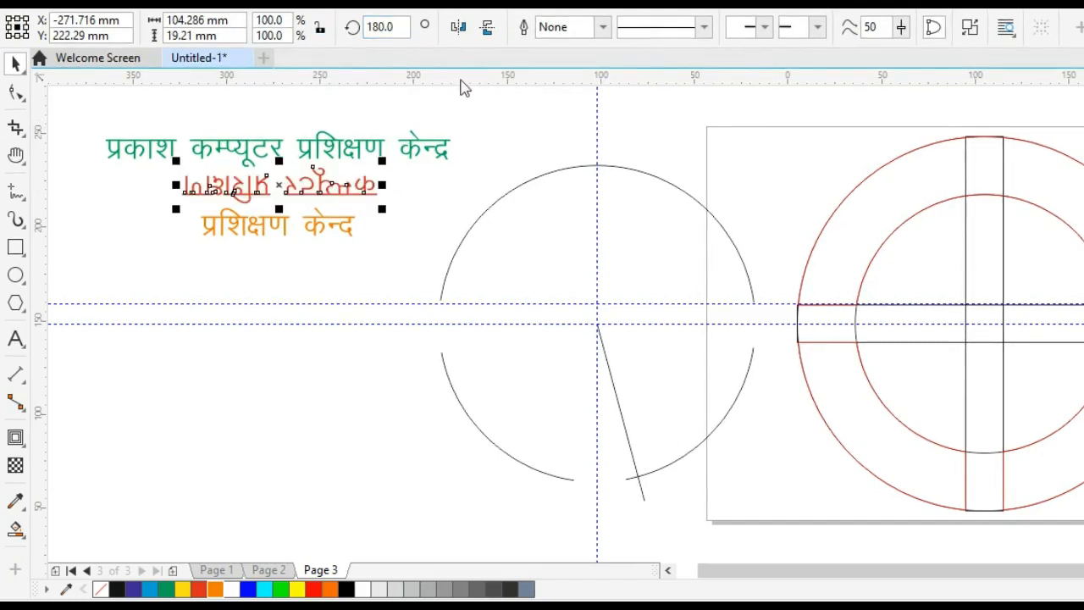
pyautogui.click(349, 271)
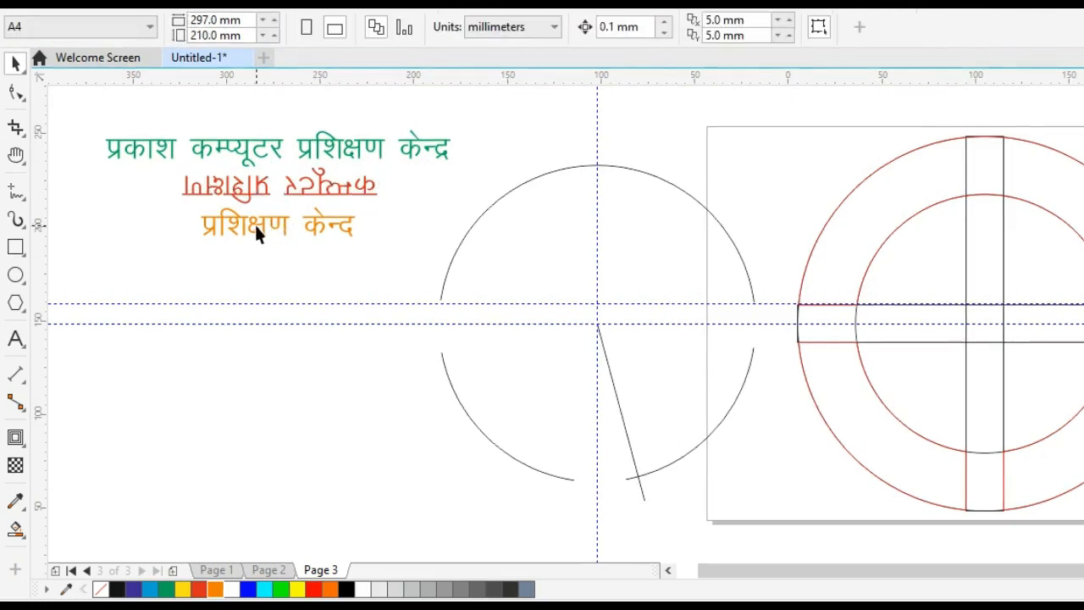
# Rotate the orange lowest text line by 180 degrees.
pyautogui.click(254, 227)
pyautogui.doubleClick(379, 26)
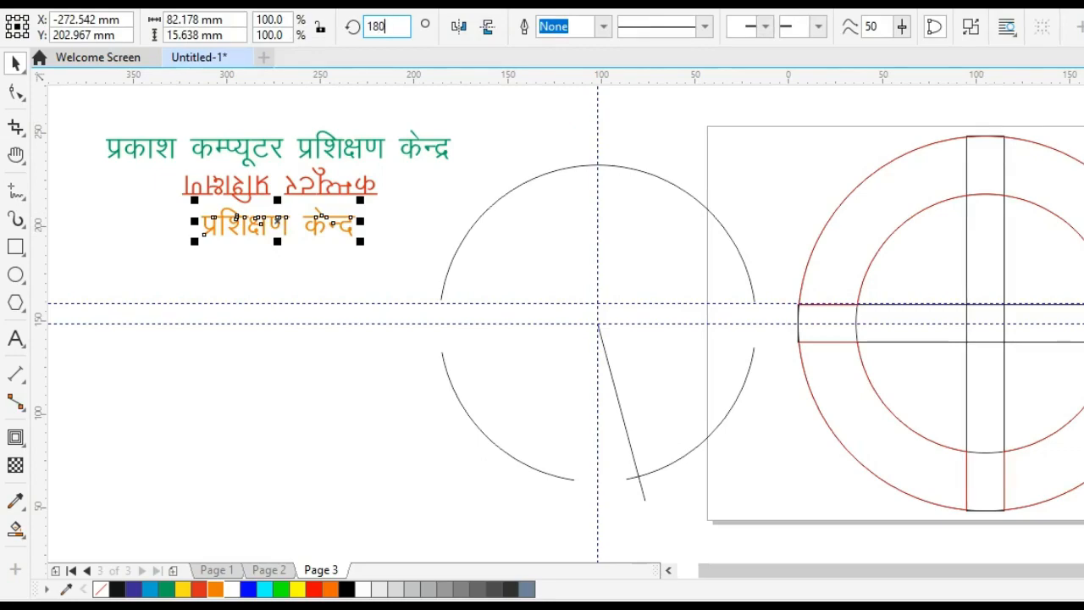
pyautogui.write('180')
pyautogui.press('Return')
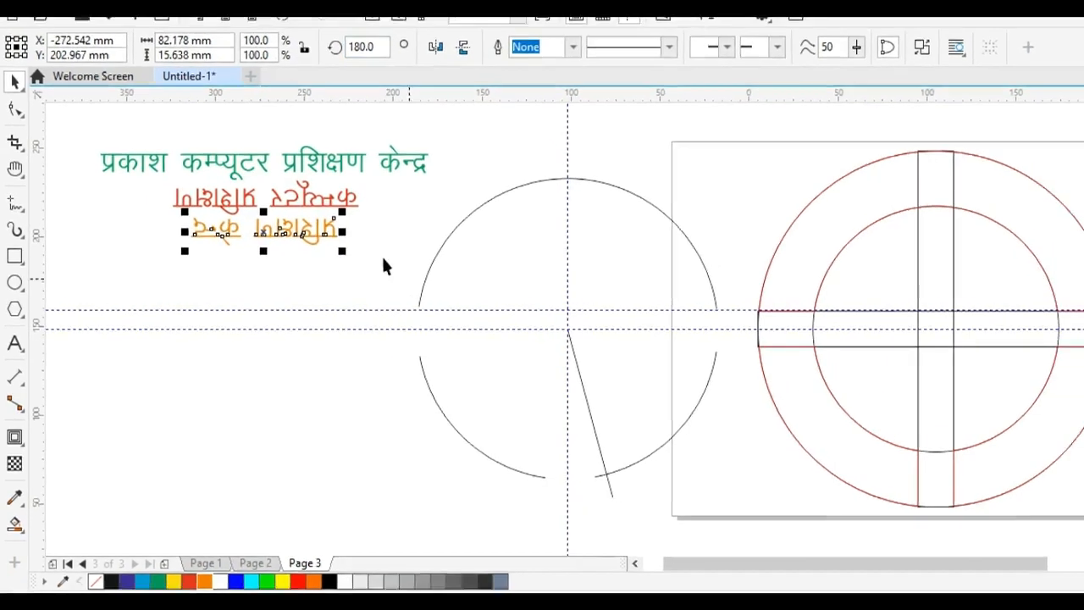
# Save the green text line as a custom Artistic Media brush named A in the Artistic Media folder.
pyautogui.click(241, 185)
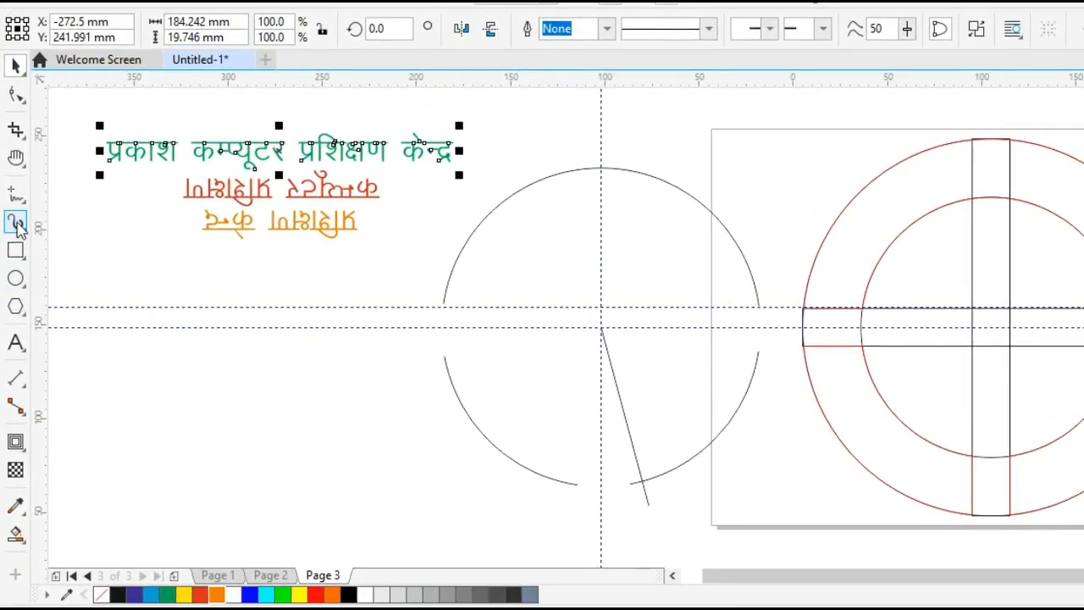
pyautogui.click(17, 223)
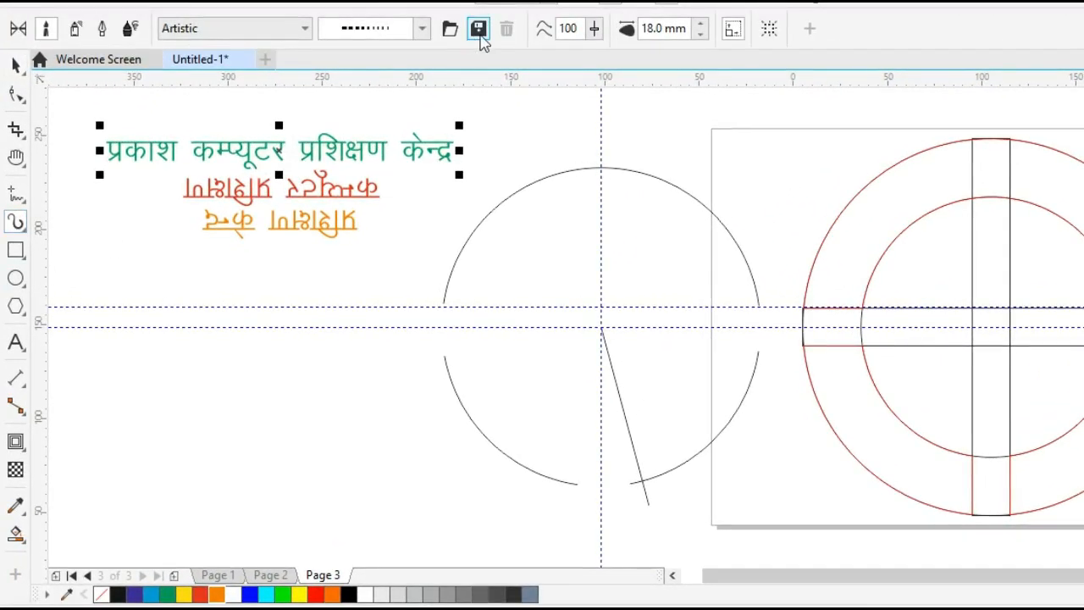
pyautogui.click(479, 34)
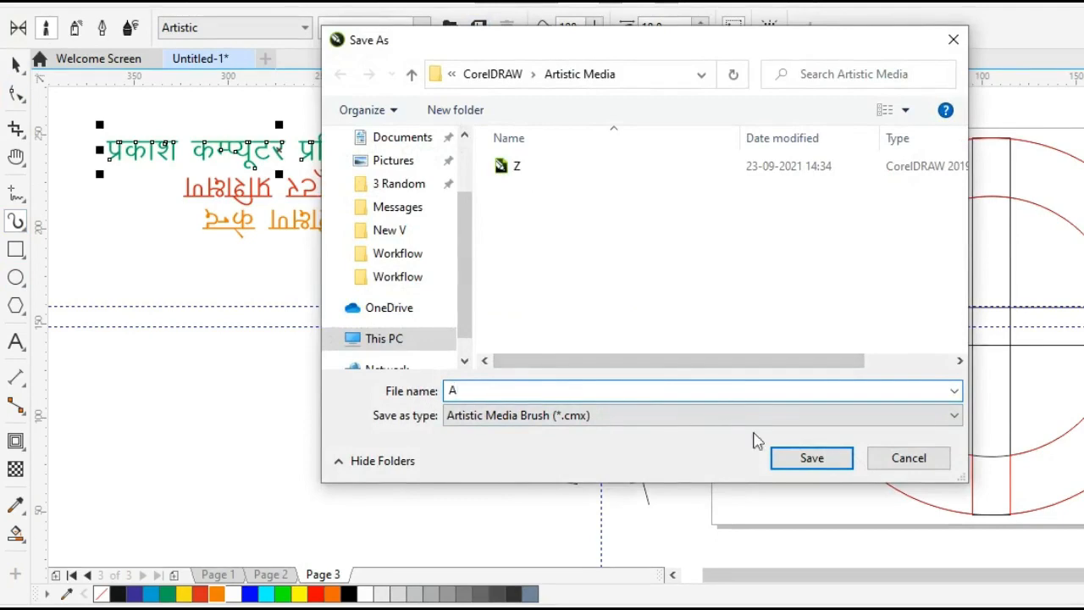
pyautogui.click(806, 461)
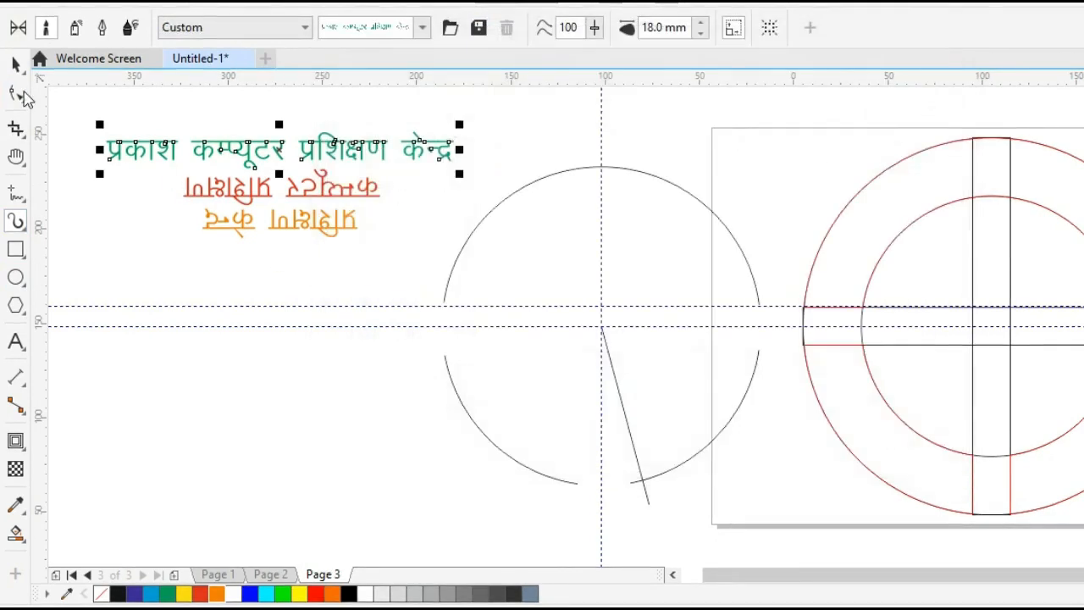
pyautogui.press('space')
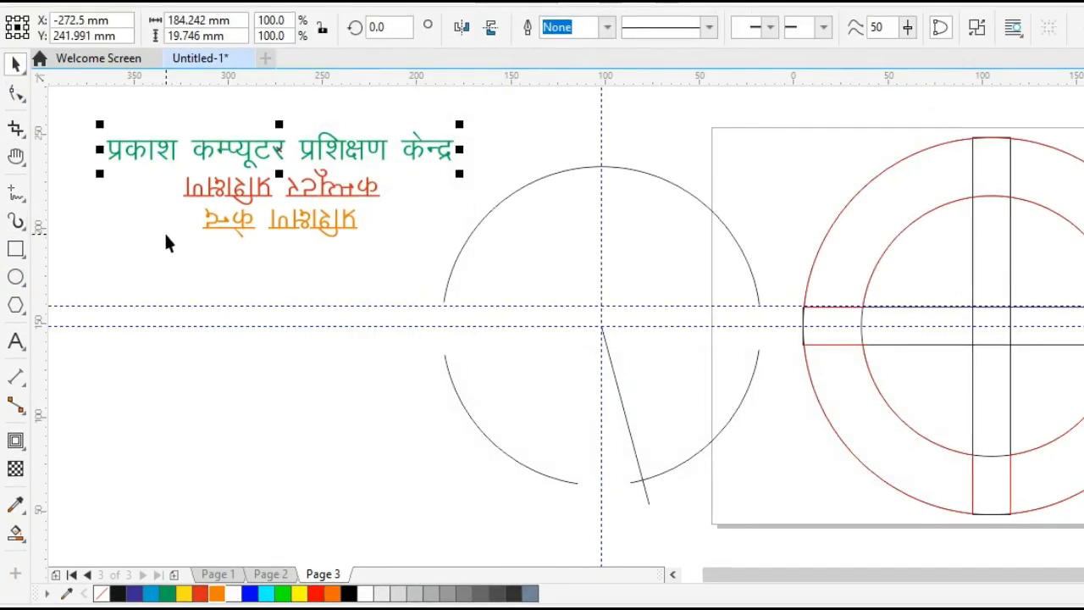
pyautogui.click(164, 232)
# Save the red text line as a custom Artistic Media brush named B in the Artistic Media folder.
pyautogui.click(214, 186)
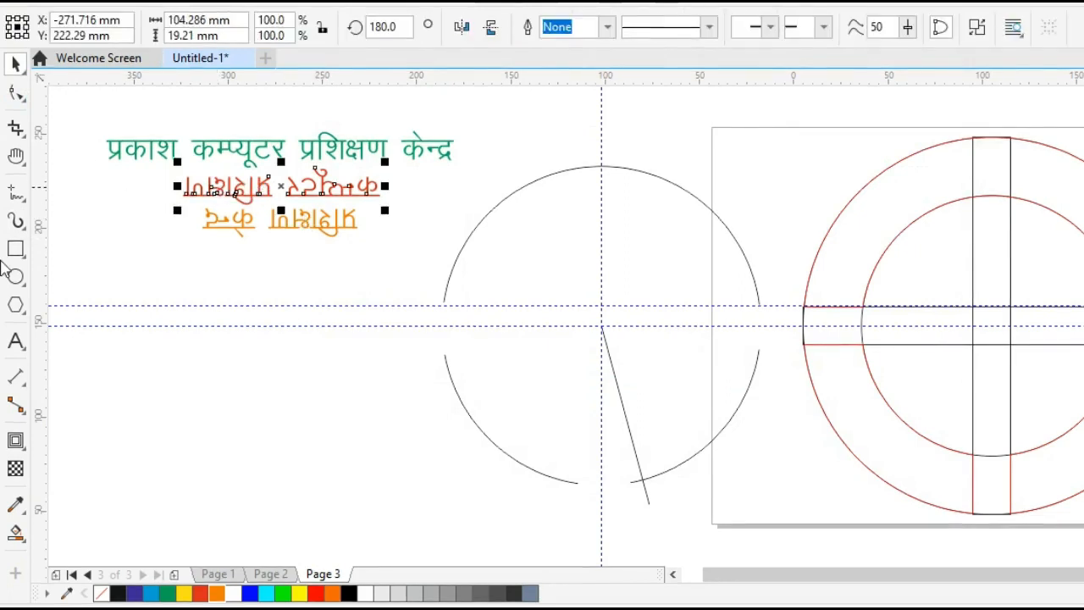
pyautogui.click(15, 221)
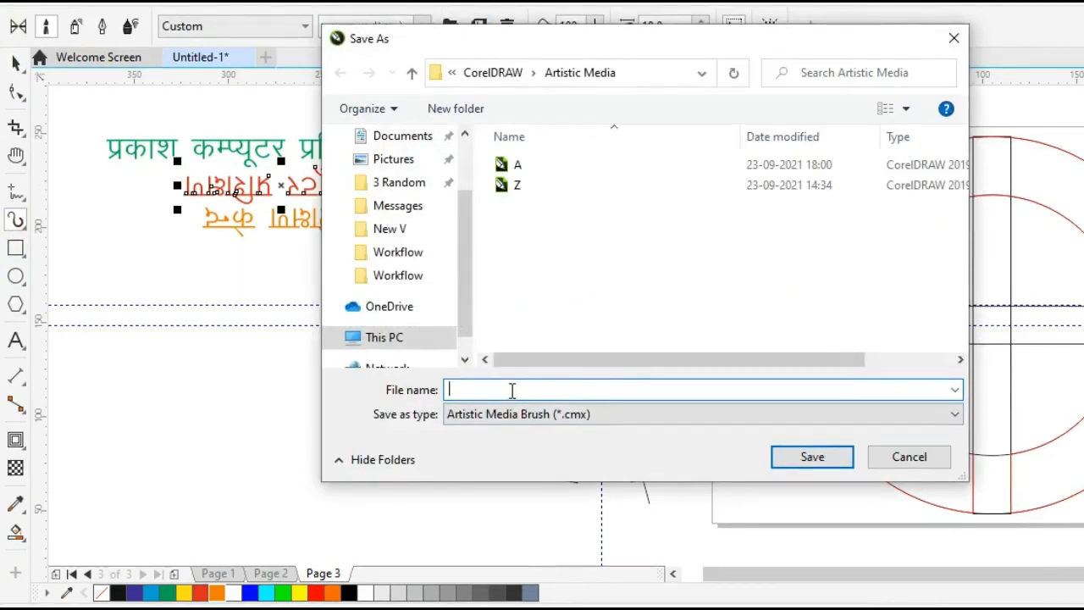
pyautogui.write('B')
pyautogui.click(806, 458)
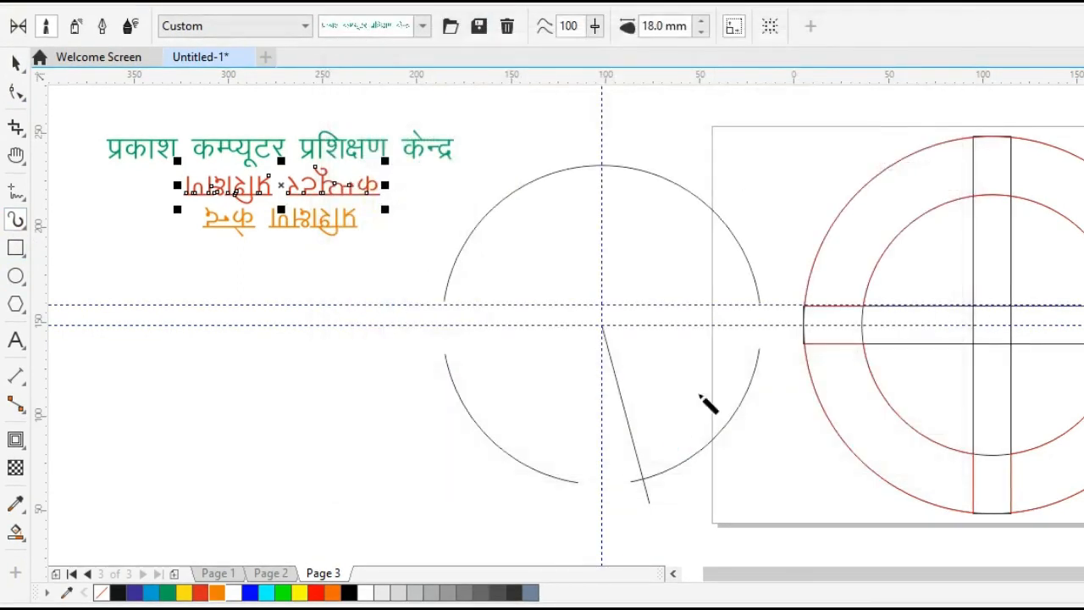
pyautogui.press('space')
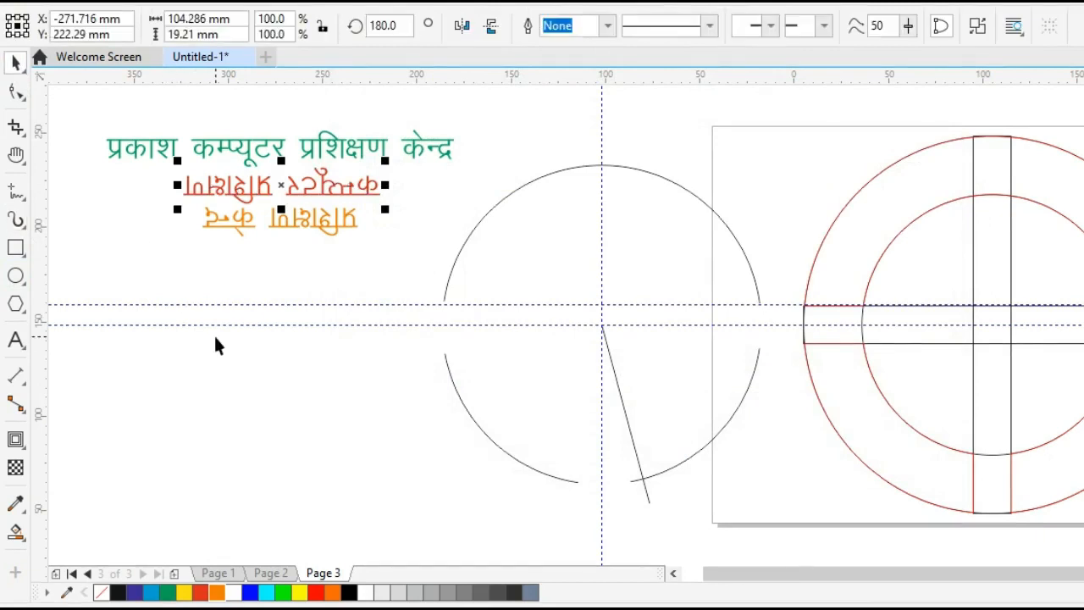
# Save the orange text line as a custom Artistic Media brush named C in the Artistic Media folder.
pyautogui.click(231, 294)
pyautogui.click(222, 221)
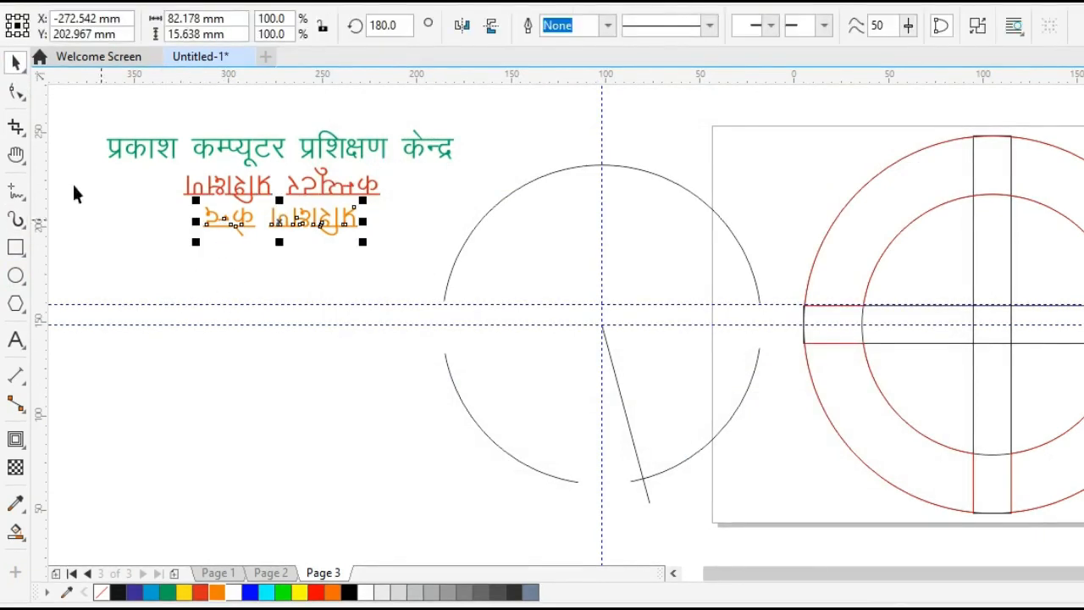
pyautogui.click(17, 222)
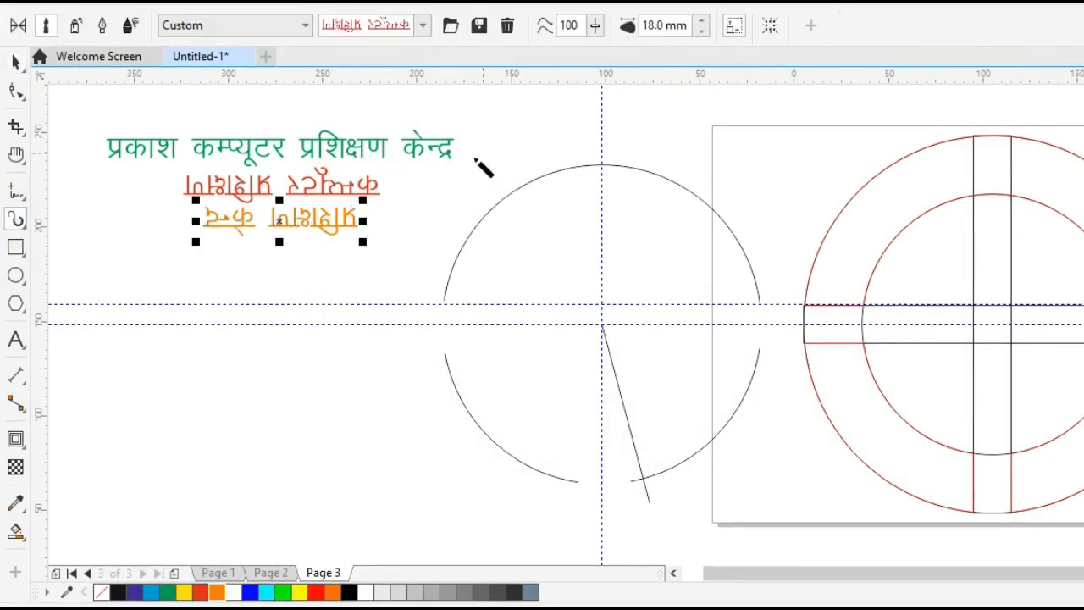
pyautogui.click(479, 26)
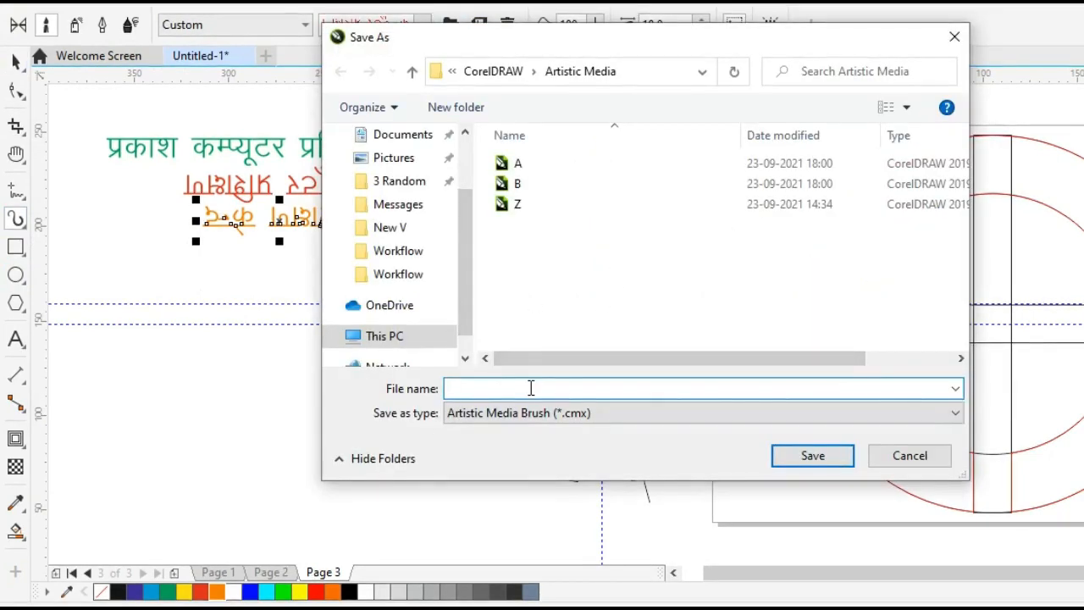
pyautogui.write('C')
pyautogui.click(805, 462)
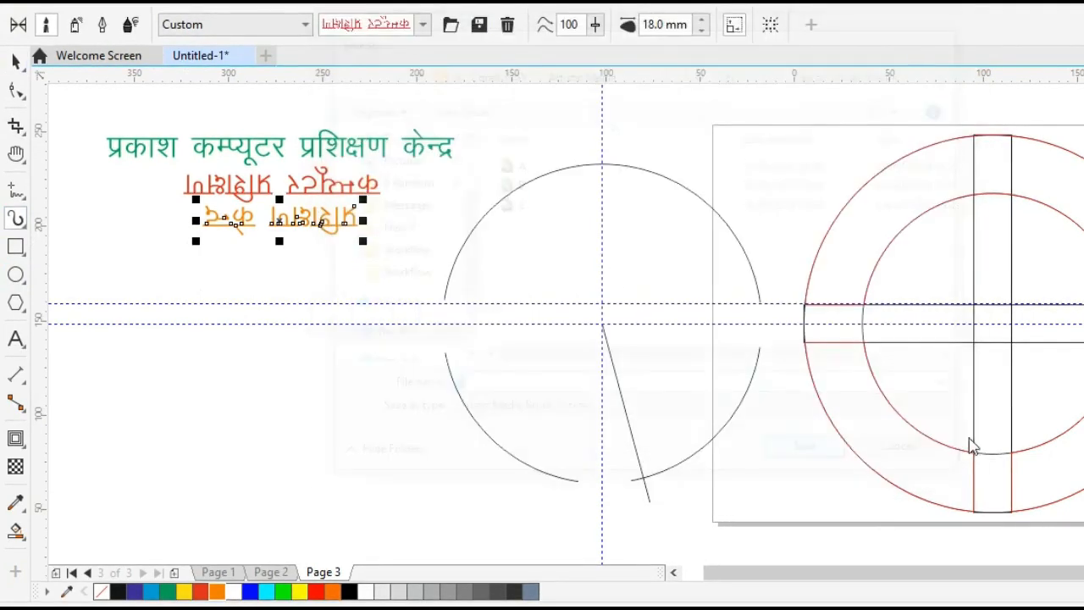
pyautogui.click(16, 63)
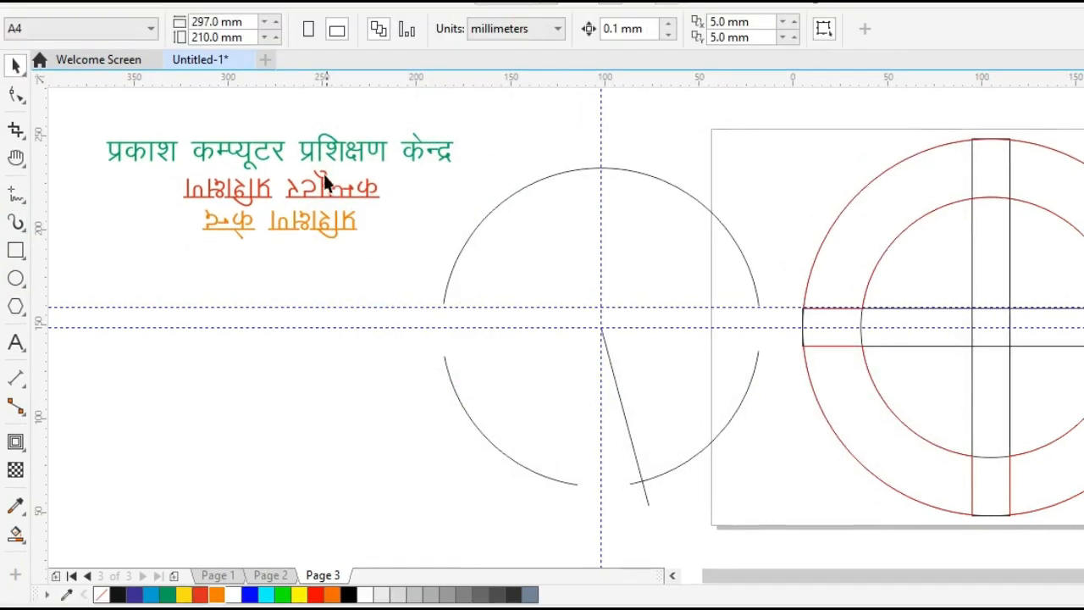
# Apply the green text brush to the upper arc with the Artistic Media tool.
pyautogui.click(586, 172)
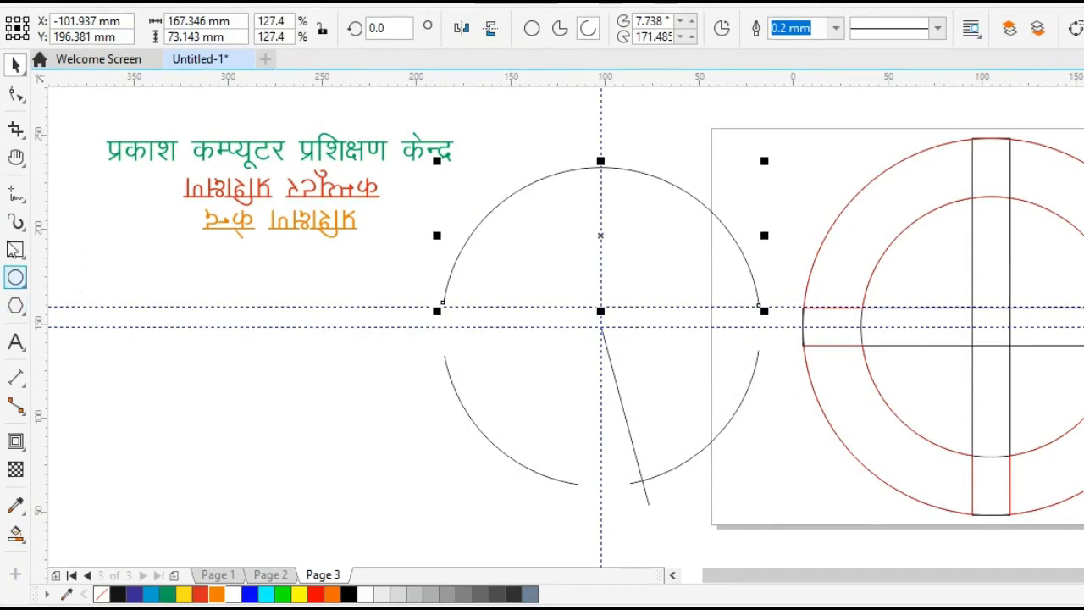
pyautogui.click(16, 221)
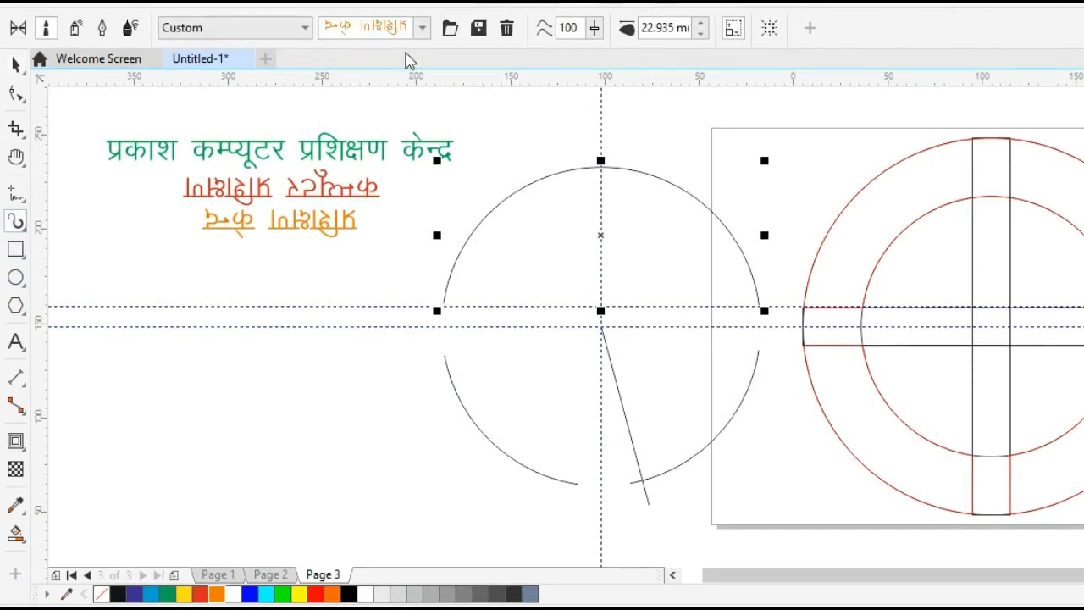
pyautogui.click(422, 30)
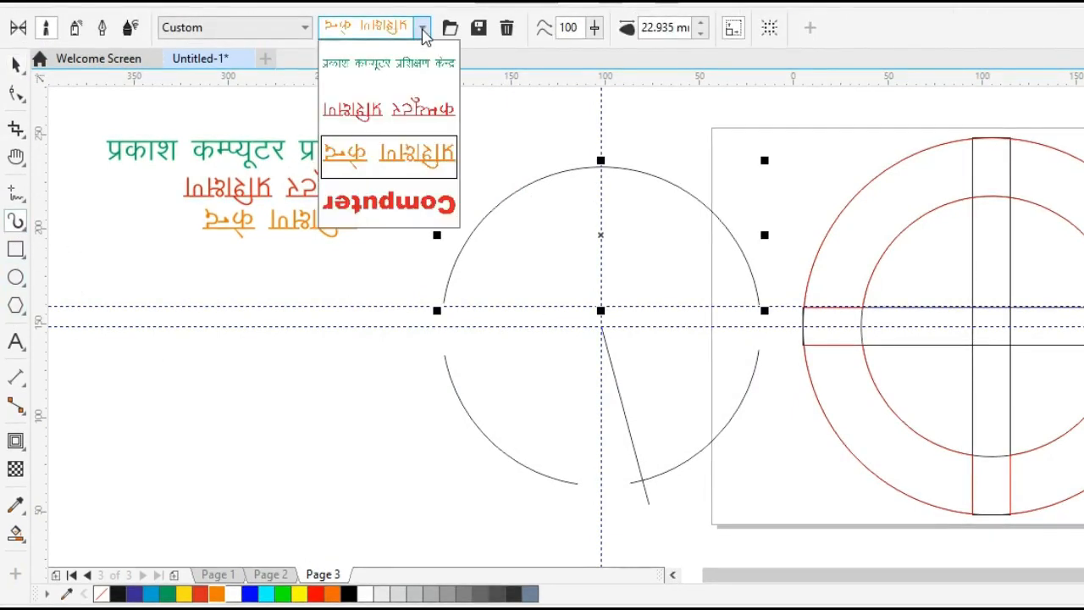
pyautogui.click(393, 73)
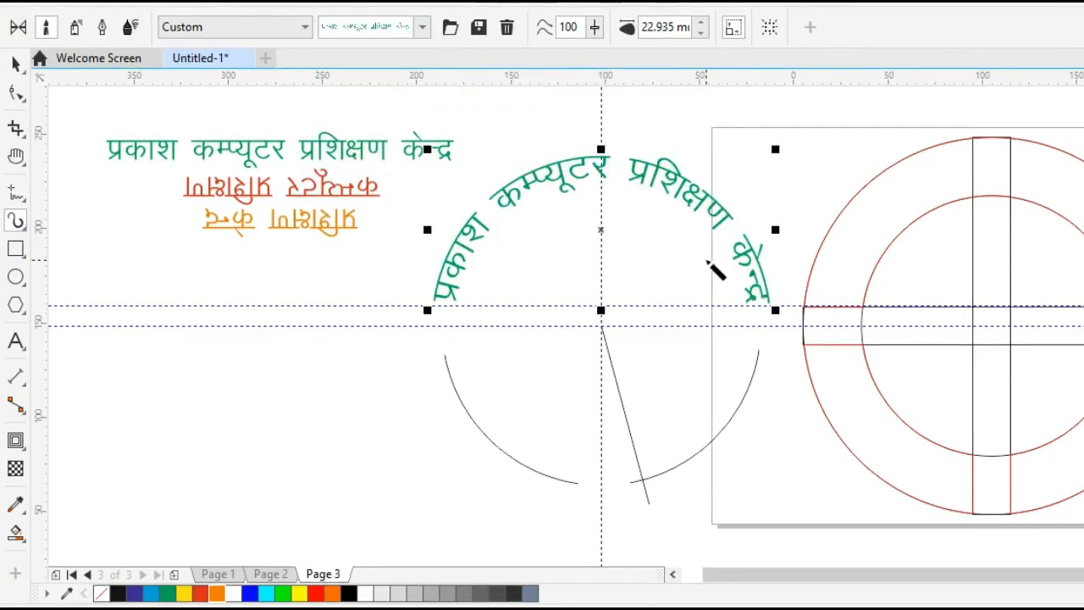
pyautogui.click(15, 62)
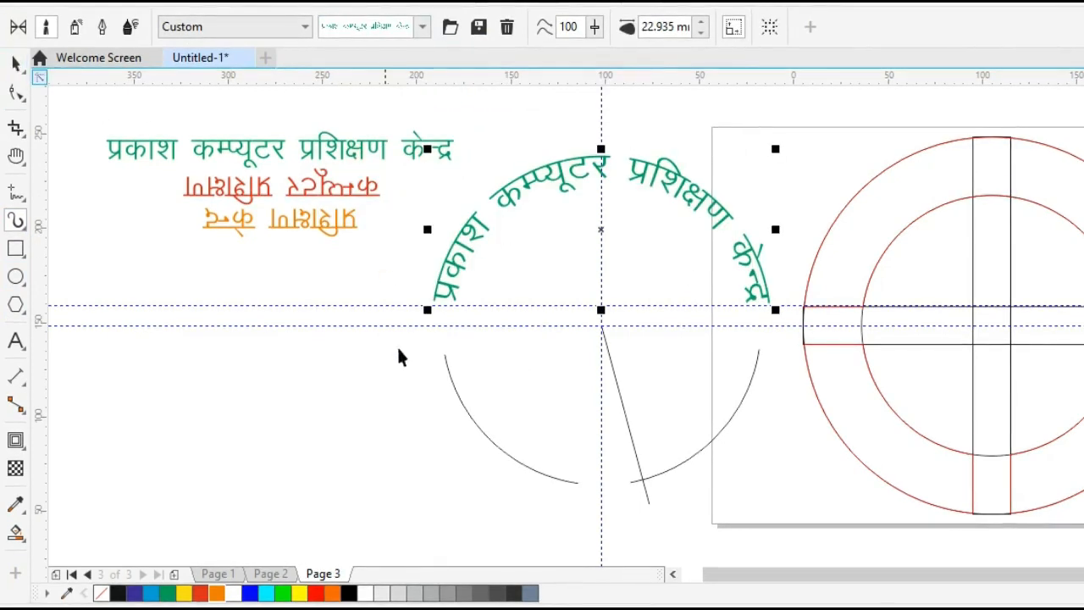
# Apply the red text brush to the lower-left arc with the Artistic Media tool.
pyautogui.click(426, 415)
pyautogui.click(458, 397)
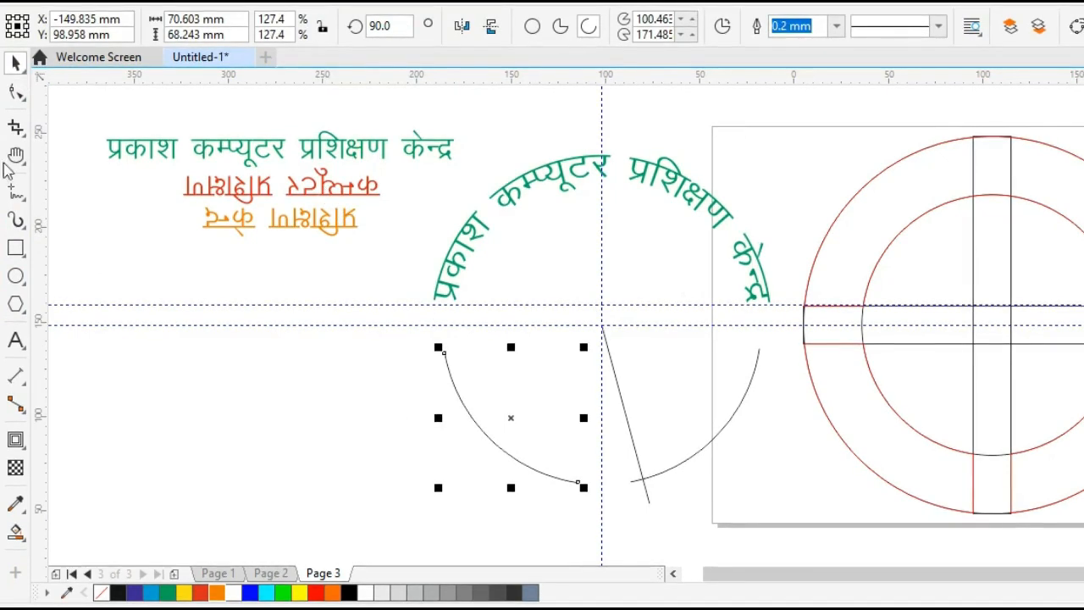
pyautogui.click(15, 220)
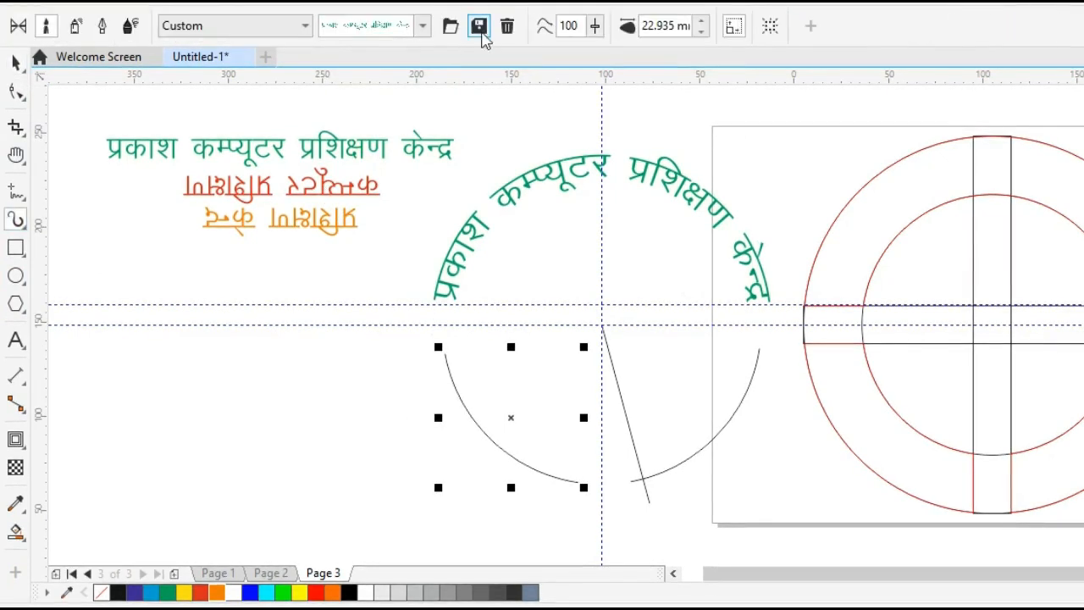
pyautogui.click(422, 26)
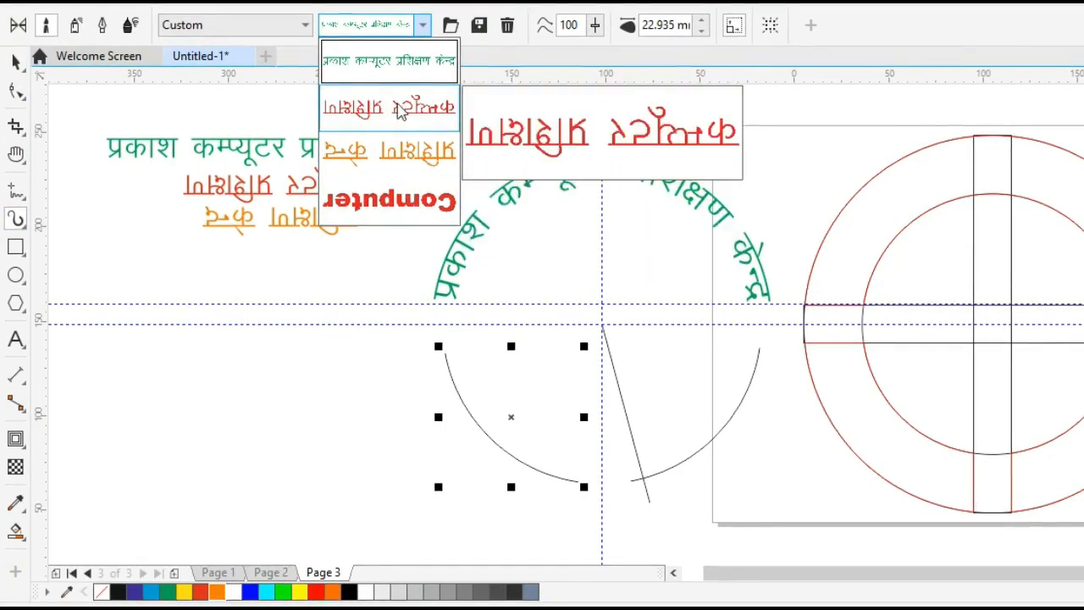
pyautogui.click(402, 116)
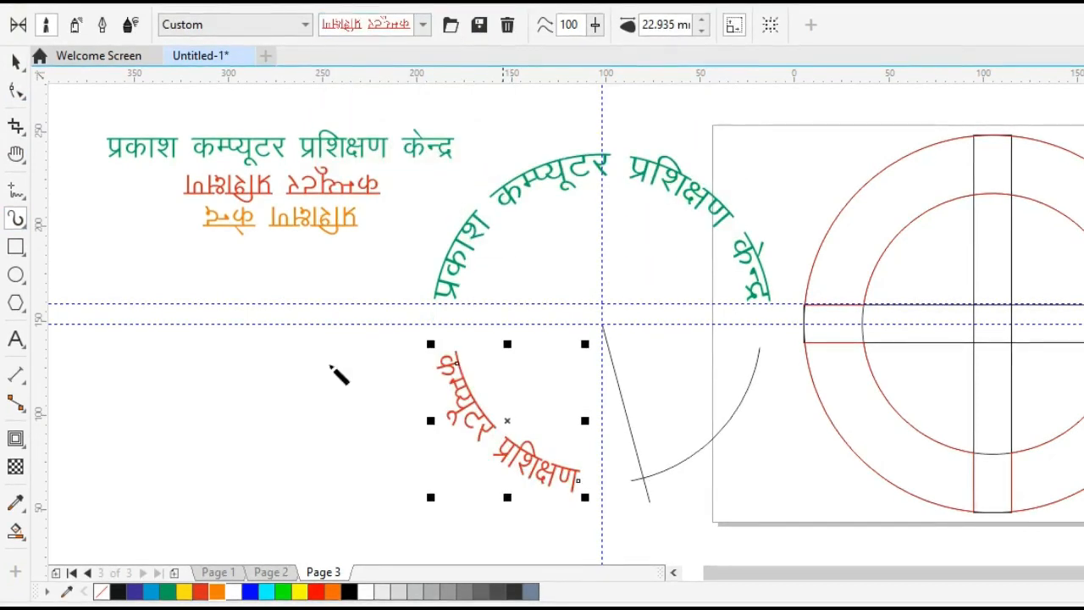
pyautogui.click(17, 64)
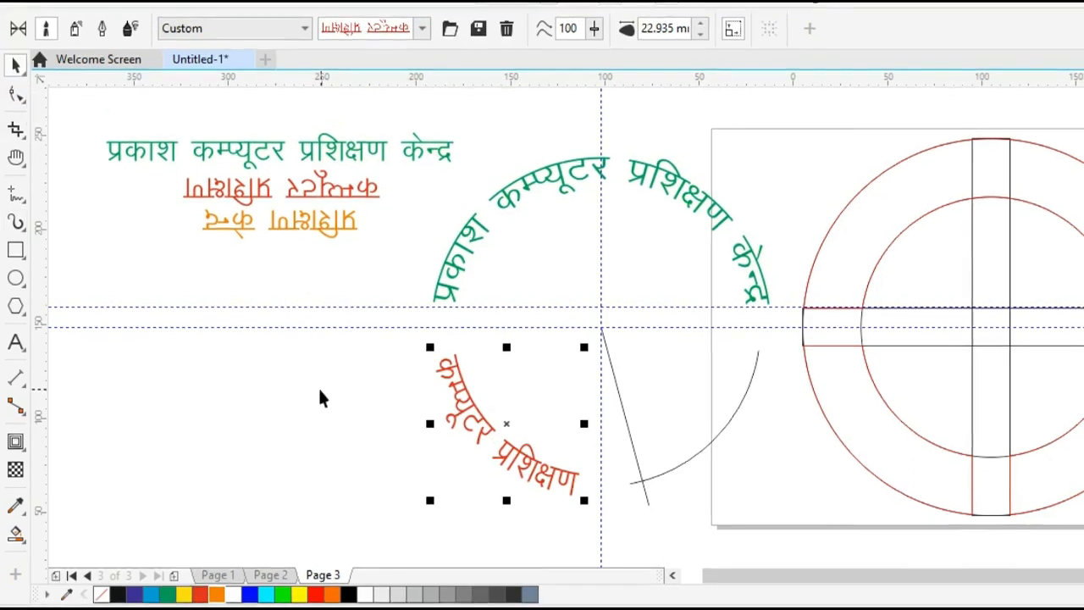
pyautogui.click(328, 398)
# Apply the orange text brush to the lower-right arc with the Artistic Media tool.
pyautogui.click(687, 463)
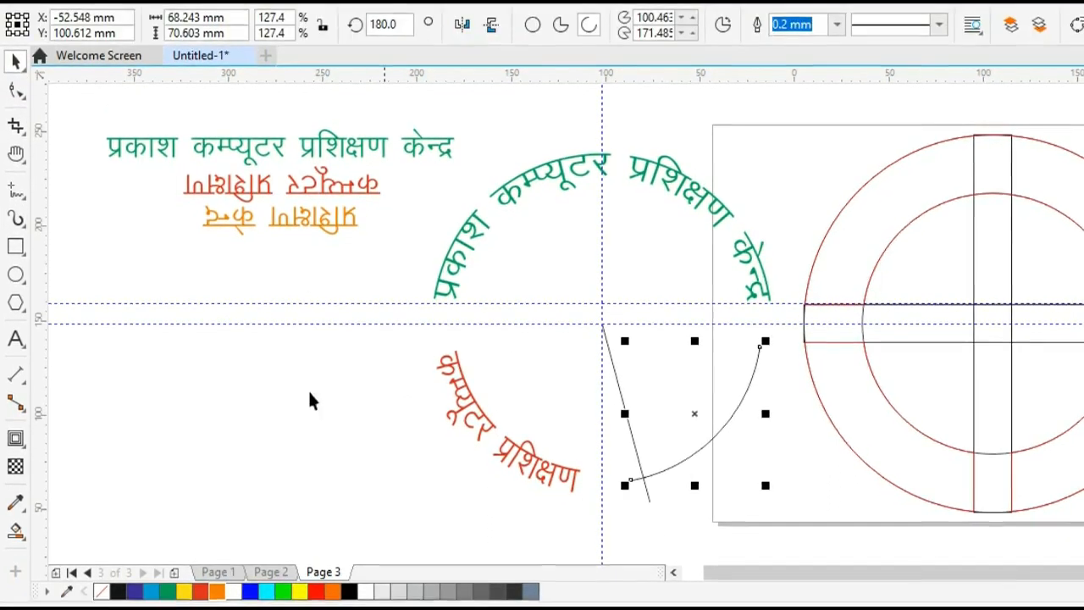
pyautogui.click(17, 223)
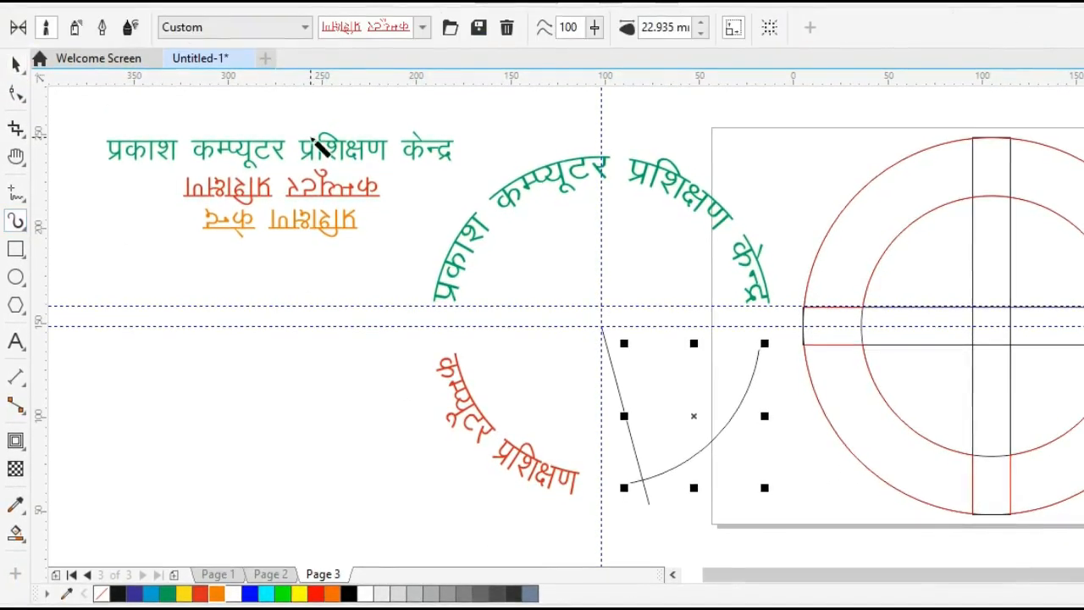
pyautogui.click(422, 26)
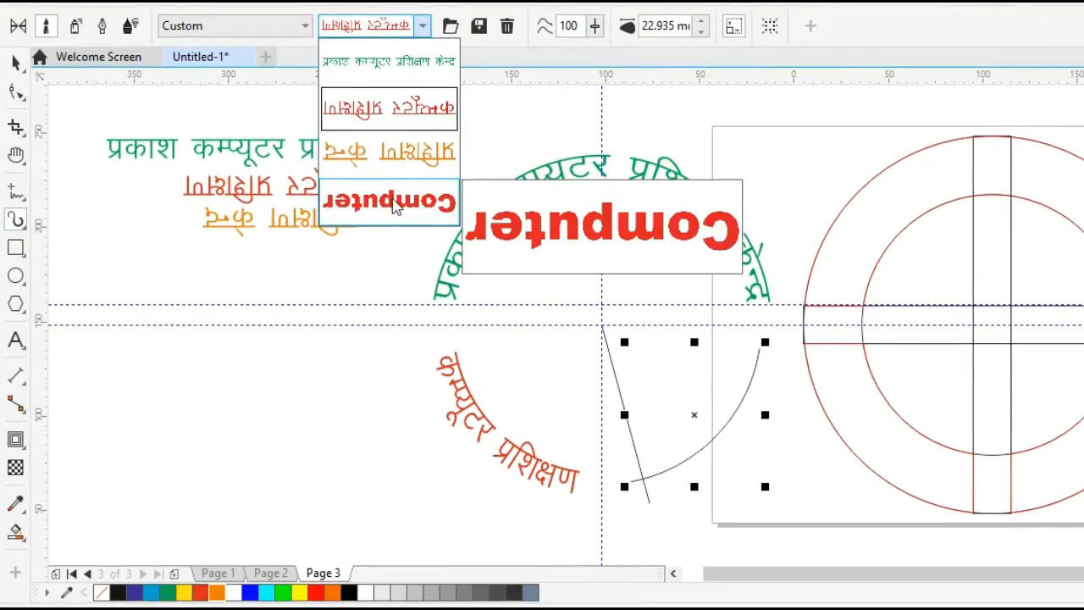
pyautogui.click(398, 161)
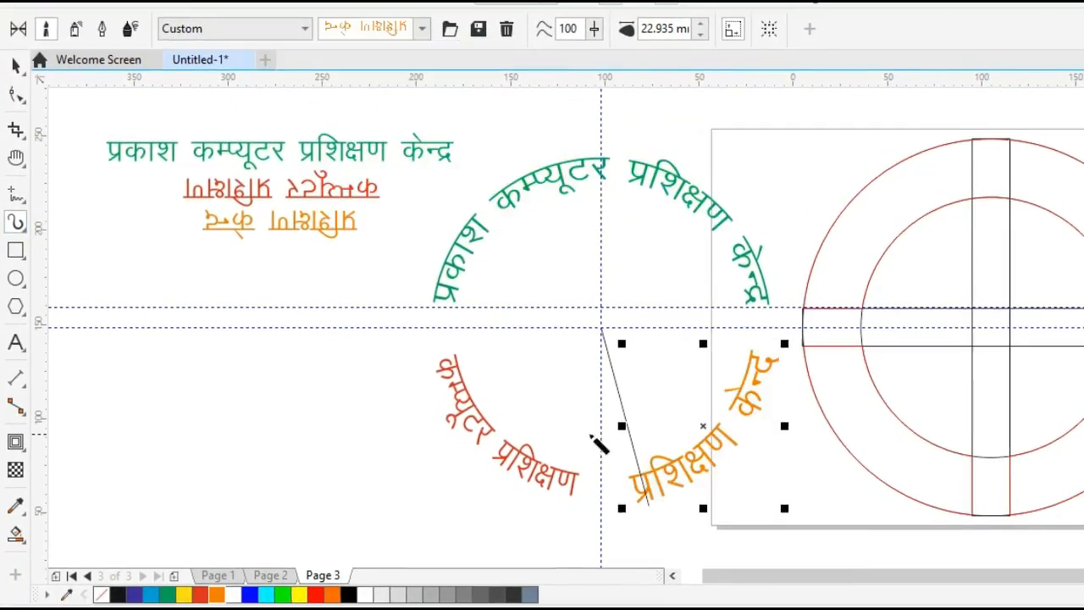
pyautogui.click(378, 474)
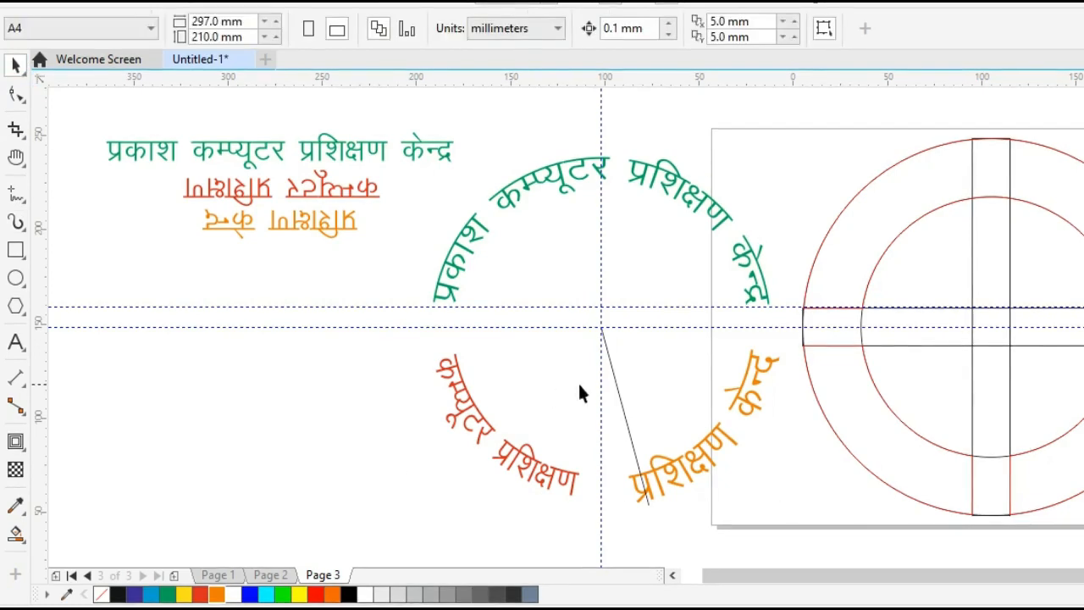
# Delete the two horizontal guidelines, the vertical guideline and the slanted line inside the curved text circle.
pyautogui.click(561, 326)
pyautogui.press('Delete')
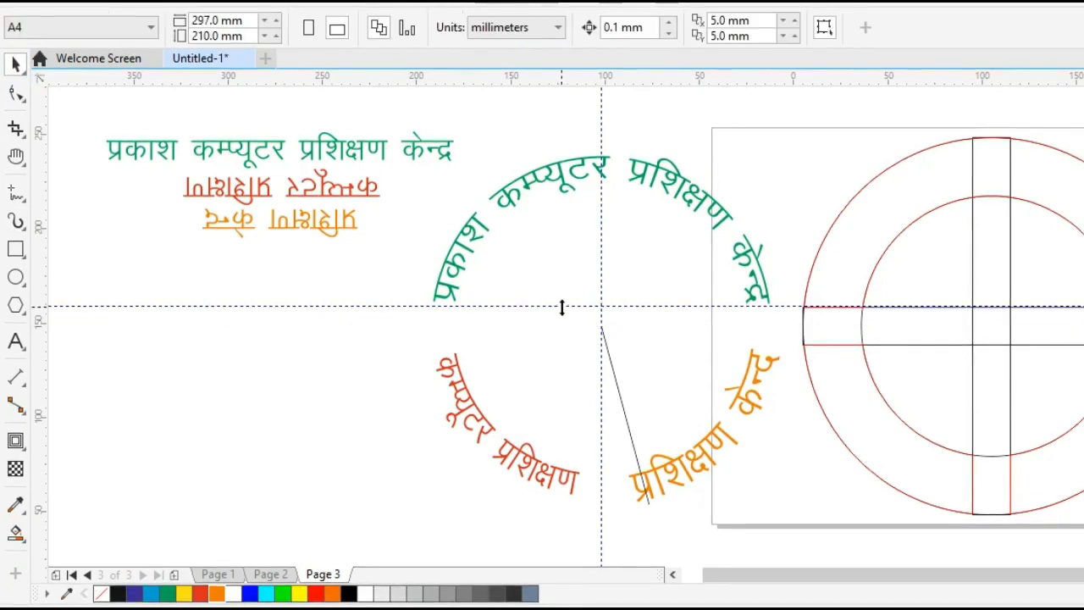
pyautogui.click(562, 306)
pyautogui.press('Delete')
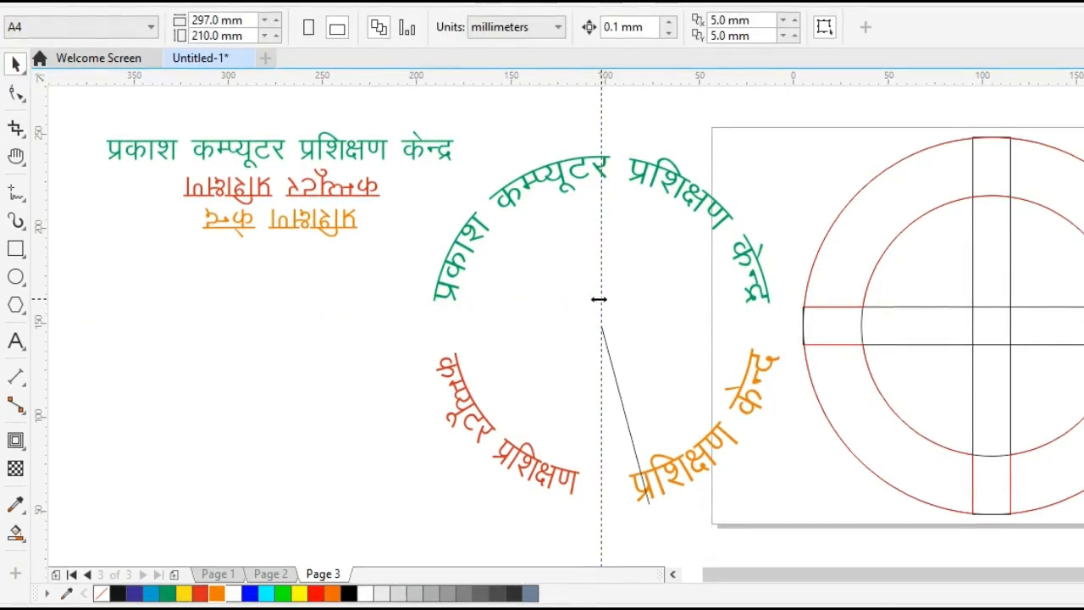
pyautogui.click(601, 299)
pyautogui.press('Delete')
pyautogui.click(602, 332)
pyautogui.press('Delete')
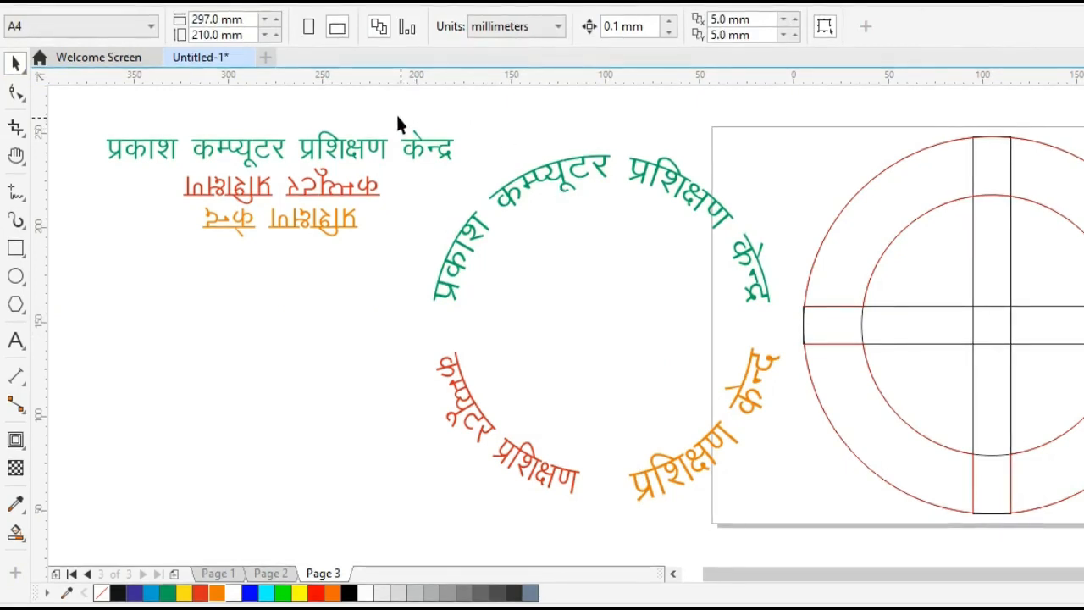
# Group the three curved texts and centre the group horizontally and vertically on the ring's horizontal bar.
pyautogui.moveTo(396, 112); pyautogui.dragTo(810, 503)
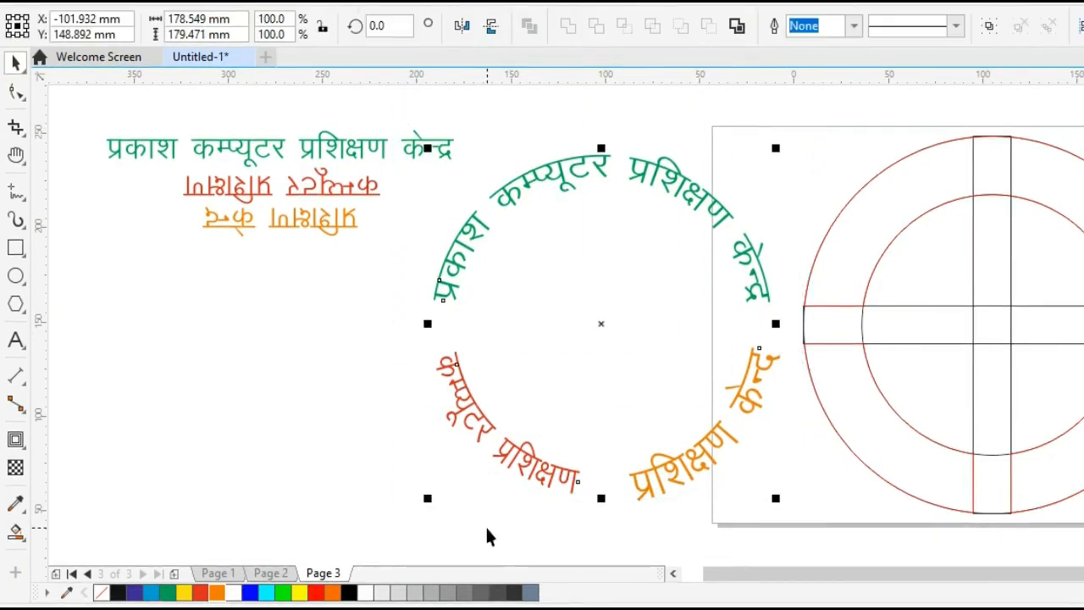
pyautogui.hotkey('ctrl', 'g')
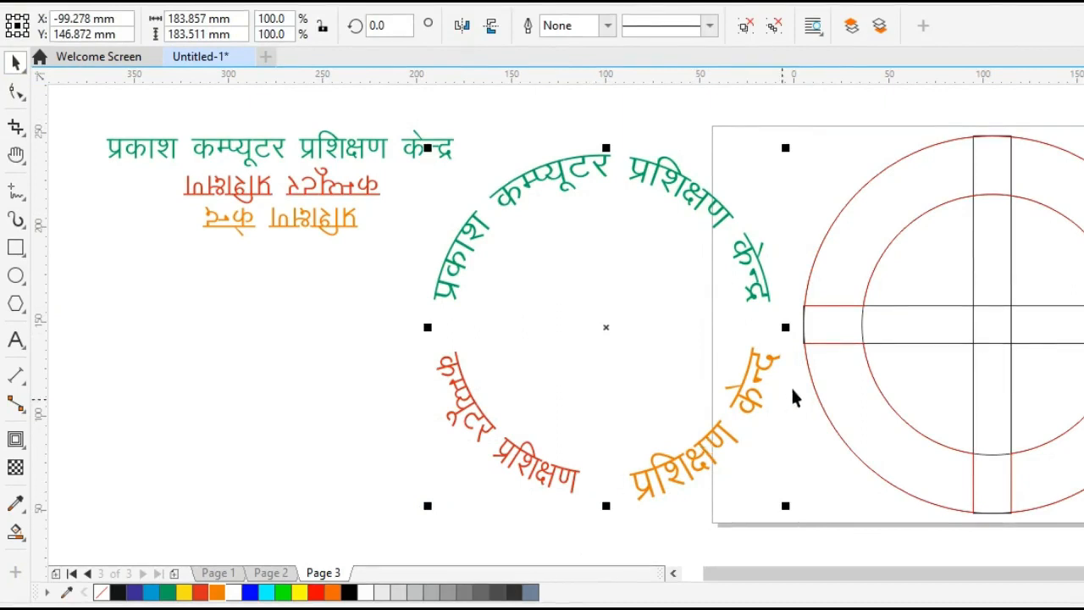
pyautogui.keyDown('shift'); pyautogui.click(805, 333); pyautogui.keyUp('shift')
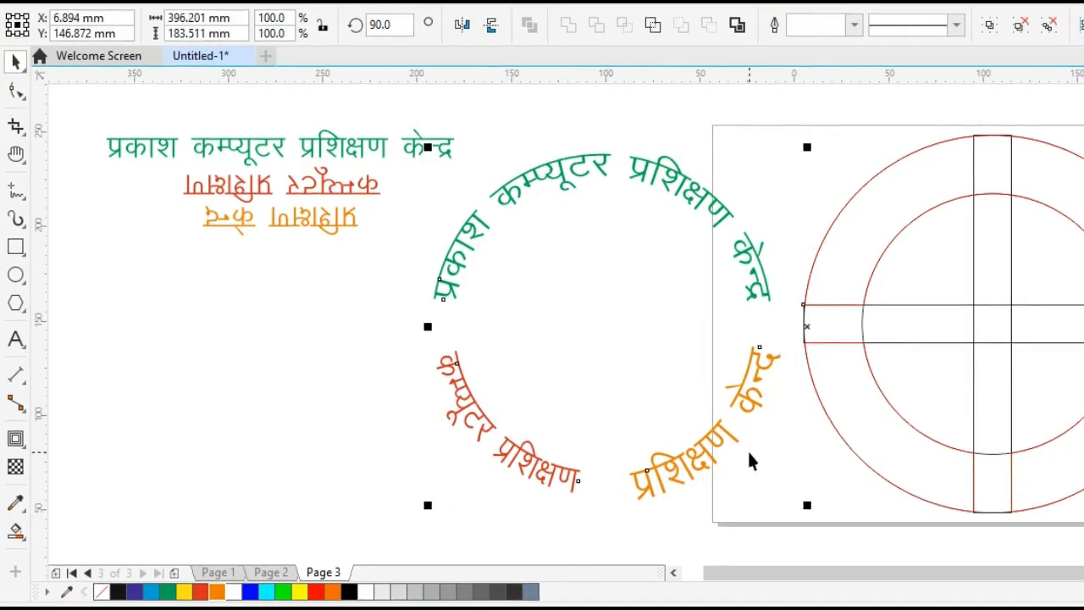
pyautogui.press('c')
pyautogui.press('e')
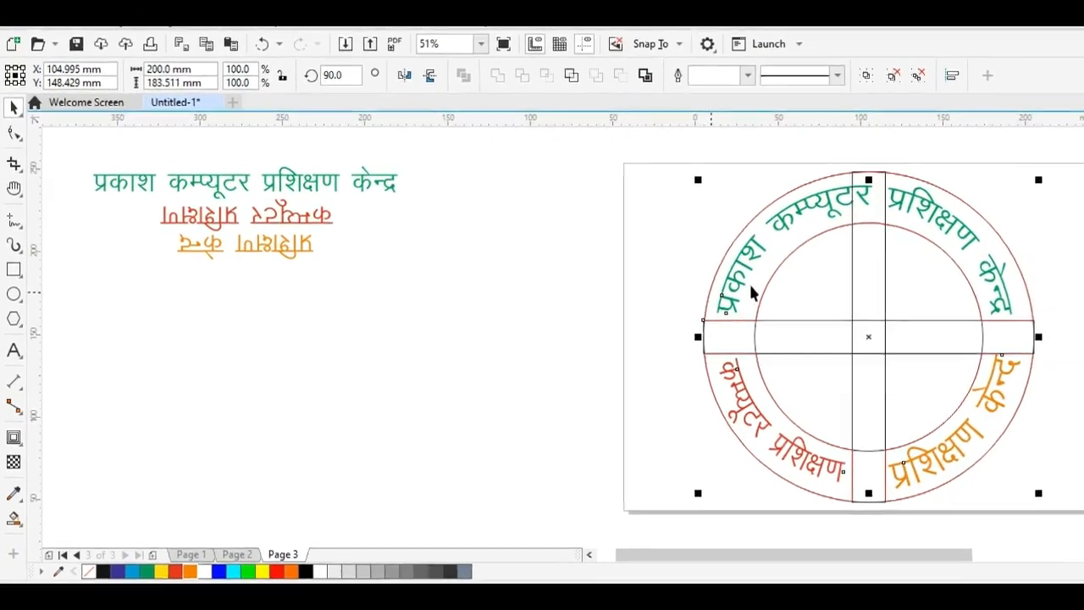
# Delete the three original straight text lines beside the page.
pyautogui.click(390, 358)
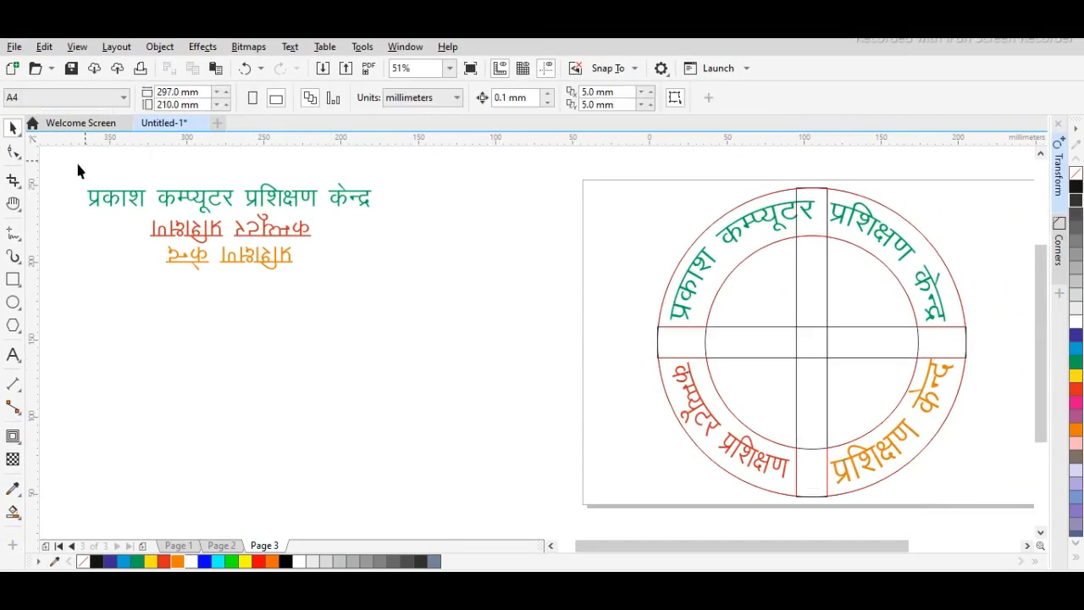
pyautogui.moveTo(444, 327); pyautogui.dragTo(444, 327)
pyautogui.press('Delete')
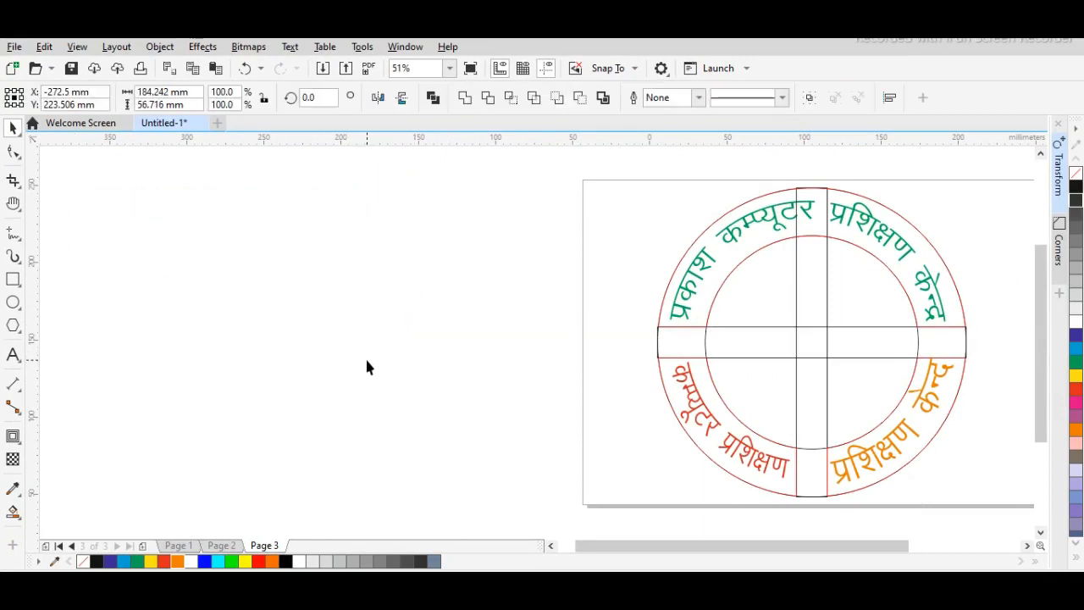
# Ungroup all objects in the group of three curved texts on the ring.
pyautogui.press('h')
pyautogui.moveTo(649, 341); pyautogui.dragTo(147, 331)
pyautogui.click(12, 127)
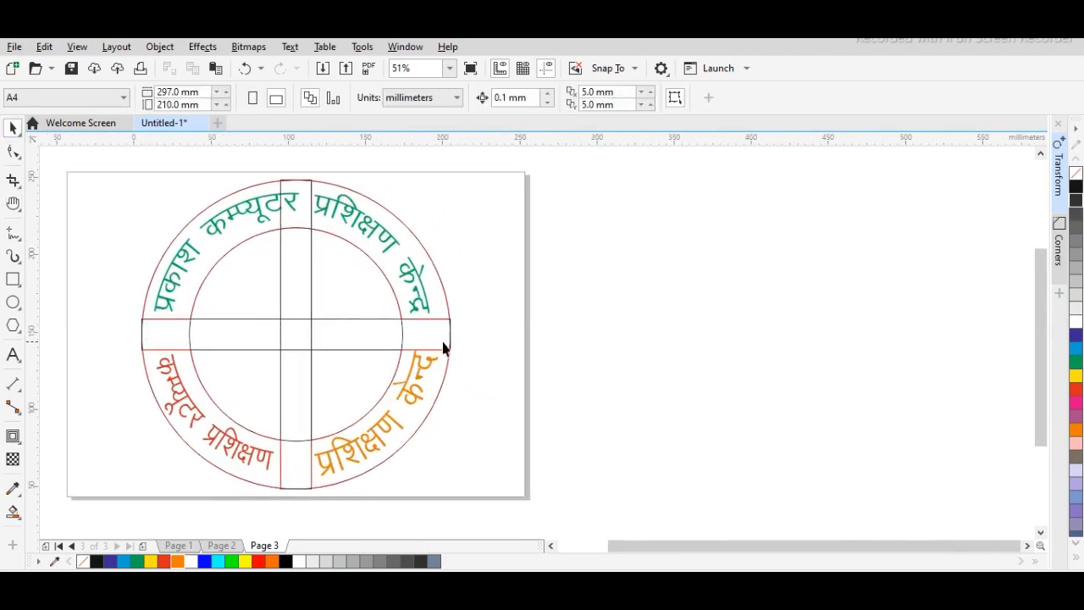
pyautogui.click(450, 337)
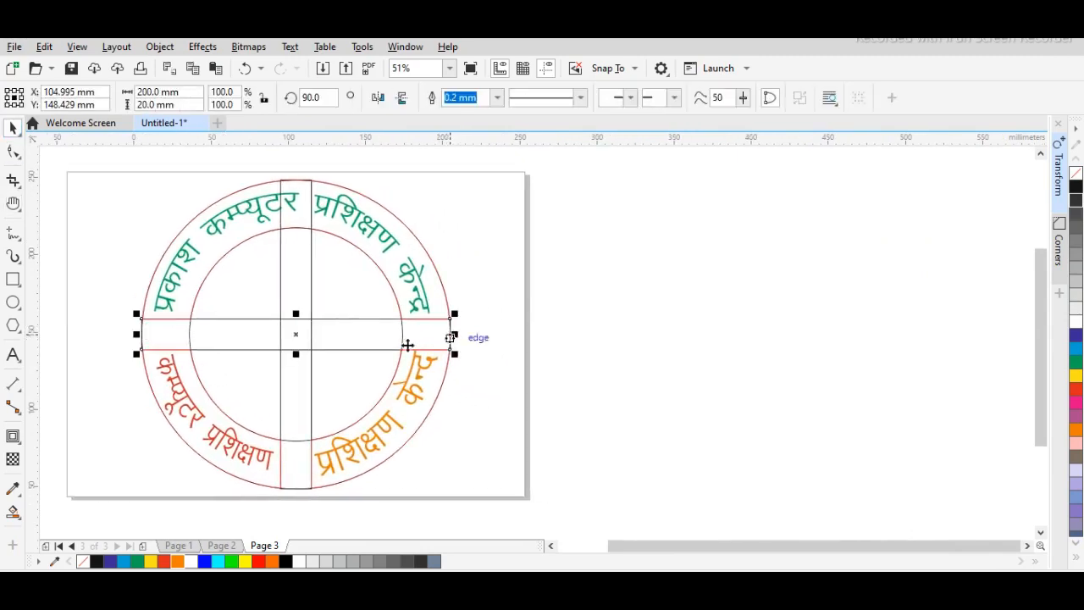
pyautogui.click(511, 379)
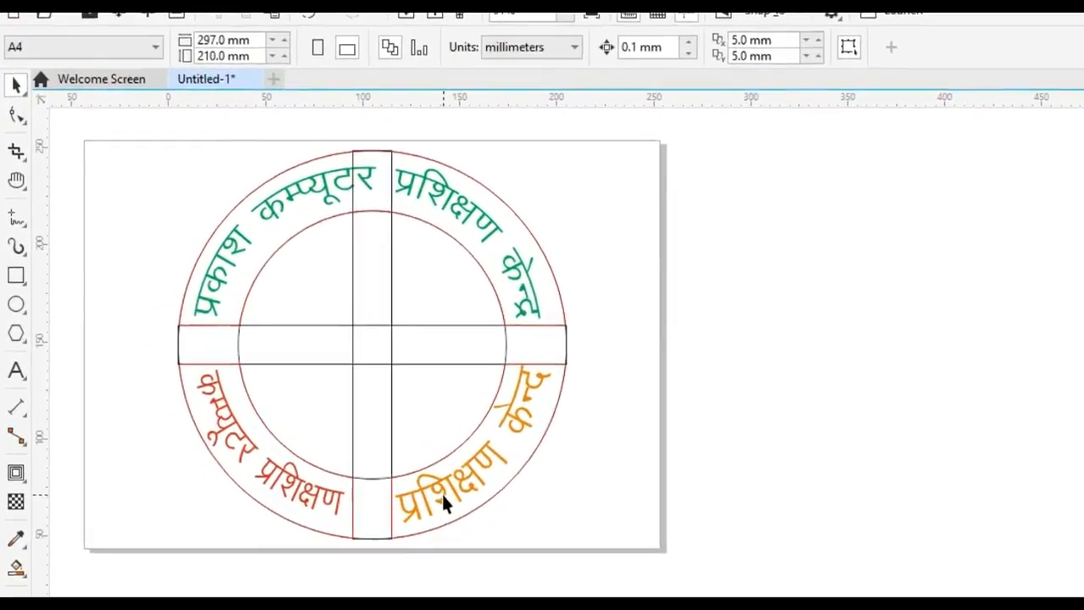
pyautogui.hotkey('ctrl', 'a')
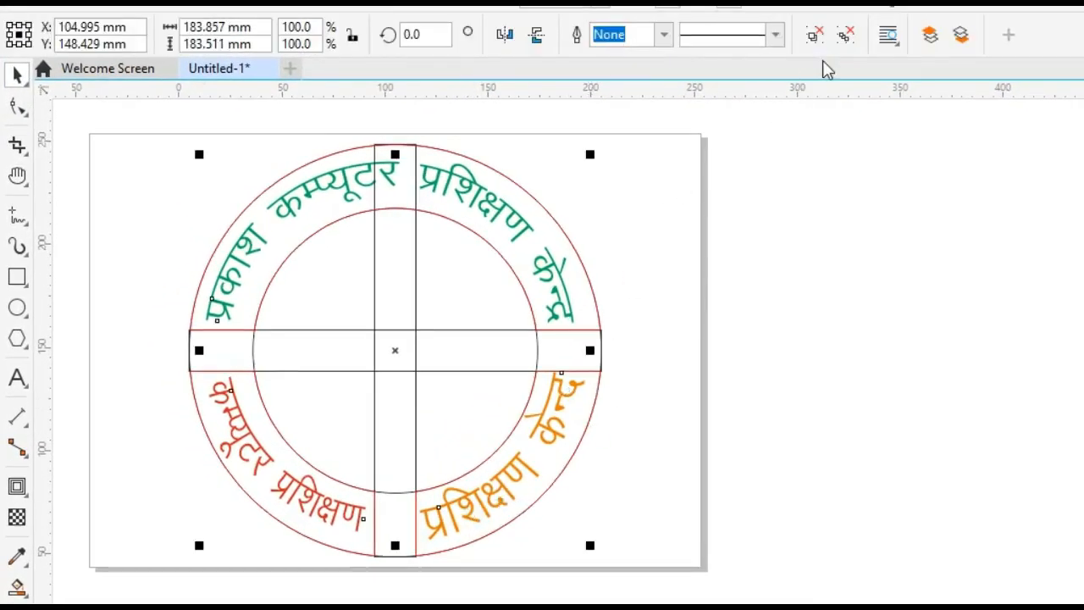
pyautogui.click(844, 46)
pyautogui.click(706, 408)
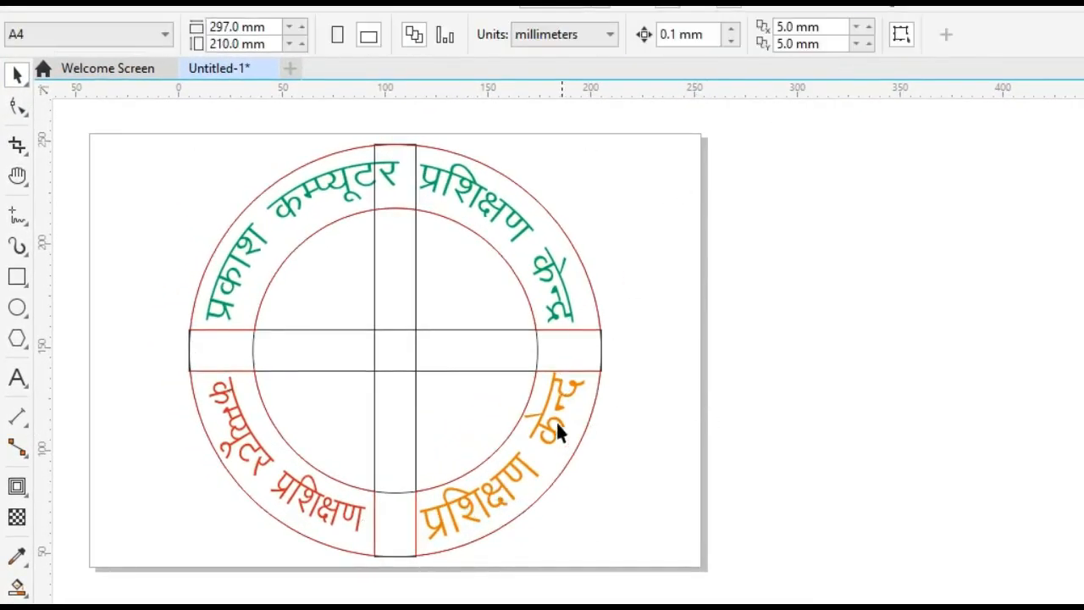
# Set the starting angle of the orange text's control arc to 103.463°.
pyautogui.click(550, 424)
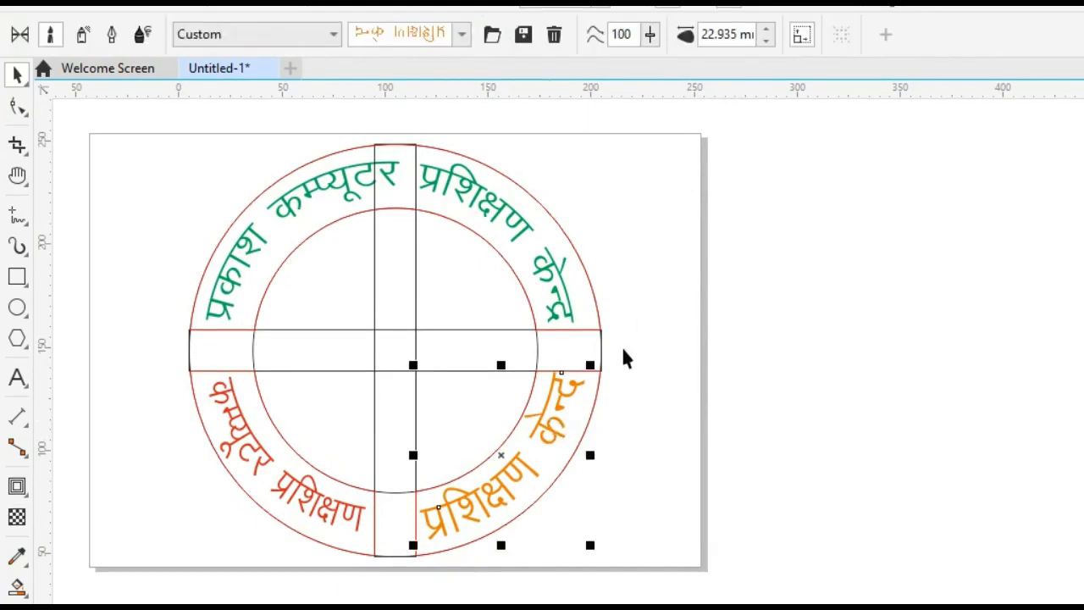
pyautogui.doubleClick(548, 424)
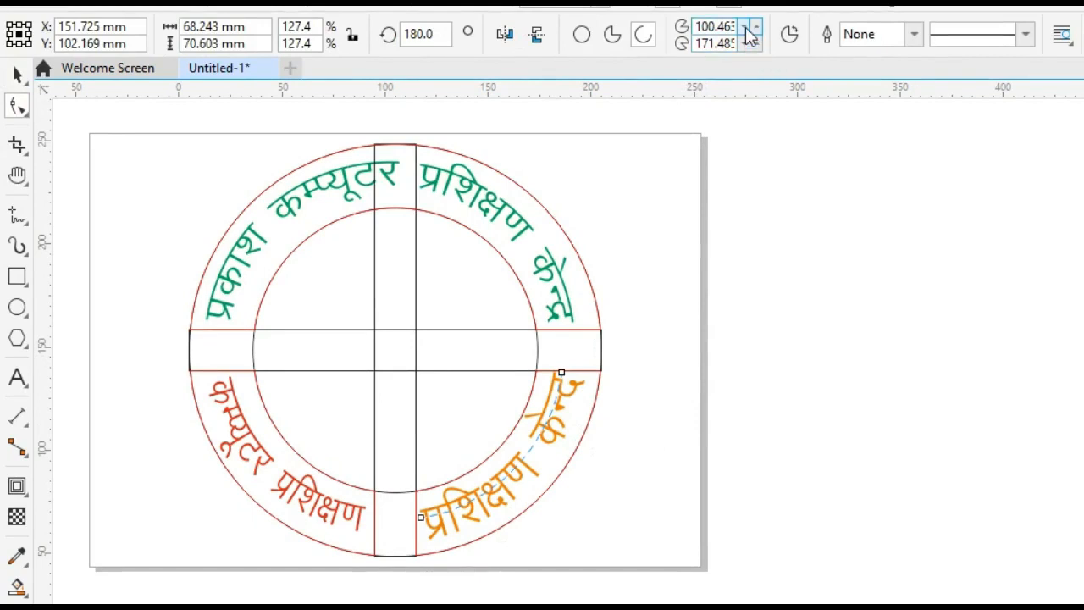
pyautogui.click(747, 34)
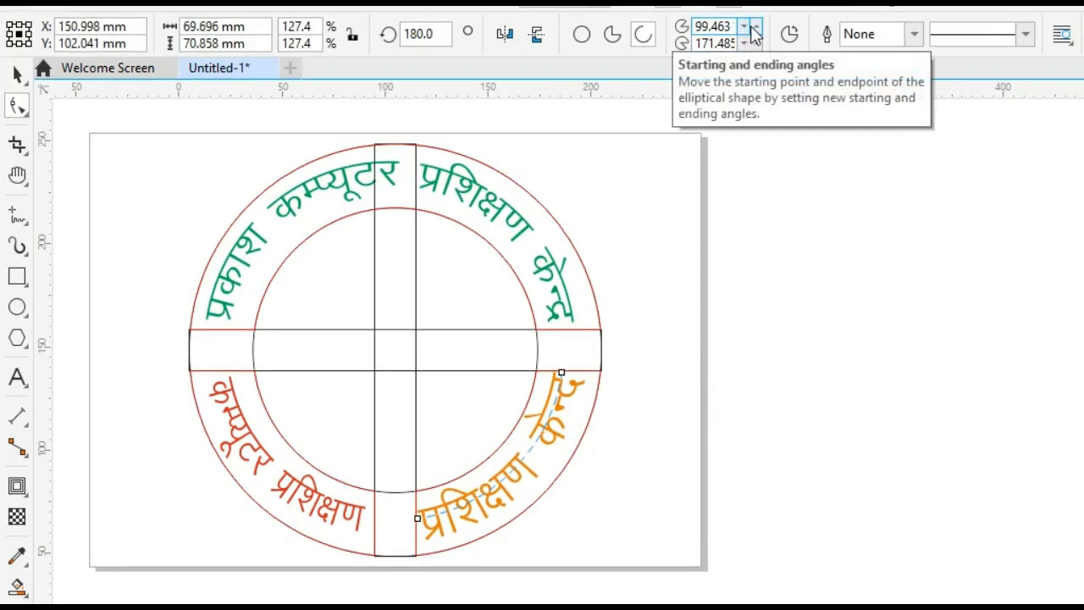
pyautogui.click(753, 27)
pyautogui.click(753, 27)
pyautogui.click(754, 27)
pyautogui.click(756, 28)
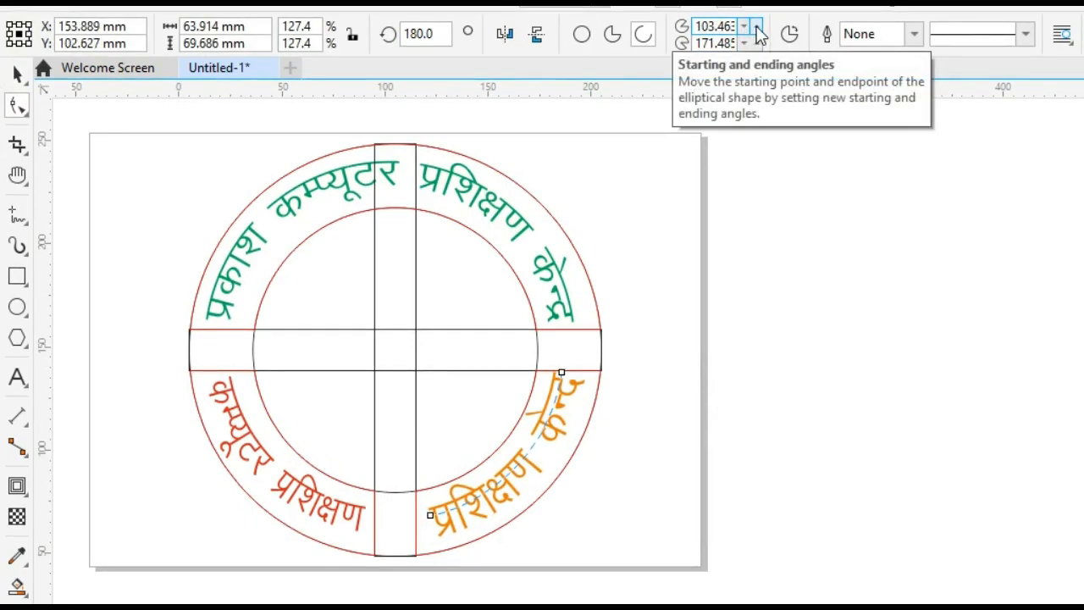
pyautogui.click(756, 26)
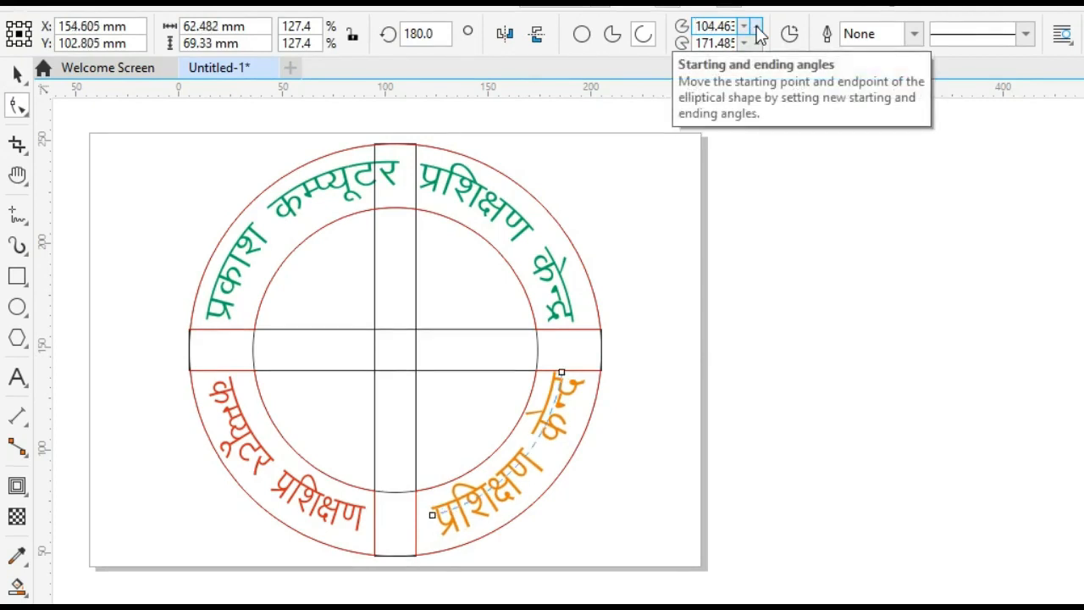
pyautogui.click(744, 27)
# Set the ending angle of the orange text's control arc to 167.485°.
pyautogui.click(743, 43)
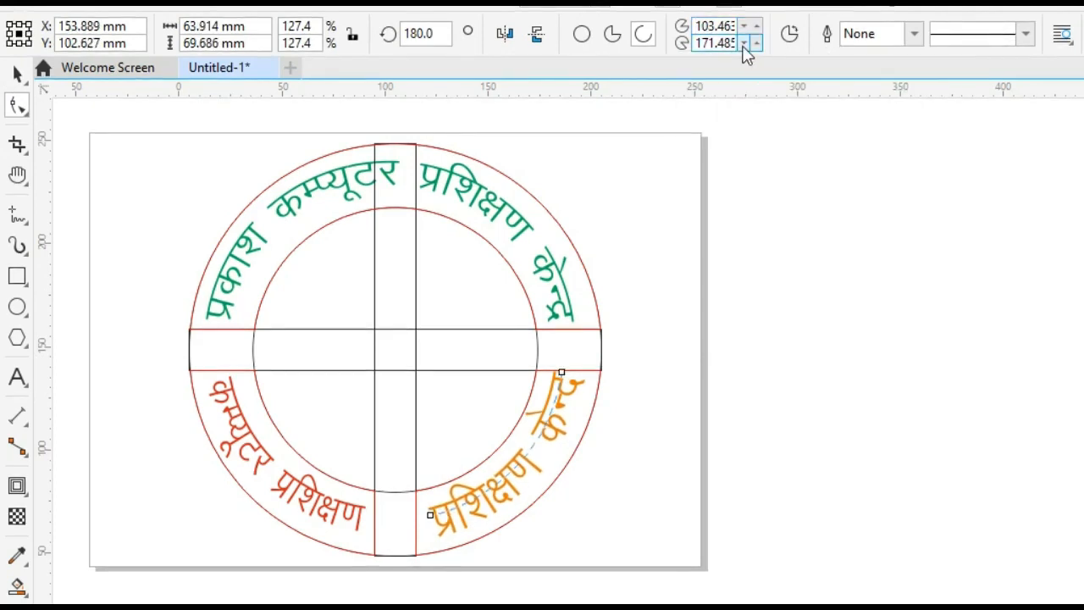
pyautogui.click(743, 43)
pyautogui.click(743, 43)
pyautogui.click(743, 43)
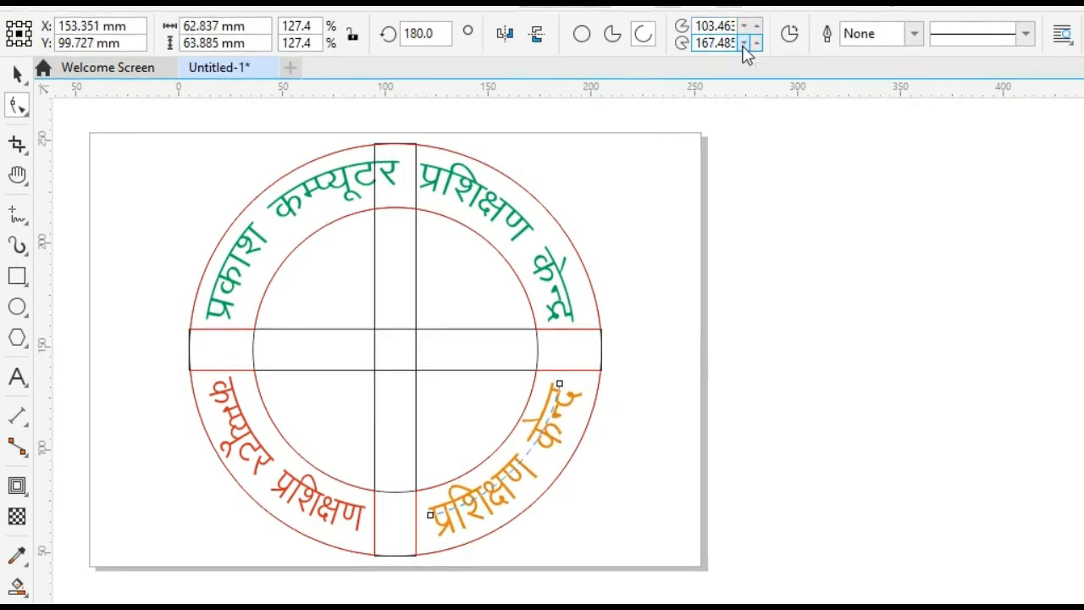
pyautogui.click(742, 45)
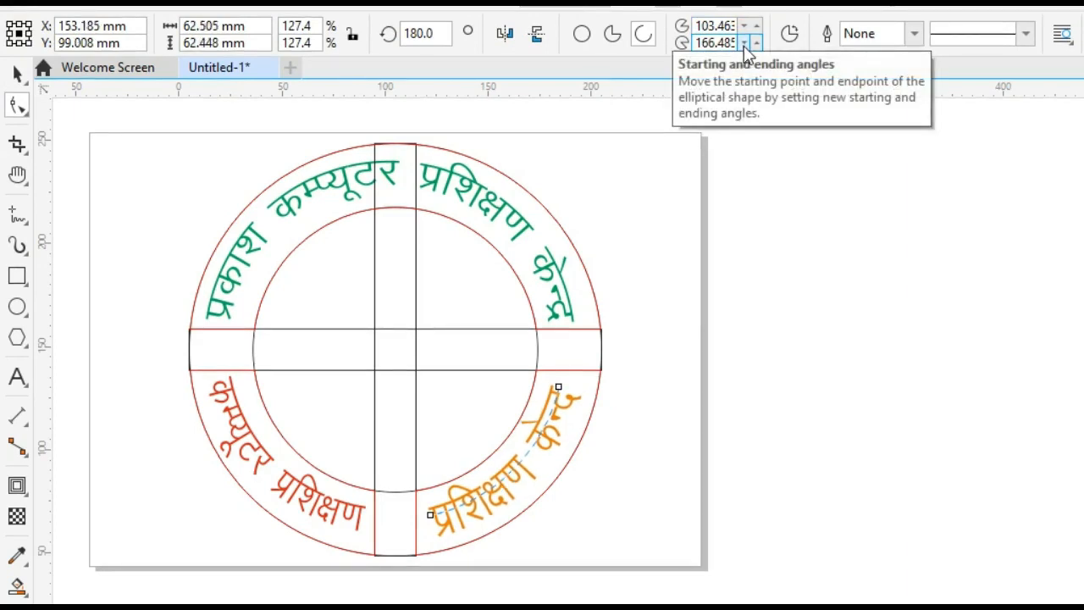
pyautogui.click(755, 43)
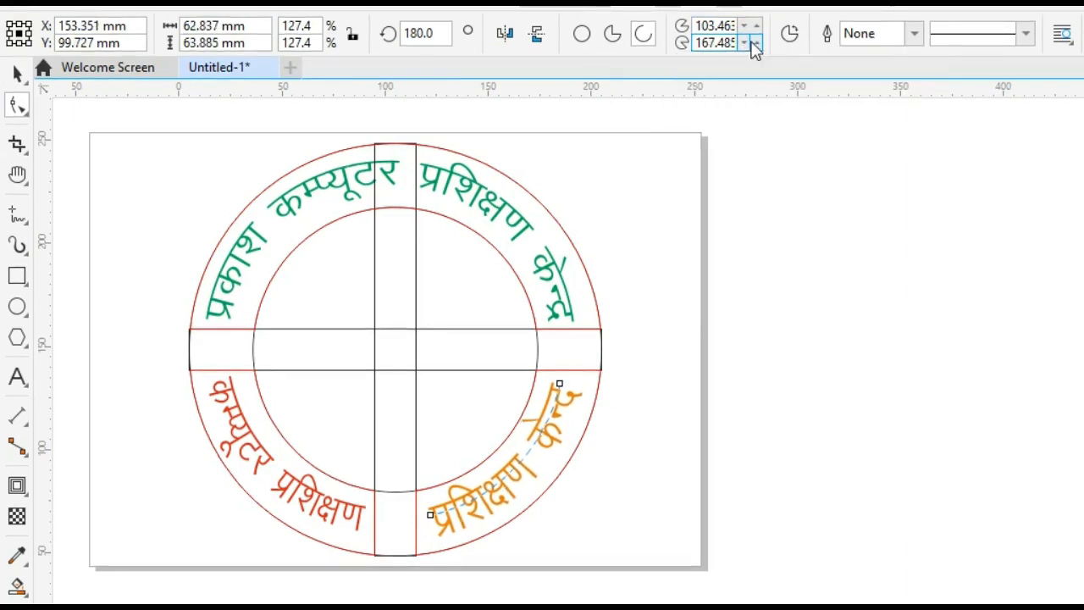
pyautogui.click(289, 484)
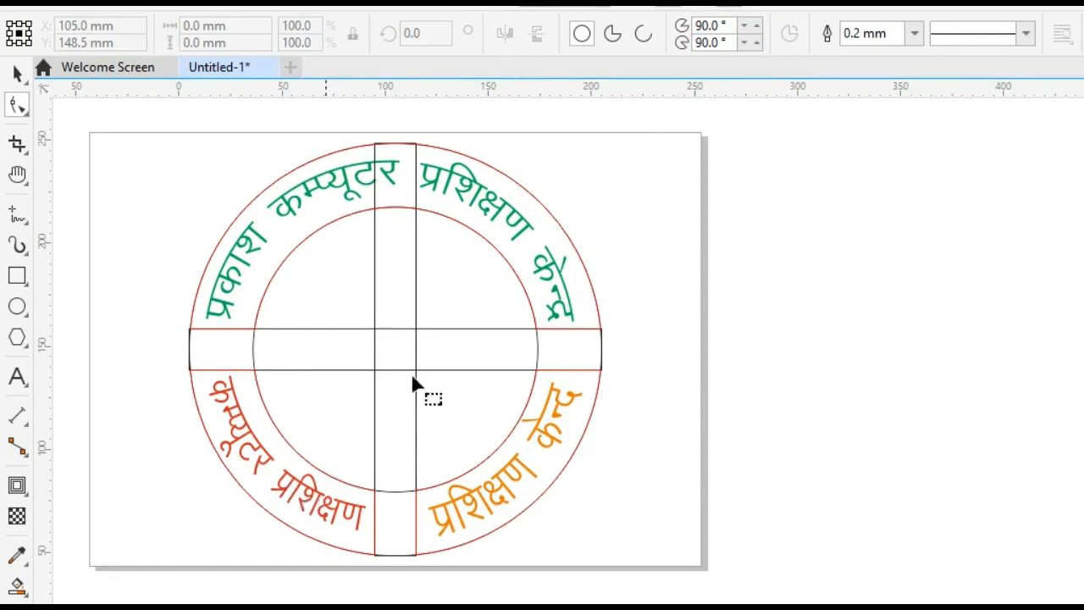
pyautogui.click(743, 45)
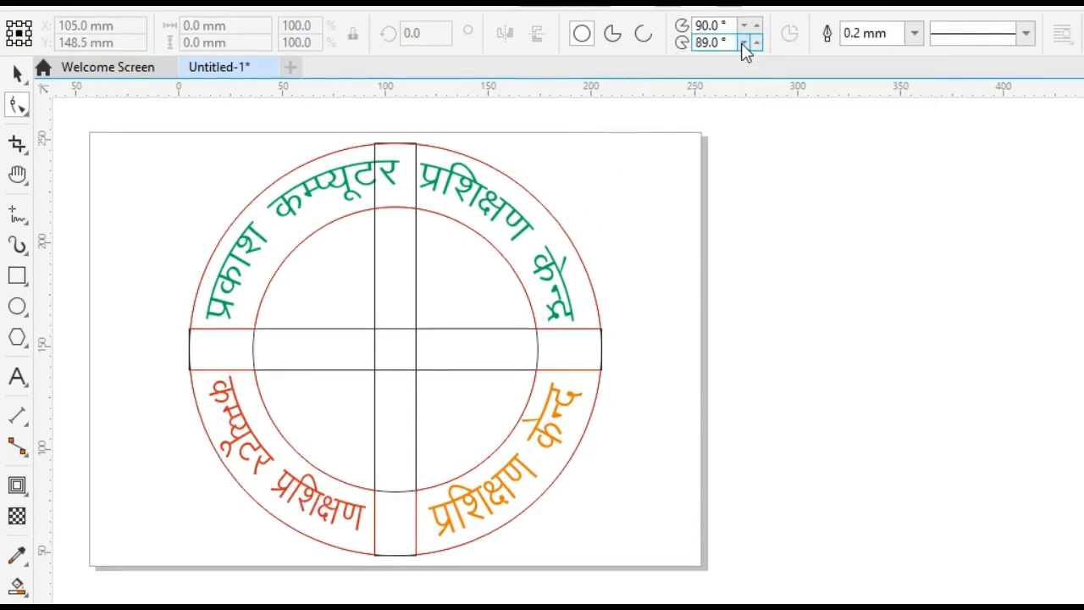
pyautogui.click(27, 78)
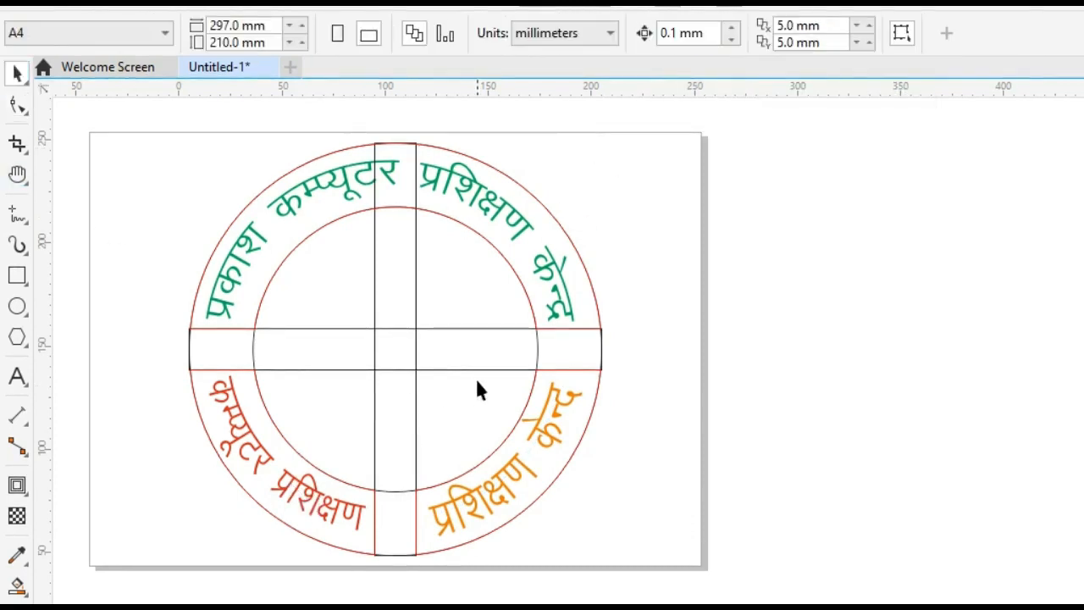
# Set the red text's control arc to a starting angle of 103.463° and an ending angle of 168.485°.
pyautogui.click(307, 494)
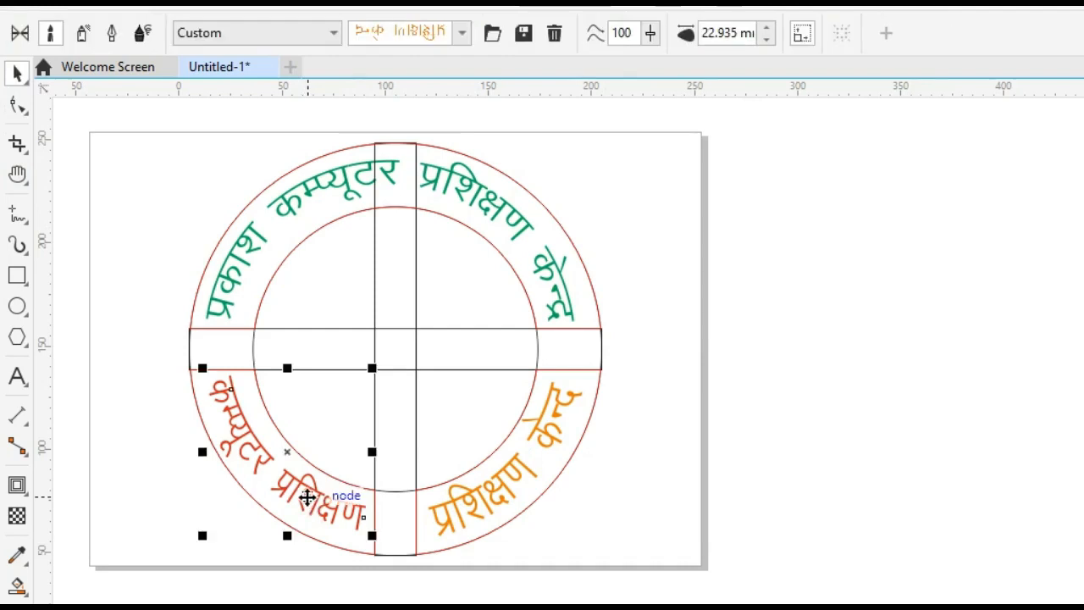
pyautogui.doubleClick(306, 496)
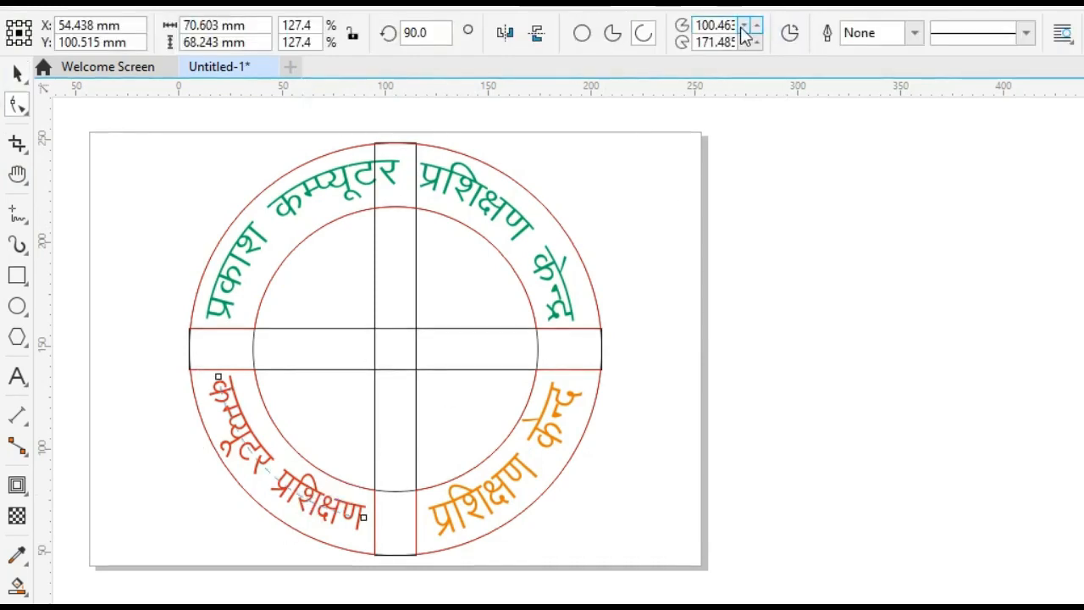
pyautogui.click(742, 25)
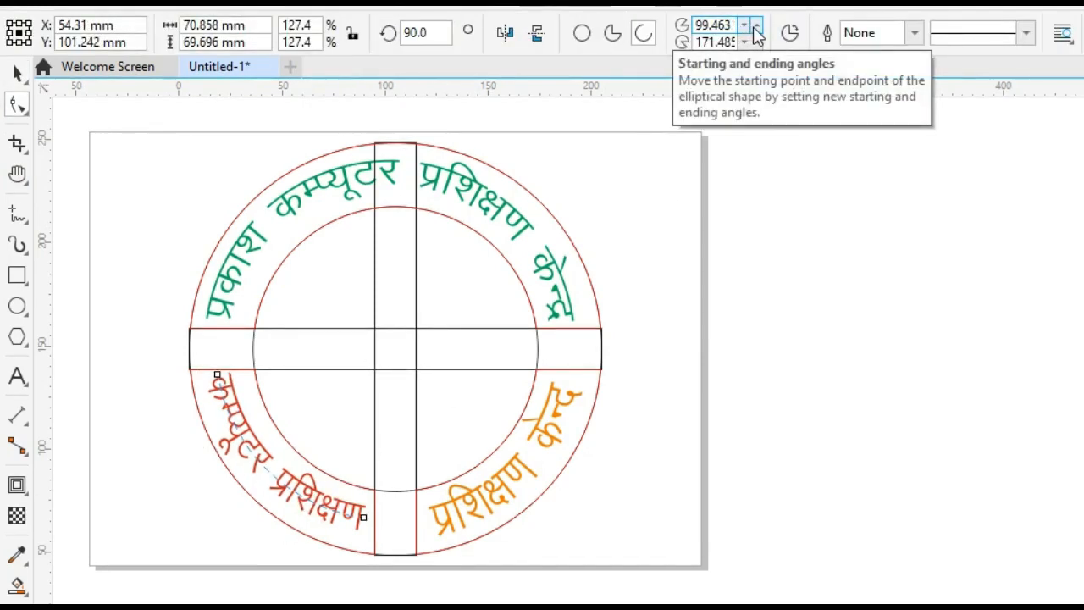
pyautogui.click(755, 29)
pyautogui.click(755, 29)
pyautogui.click(755, 29)
pyautogui.click(755, 29)
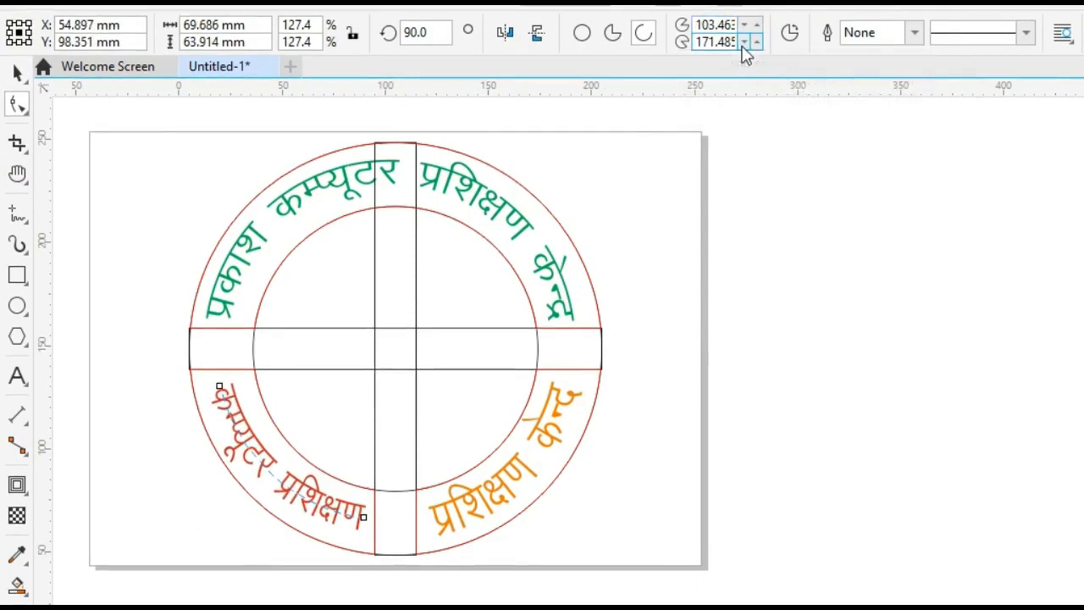
pyautogui.click(744, 42)
pyautogui.click(744, 43)
pyautogui.click(744, 42)
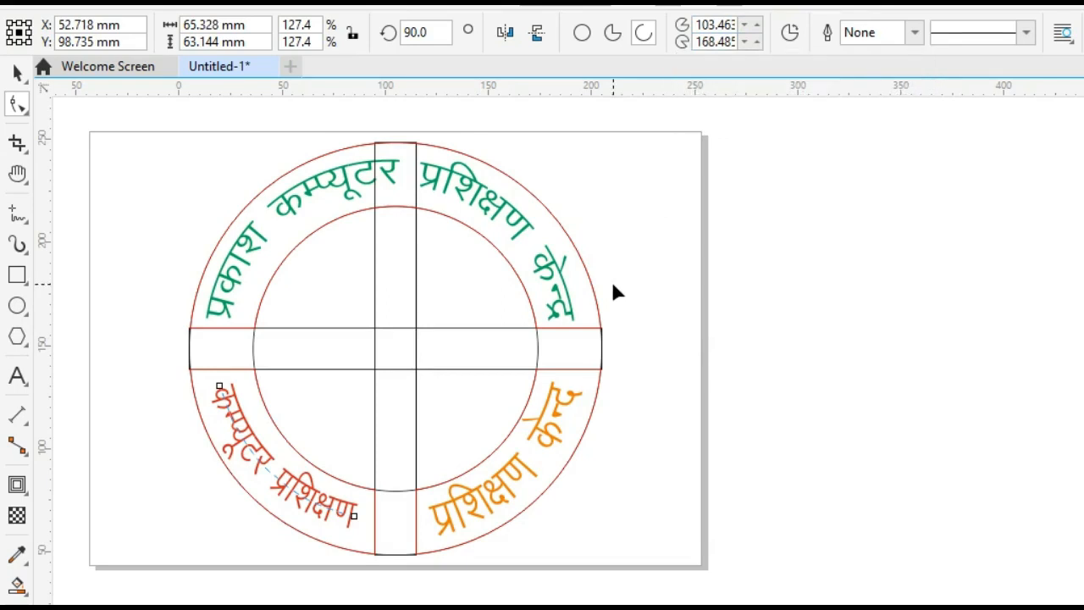
pyautogui.click(17, 73)
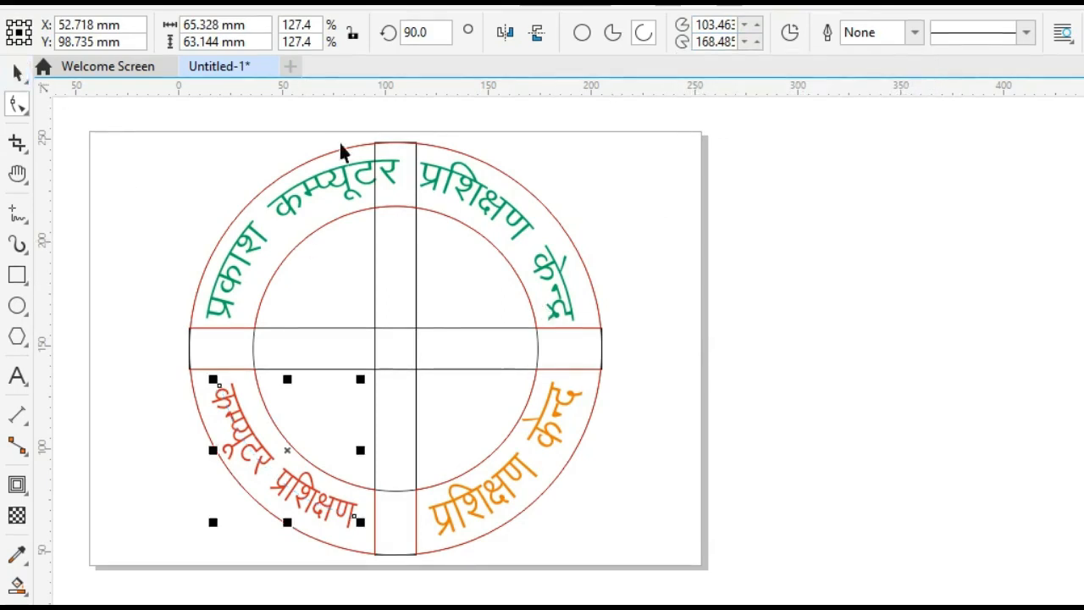
# Set the green text's arc to a starting angle of 9.738° and an ending angle of 169.485°.
pyautogui.click(500, 210)
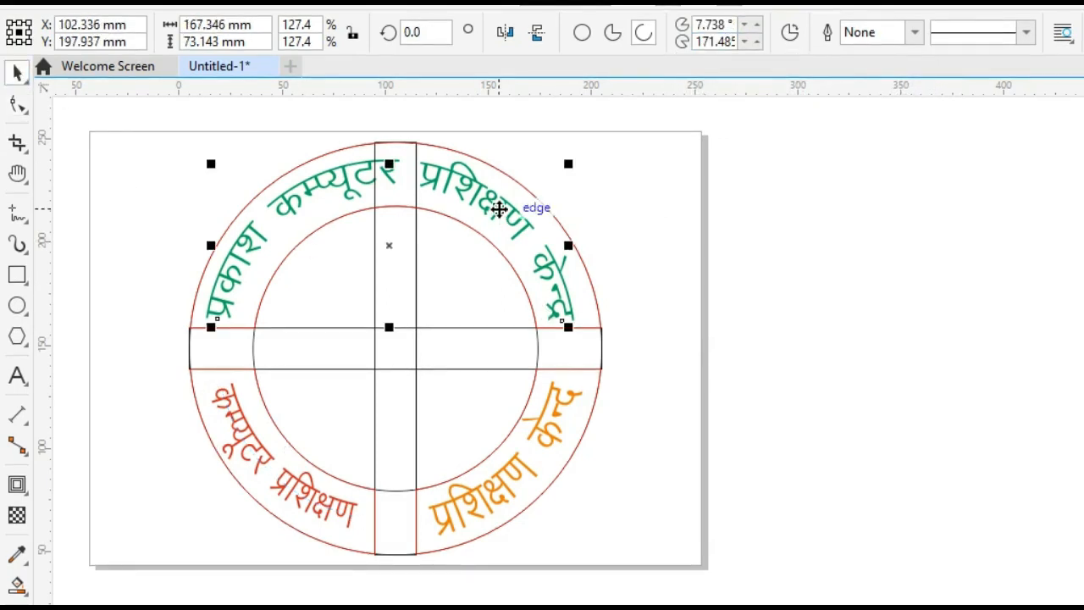
pyautogui.click(745, 25)
pyautogui.click(756, 25)
pyautogui.click(756, 25)
pyautogui.click(757, 25)
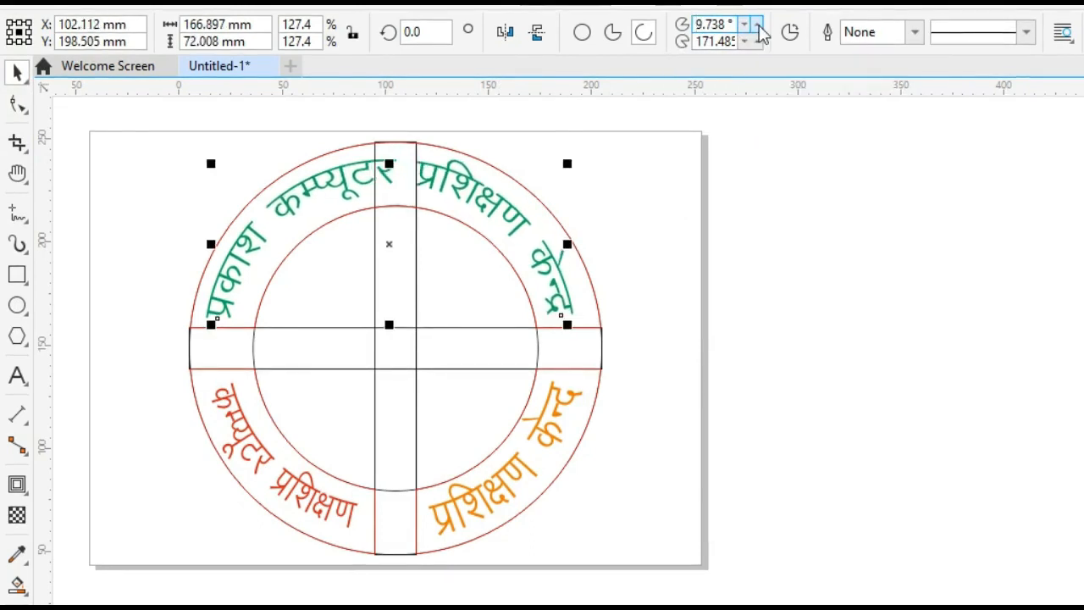
pyautogui.click(743, 43)
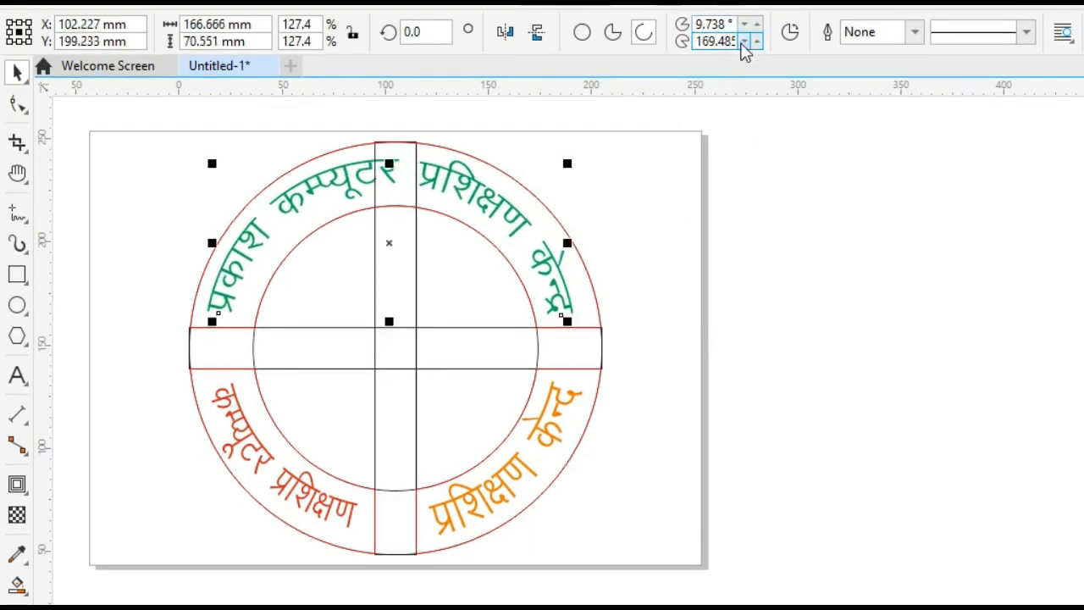
pyautogui.click(743, 42)
pyautogui.click(744, 42)
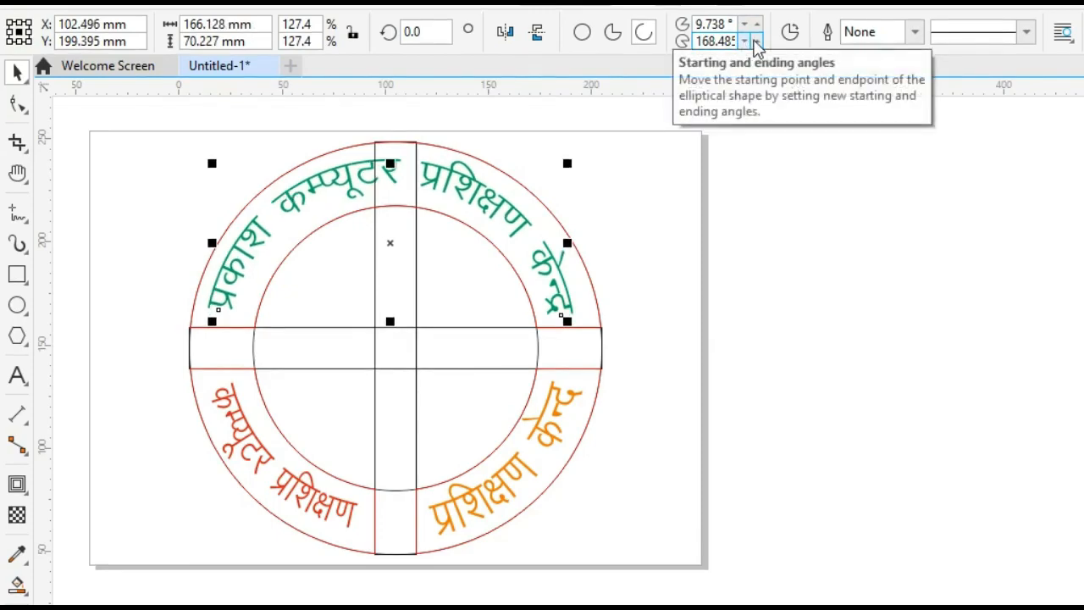
pyautogui.click(756, 42)
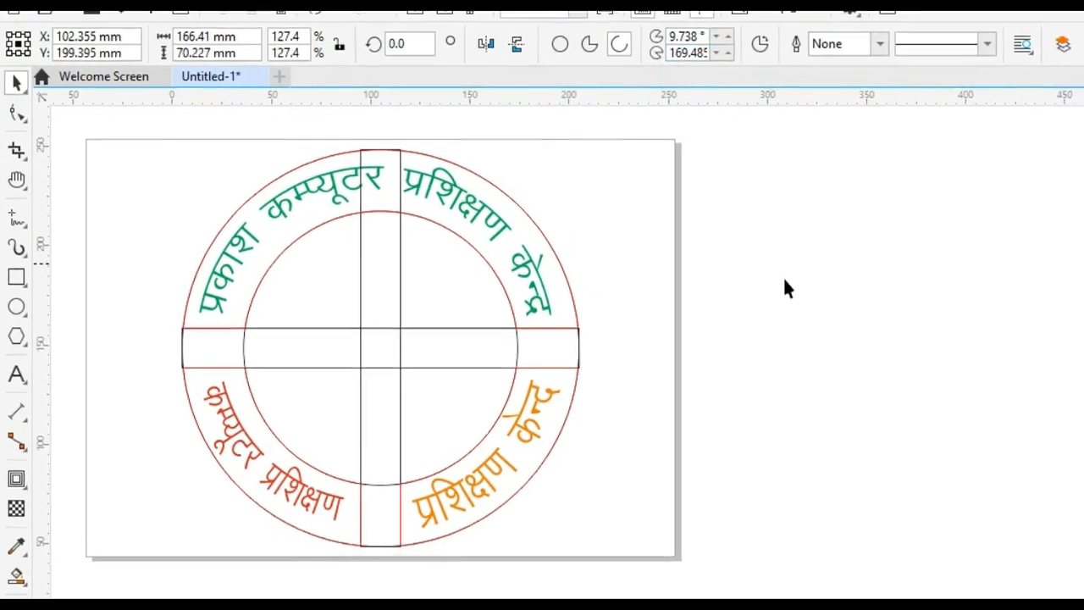
pyautogui.click(784, 280)
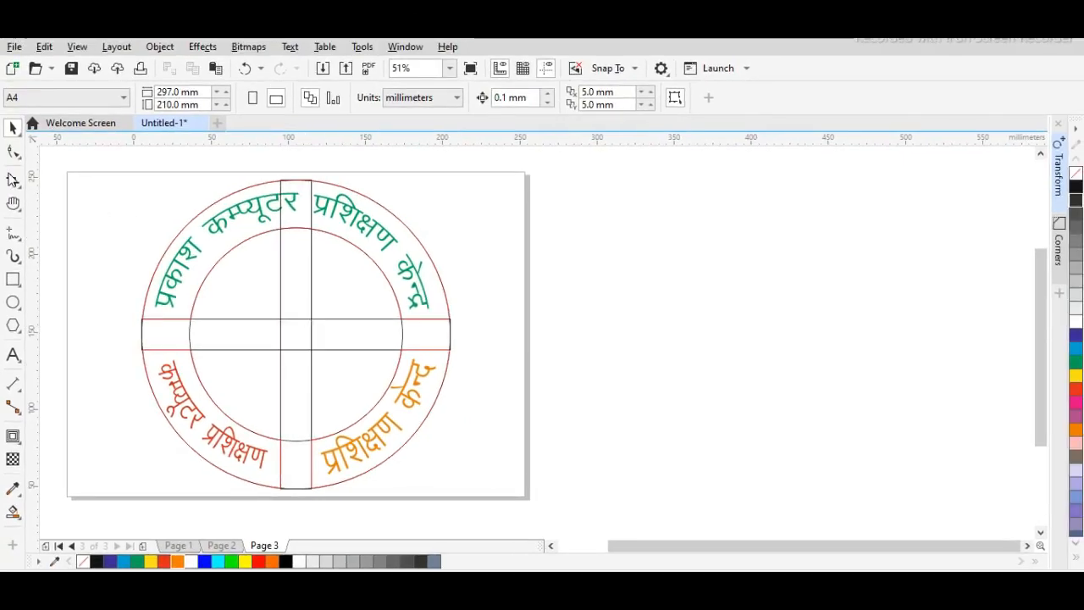
# Delete the horizontal and vertical construction bars crossing the ring.
pyautogui.click(450, 327)
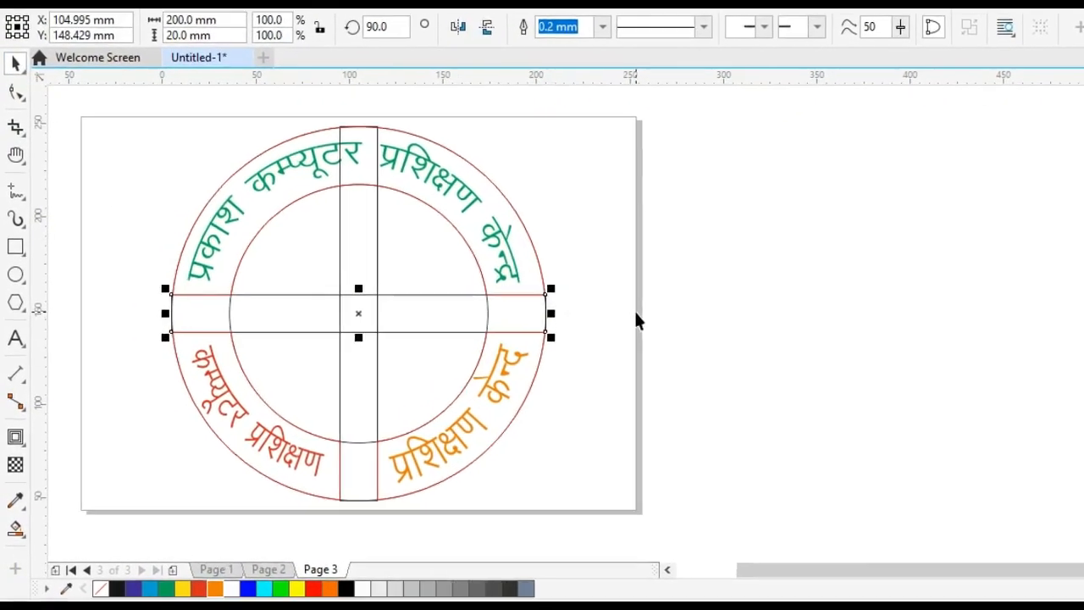
pyautogui.press('Delete')
pyautogui.click(378, 309)
pyautogui.press('Delete')
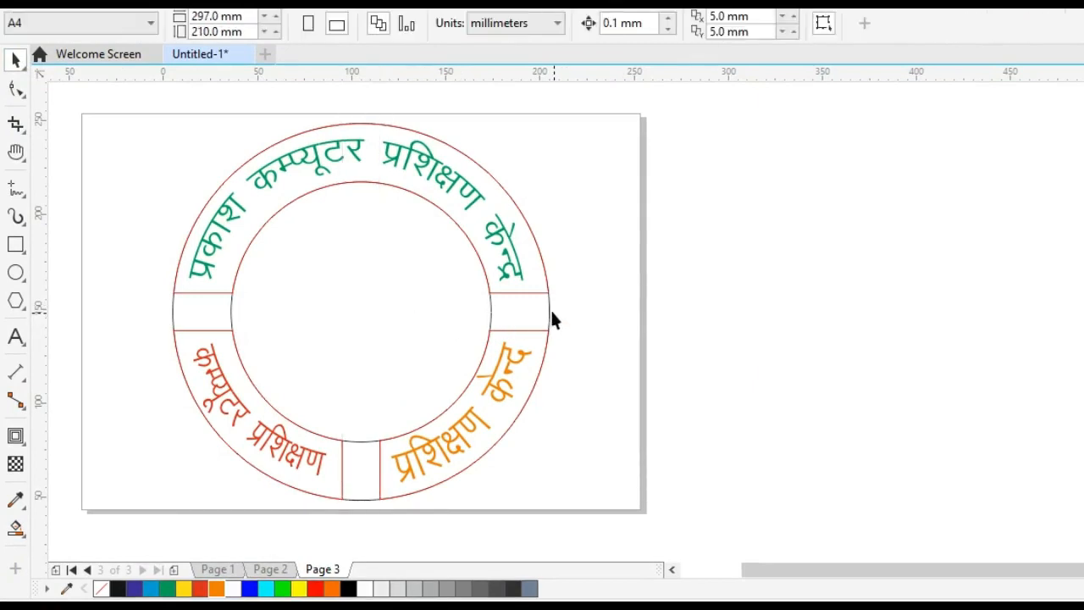
# Delete the outer and inner construction circles, keeping the three separate ring segments.
pyautogui.click(549, 312)
pyautogui.press('Delete')
pyautogui.click(491, 307)
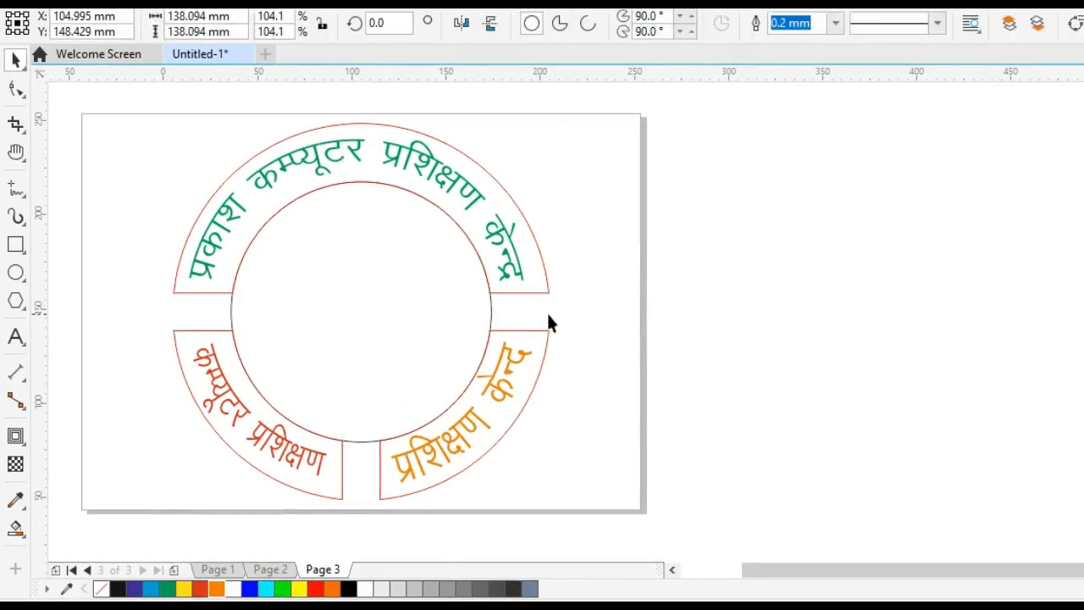
pyautogui.press('Delete')
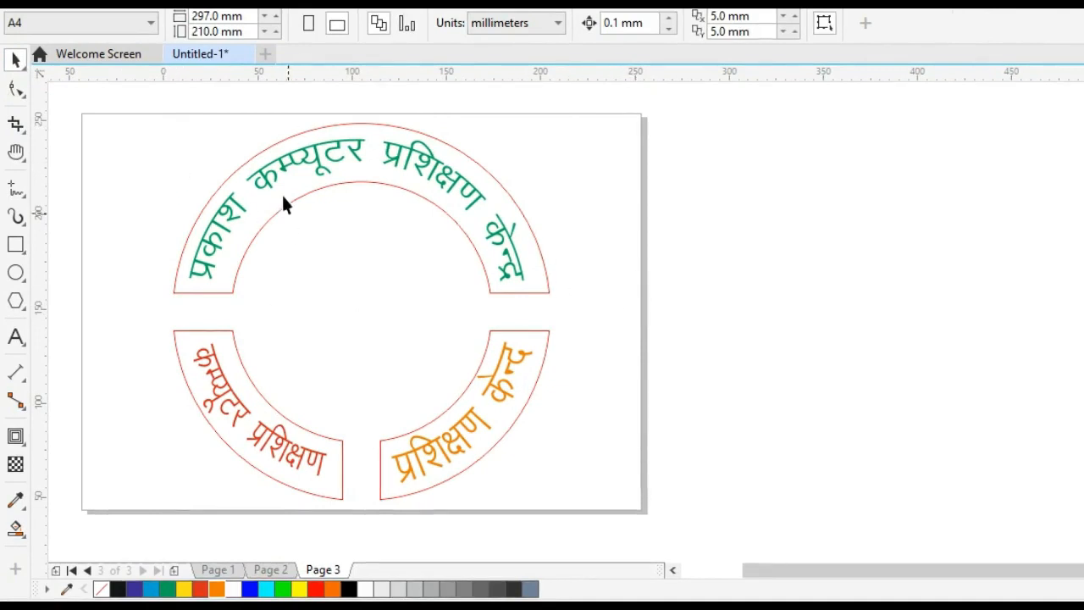
# Set the outline width of the upper ring segment to 4.0 mm.
pyautogui.click(536, 288)
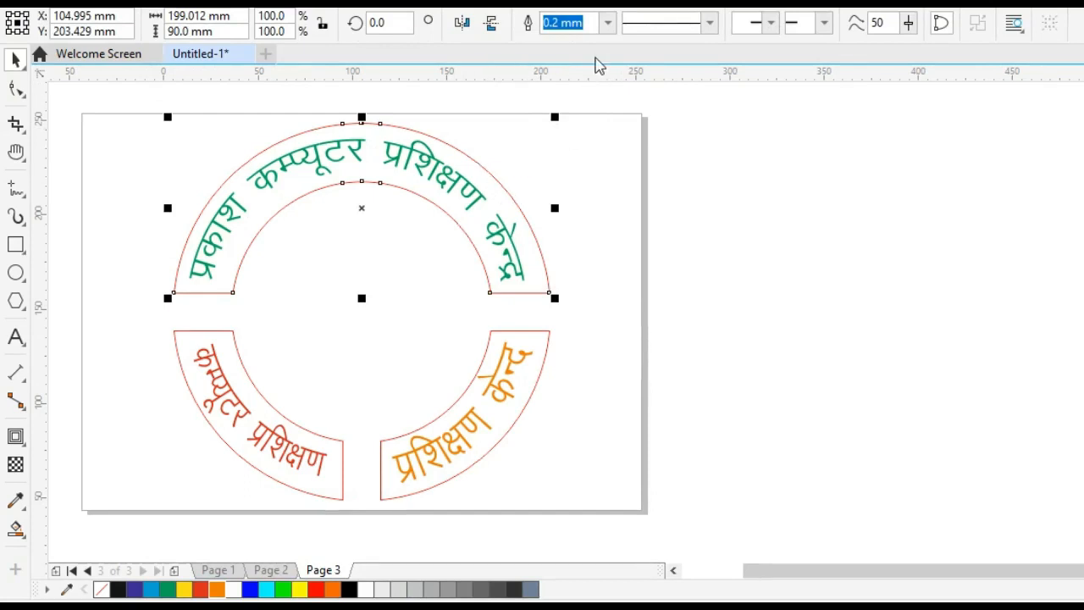
pyautogui.click(608, 23)
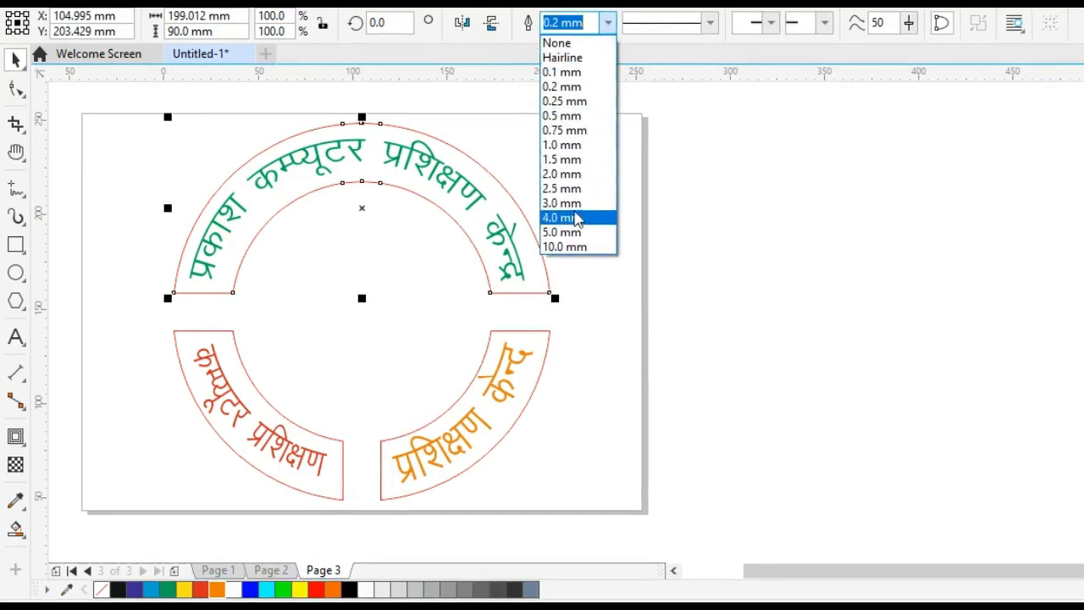
pyautogui.click(577, 217)
pyautogui.click(583, 303)
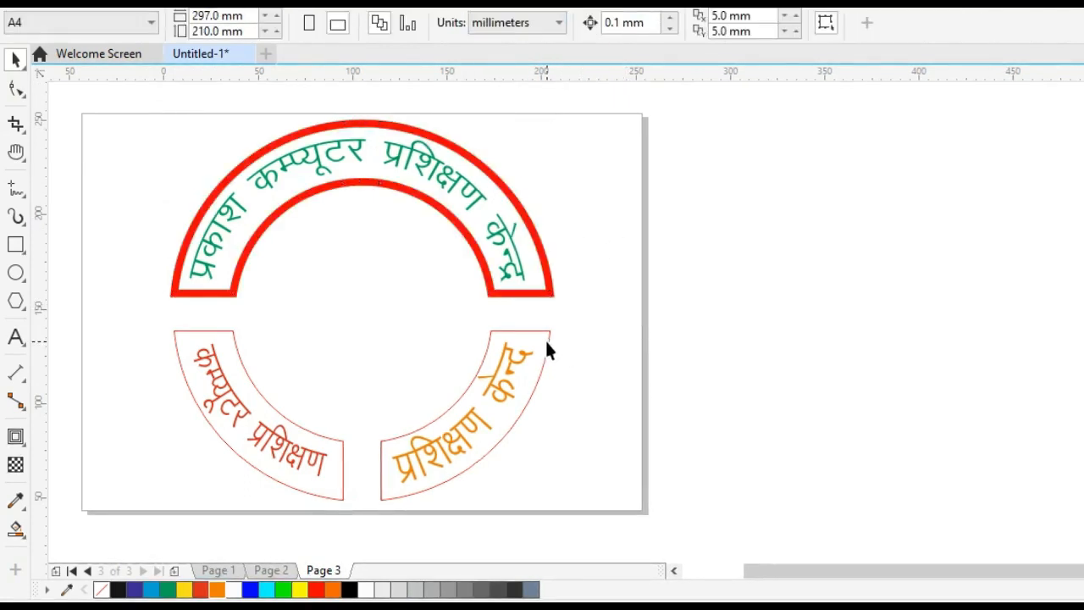
# Set the outline width of both lower ring segments to 4.0 mm.
pyautogui.click(547, 347)
pyautogui.keyDown('shift'); pyautogui.click(331, 491); pyautogui.keyUp('shift')
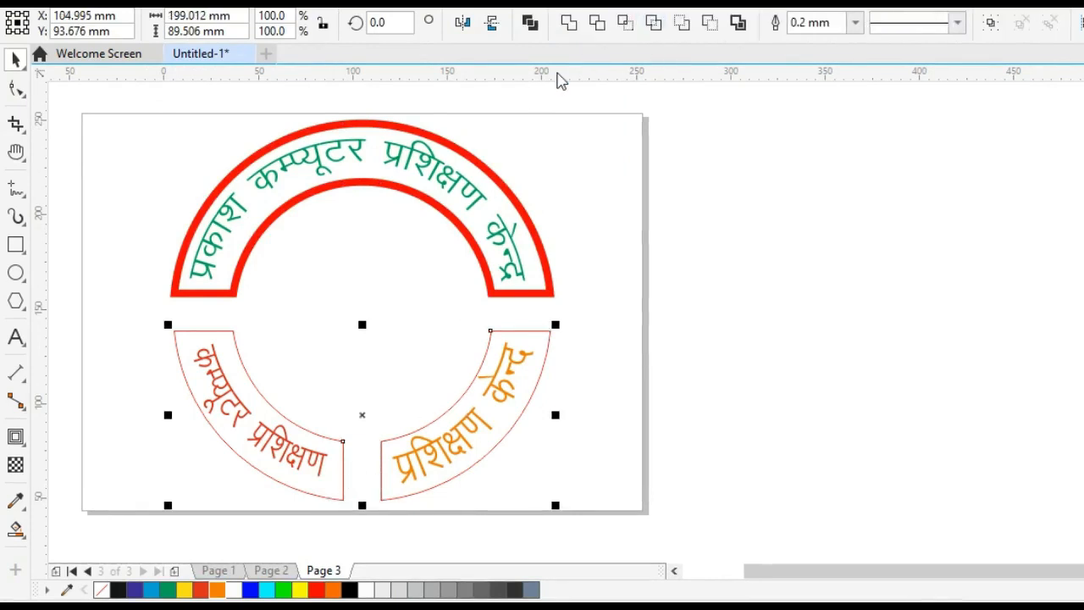
pyautogui.click(854, 24)
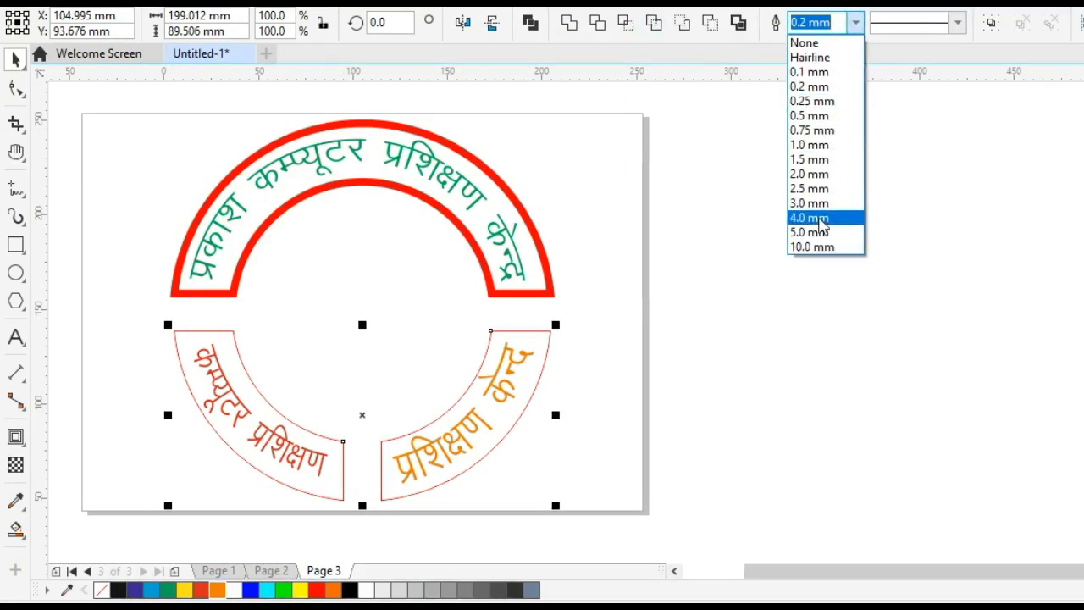
pyautogui.click(809, 218)
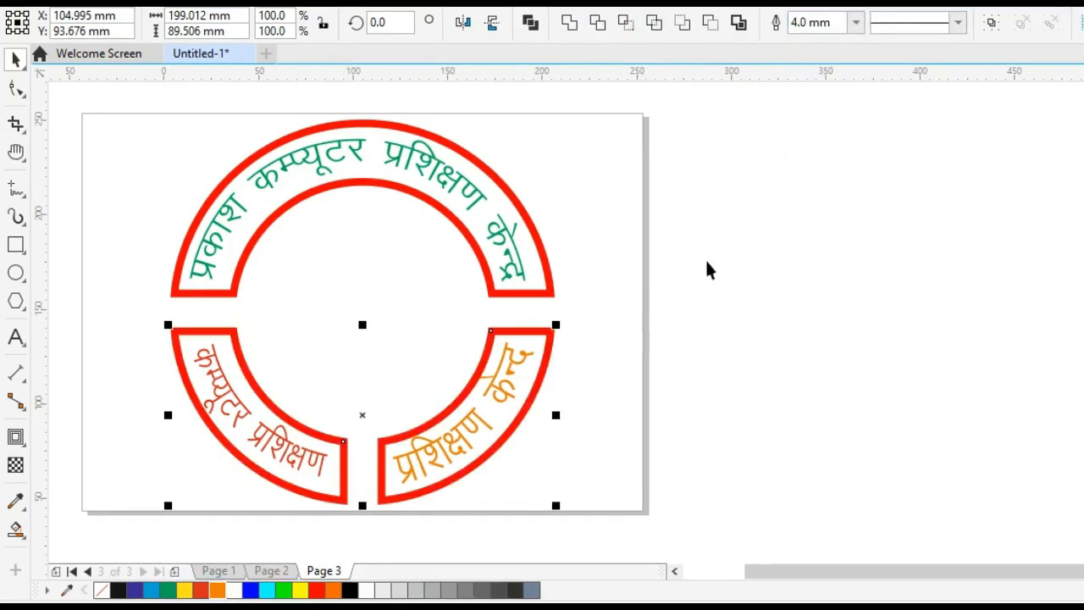
pyautogui.click(472, 304)
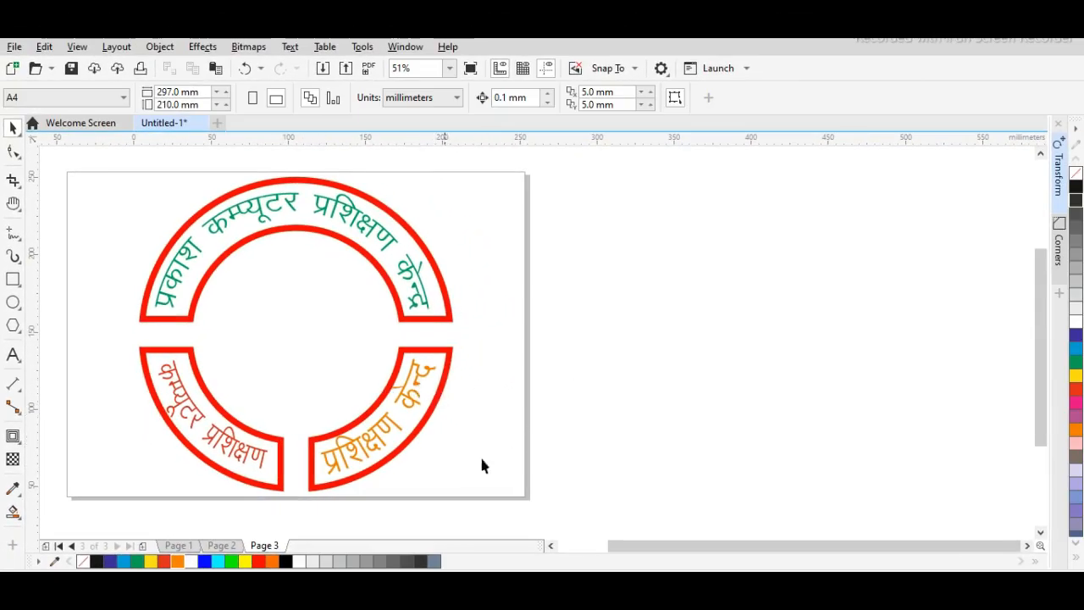
# Copy the circular computer picture from Page 2 and paste it into the centre of the ring on Page 3.
pyautogui.click(221, 546)
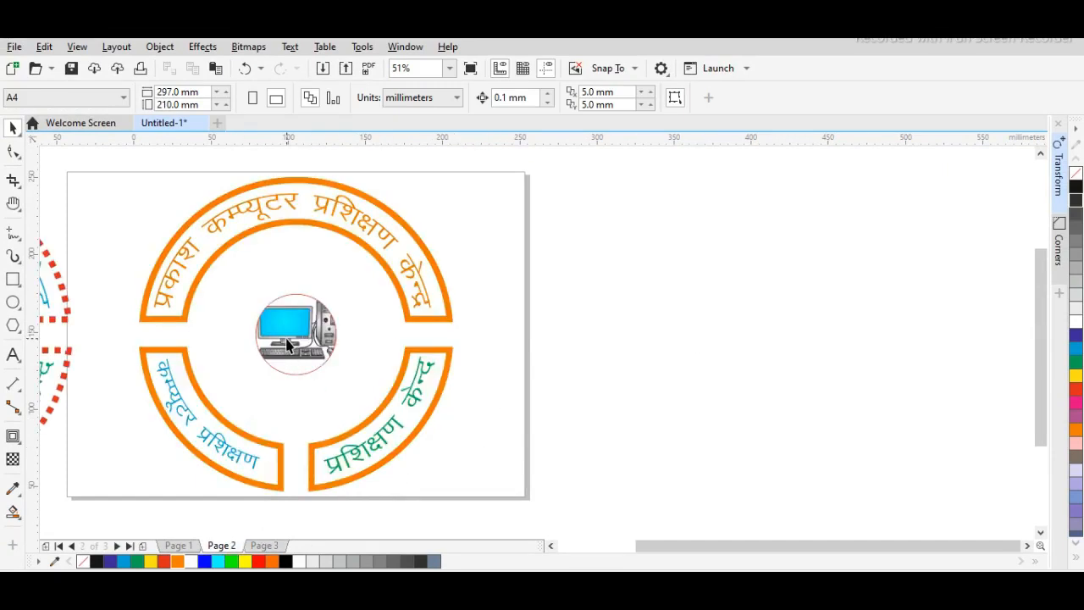
pyautogui.click(286, 343)
pyautogui.rightClick(305, 343)
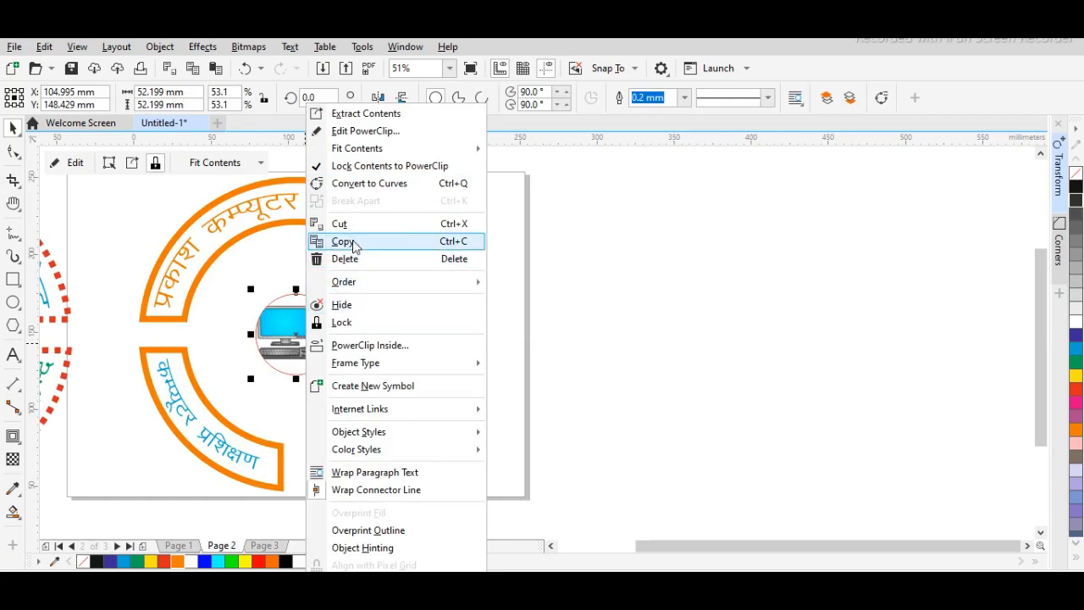
pyautogui.click(342, 241)
pyautogui.click(264, 545)
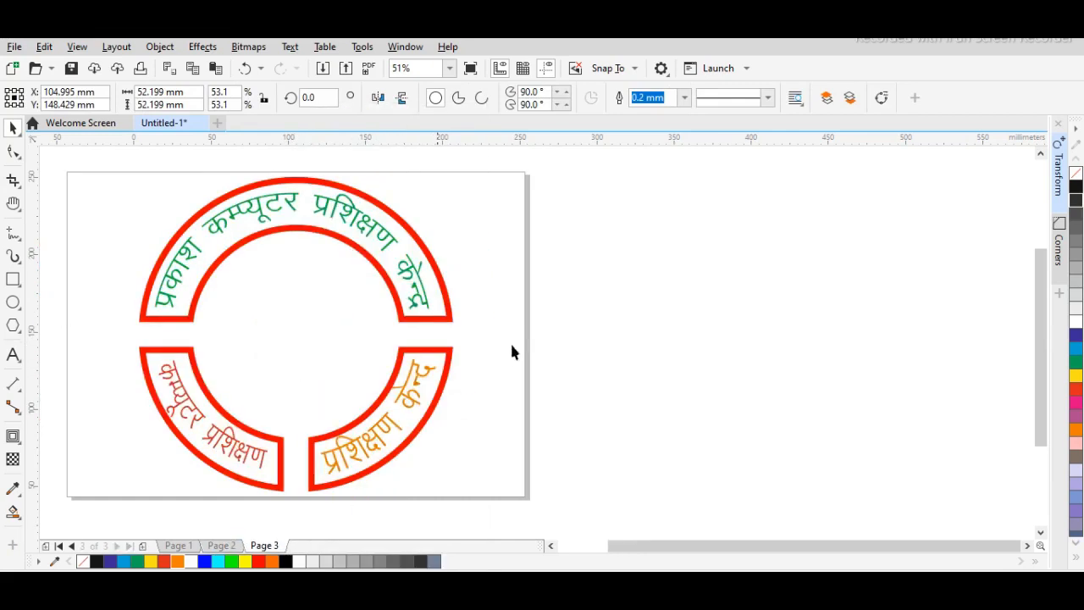
pyautogui.rightClick(605, 306)
pyautogui.click(645, 430)
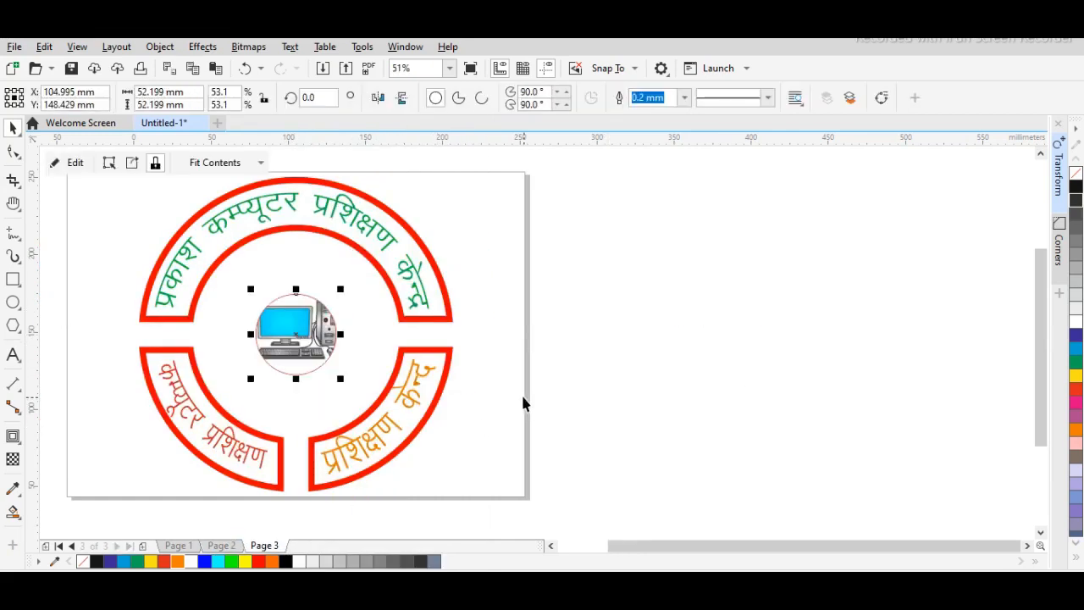
pyautogui.click(537, 422)
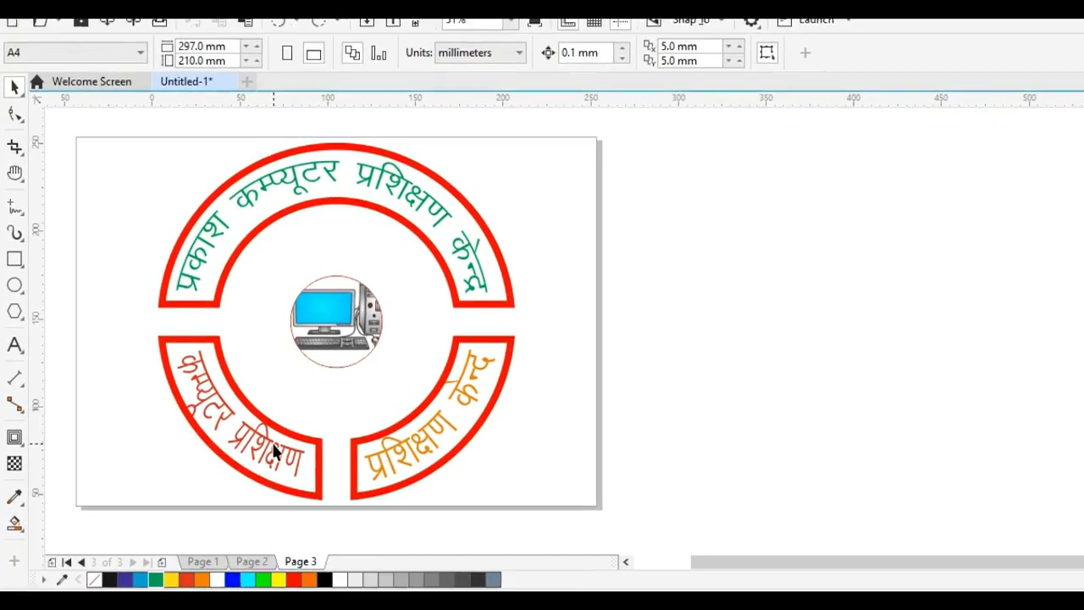
# Set the artistic media stroke width of the red text in the lower-left segment to 18 mm.
pyautogui.click(288, 458)
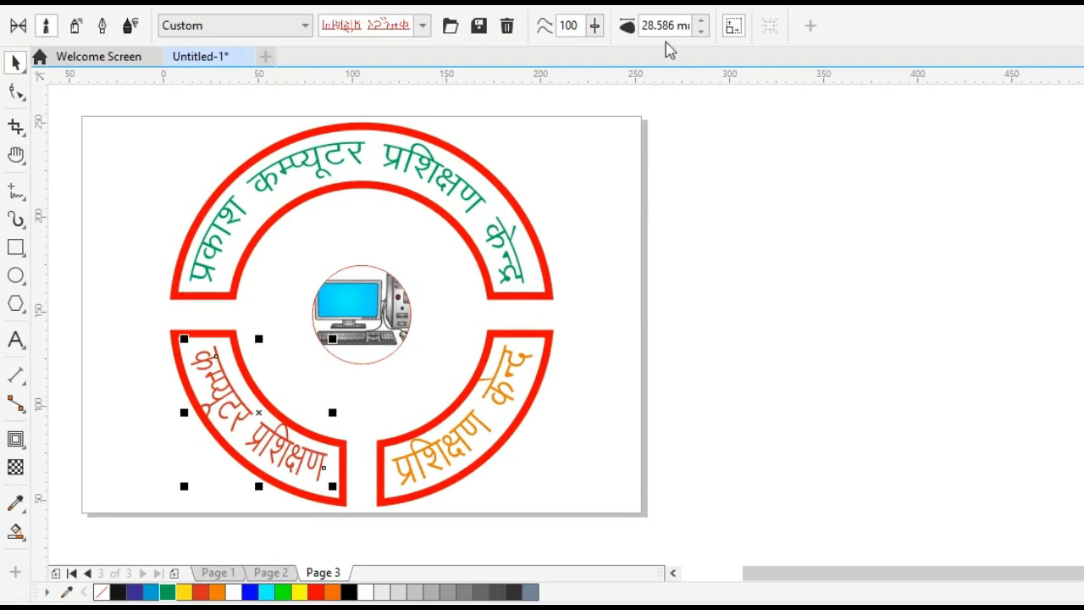
pyautogui.click(674, 26)
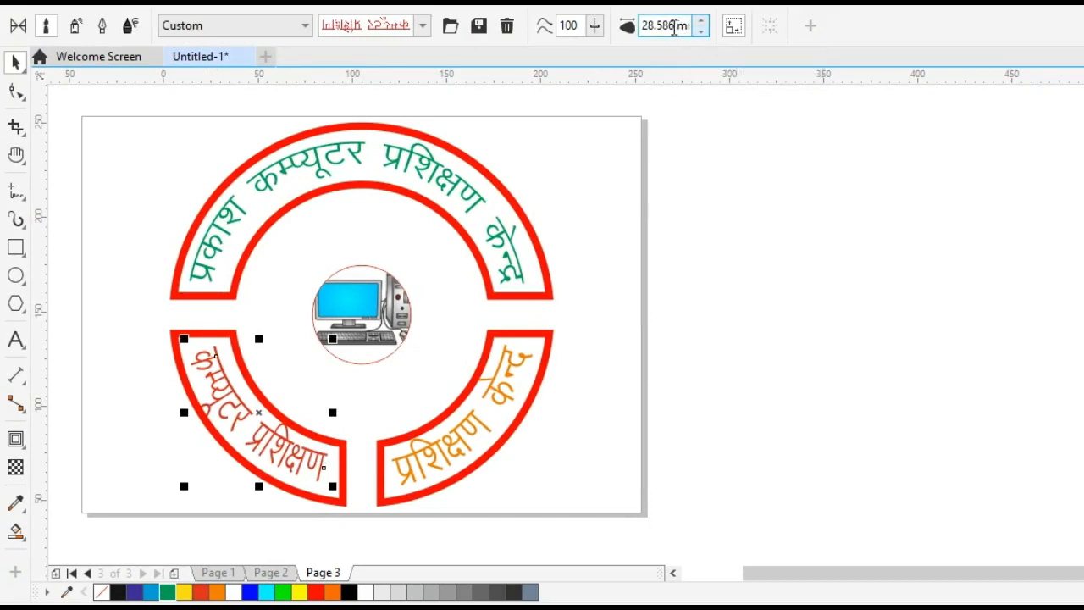
pyautogui.hotkey('ctrl', 'a')
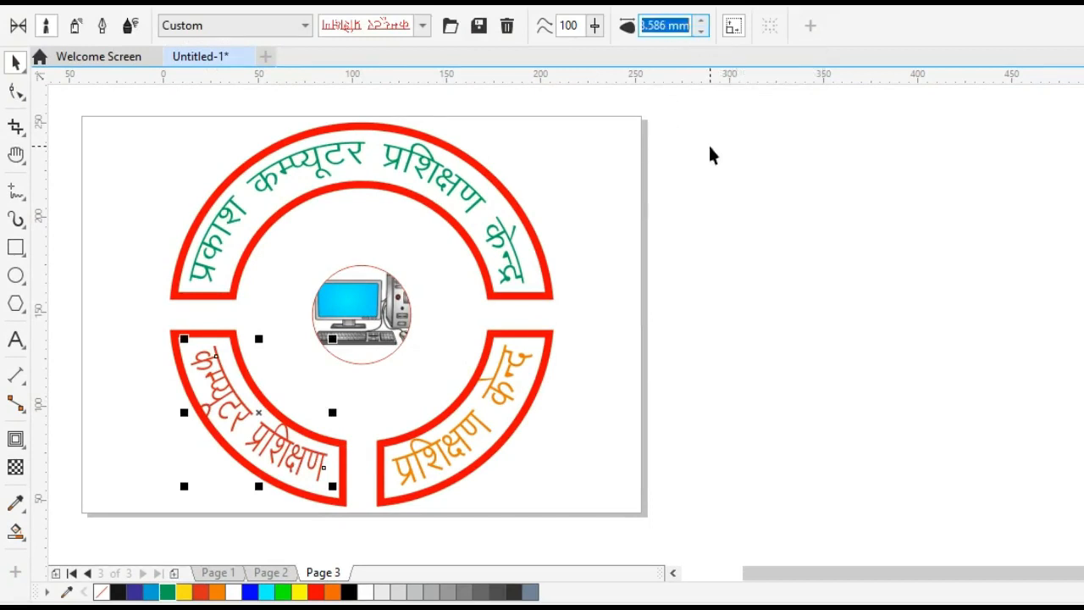
pyautogui.write('18')
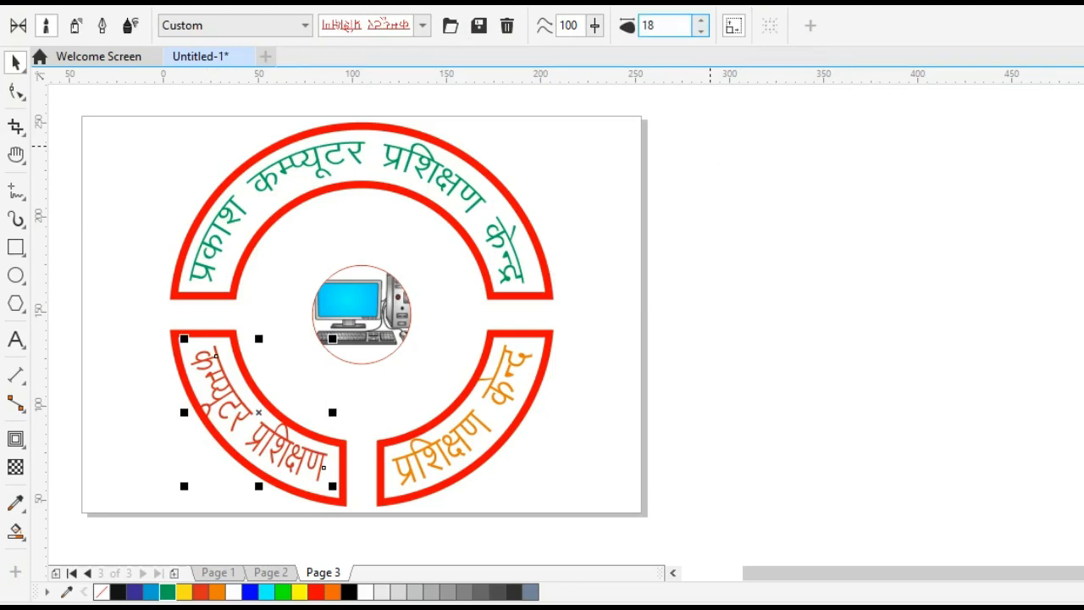
pyautogui.write('.00')
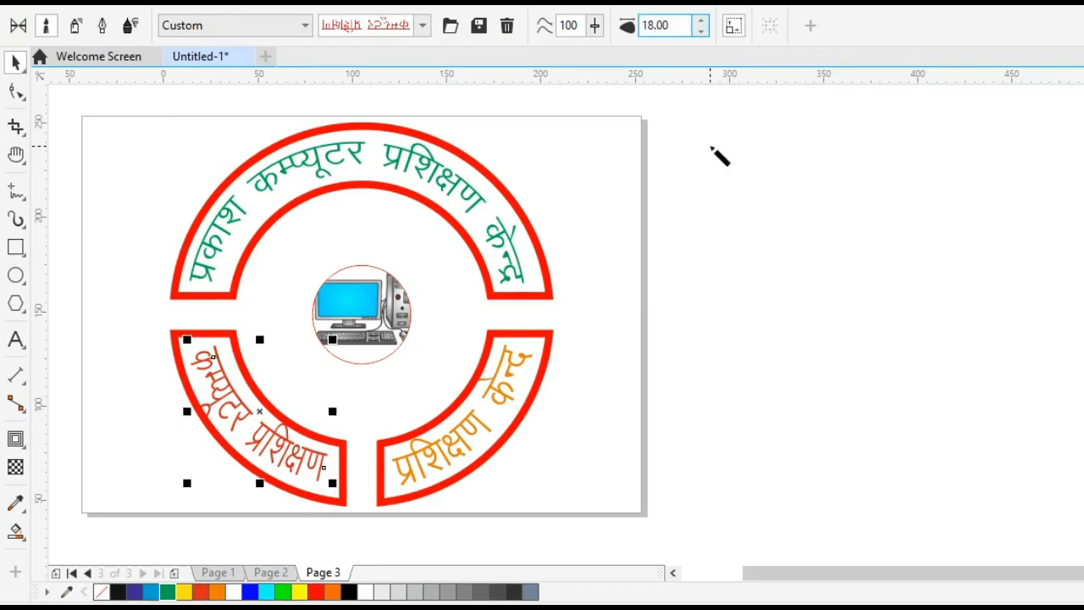
pyautogui.press('Return')
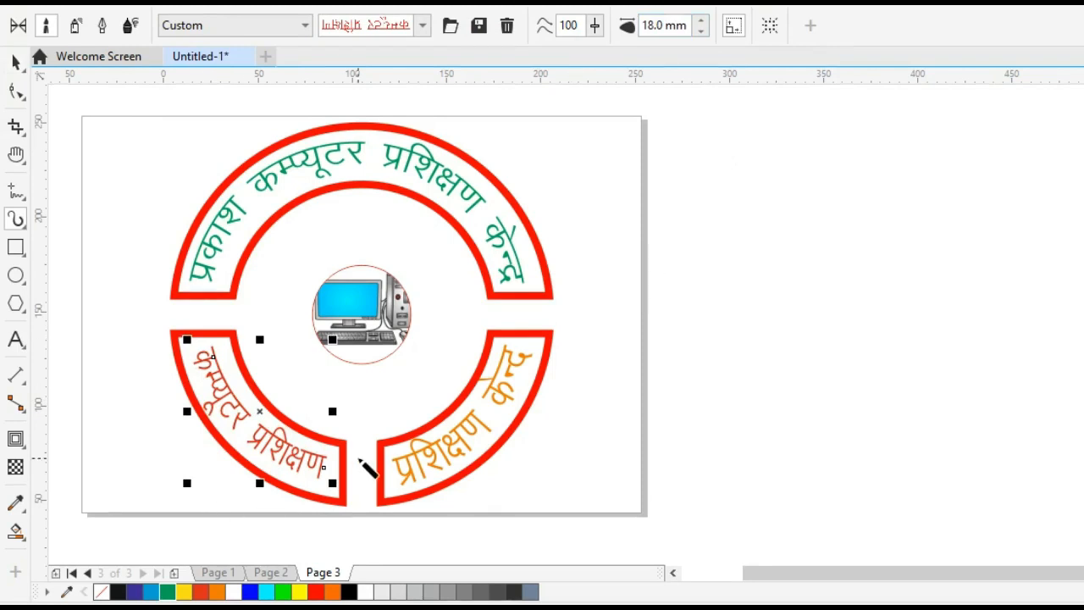
# Set the red text's artistic media stroke width to 16 mm.
pyautogui.moveTo(678, 23); pyautogui.dragTo(641, 28)
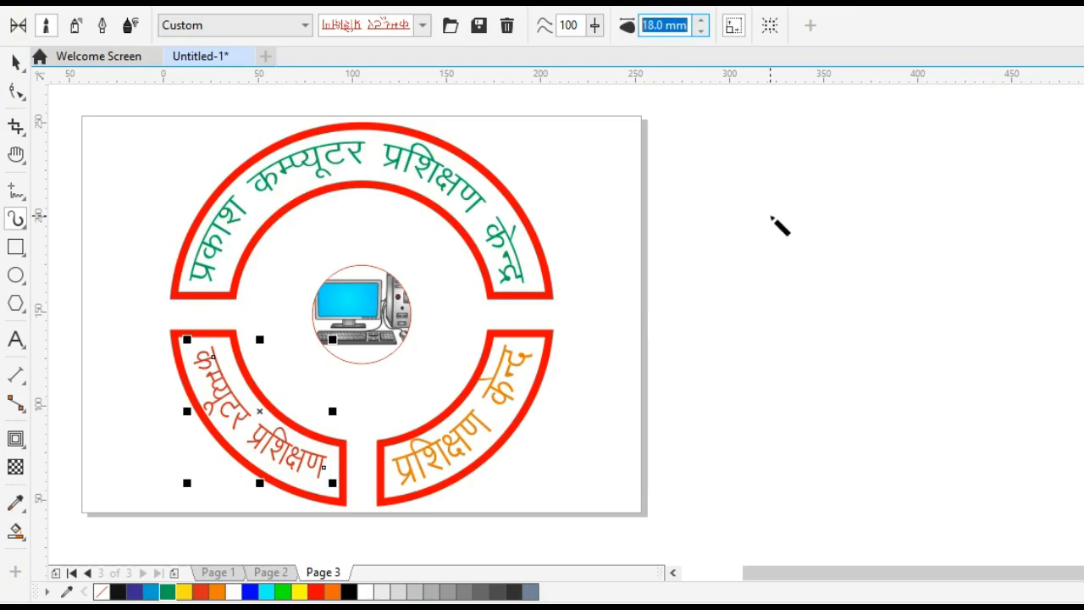
pyautogui.write('16.')
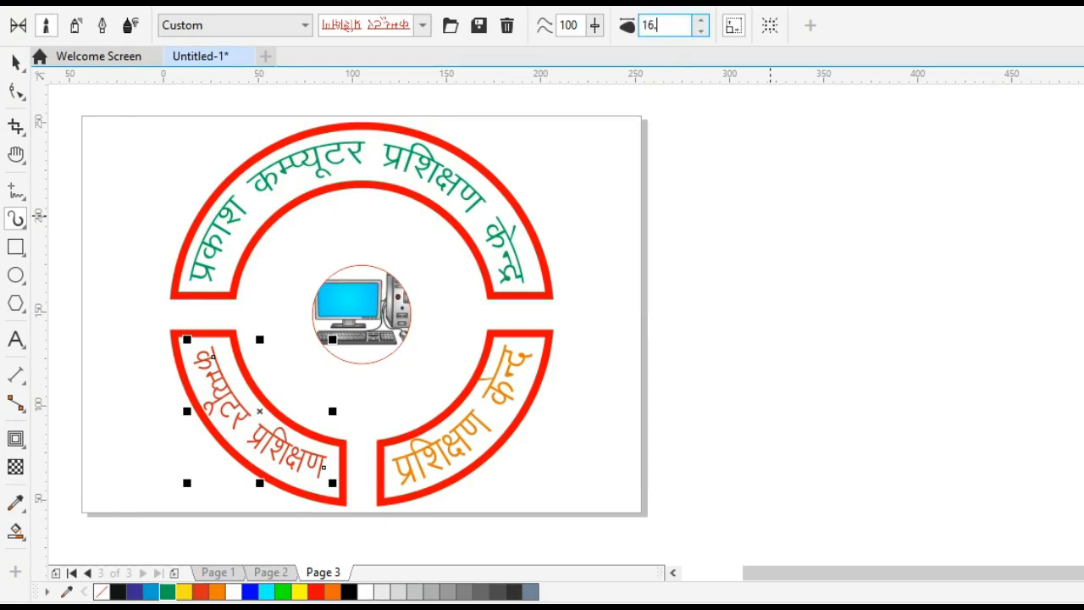
pyautogui.write('00')
pyautogui.press('Return')
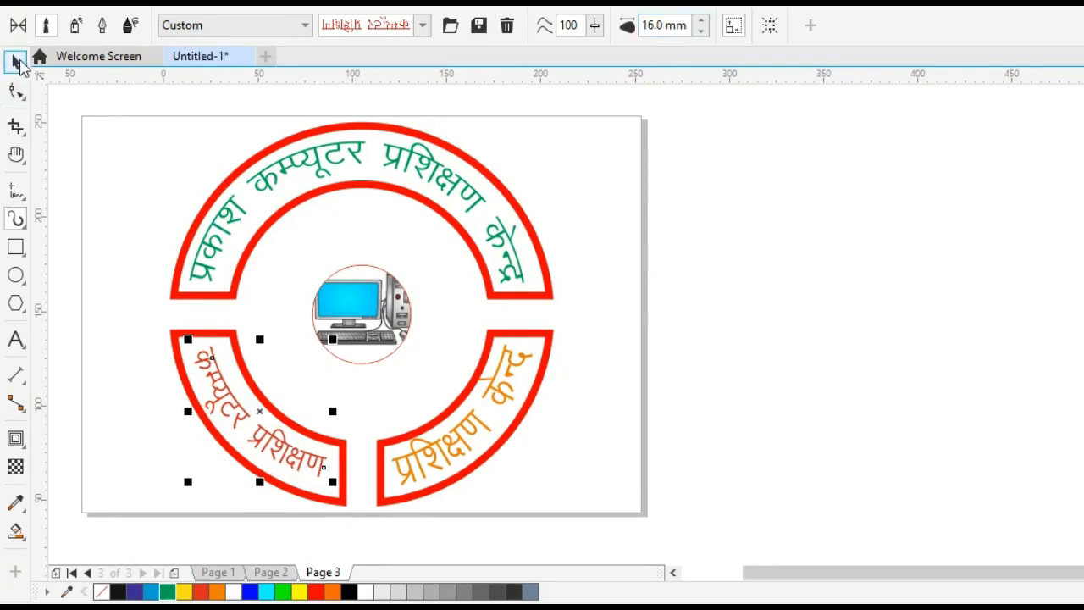
pyautogui.press('space')
# Set the artistic media stroke width of the orange text in the lower-right segment to 16 mm.
pyautogui.click(505, 380)
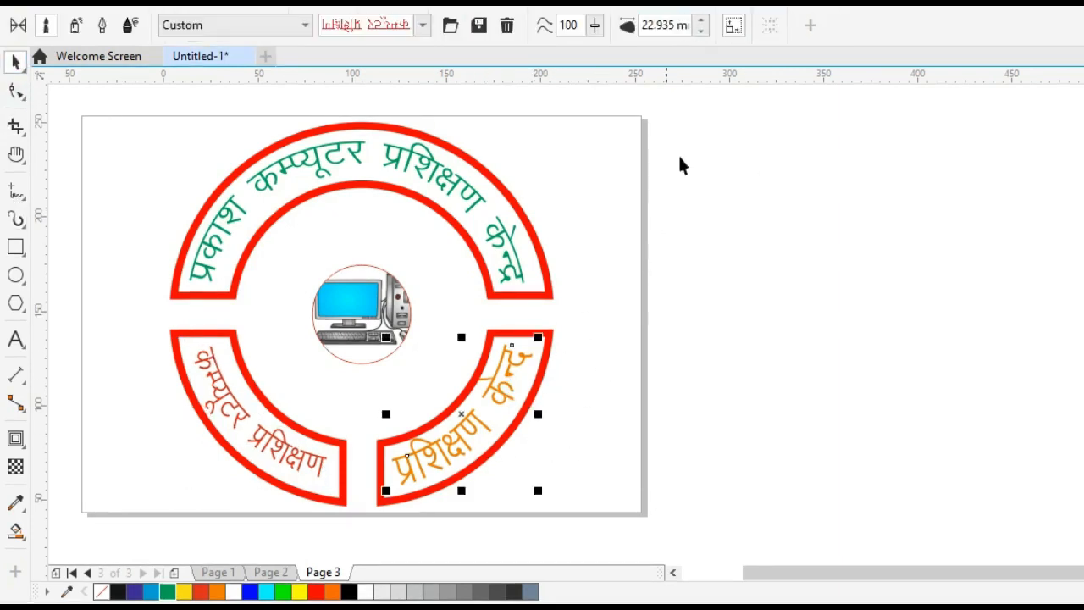
pyautogui.click(671, 26)
pyautogui.hotkey('ctrl', 'a')
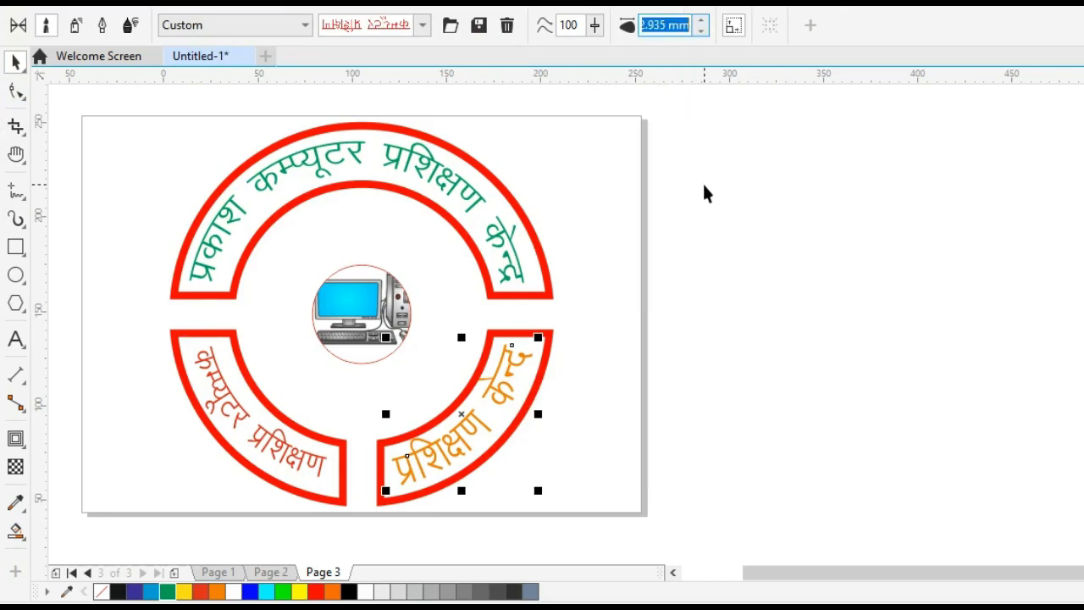
pyautogui.write('16')
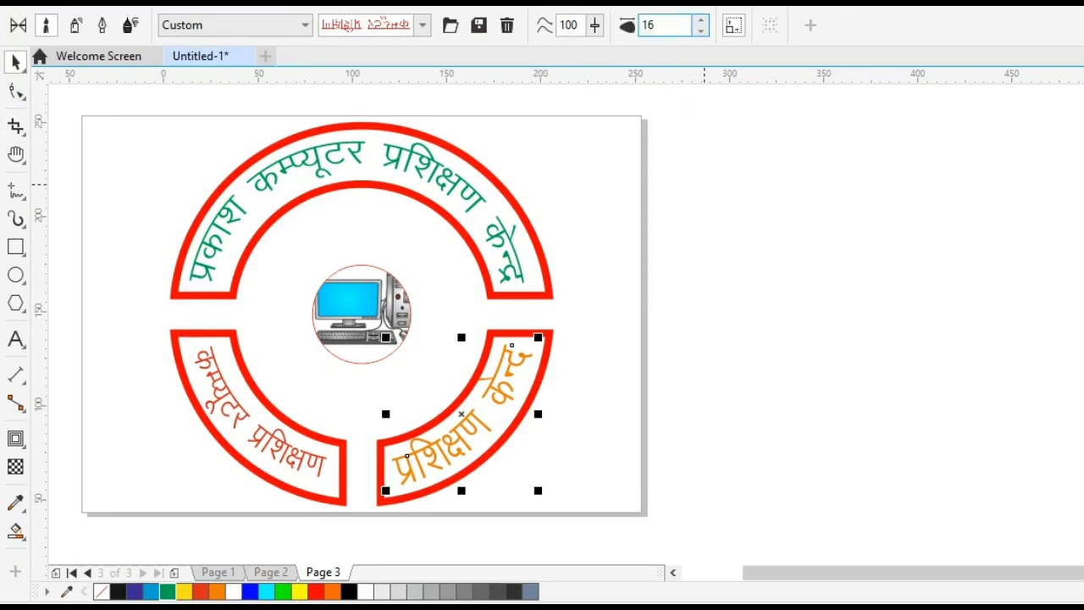
pyautogui.press('Return')
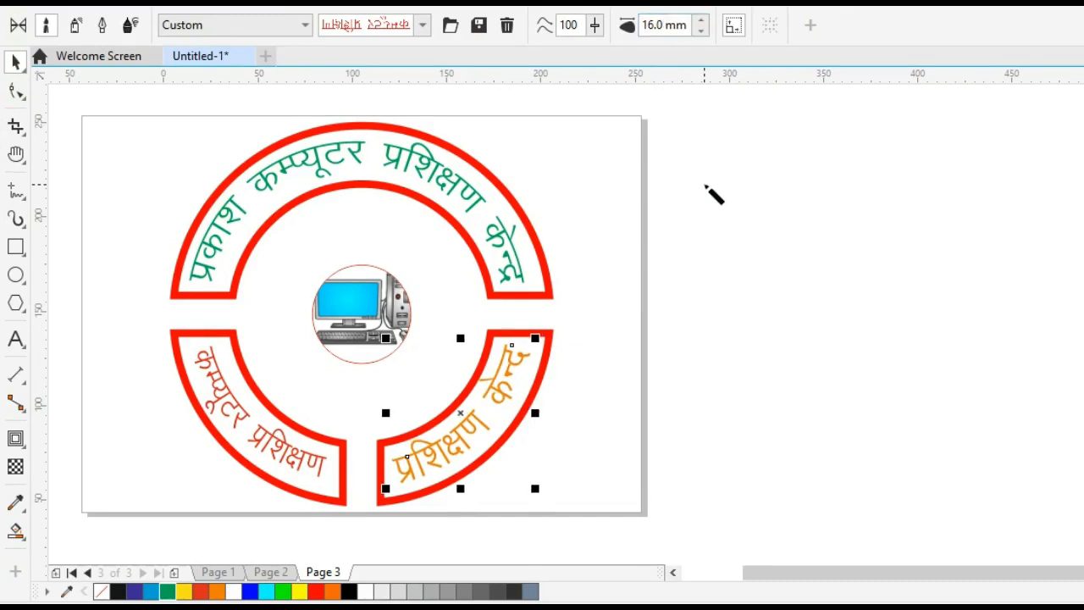
pyautogui.press('space')
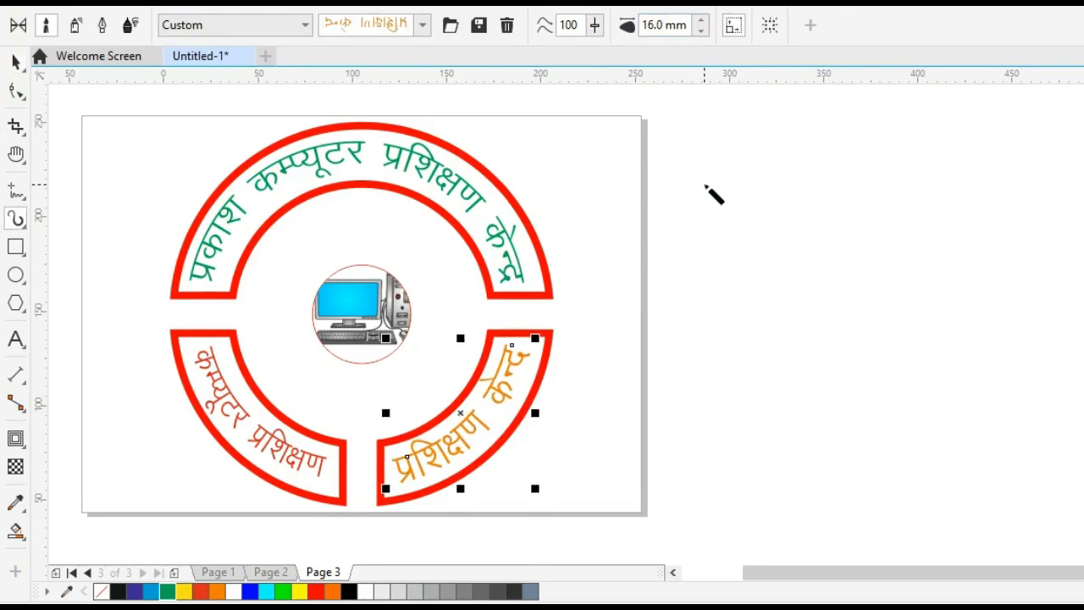
# Set the orange text's artistic media stroke width to 15 mm and deselect it.
pyautogui.click(664, 25)
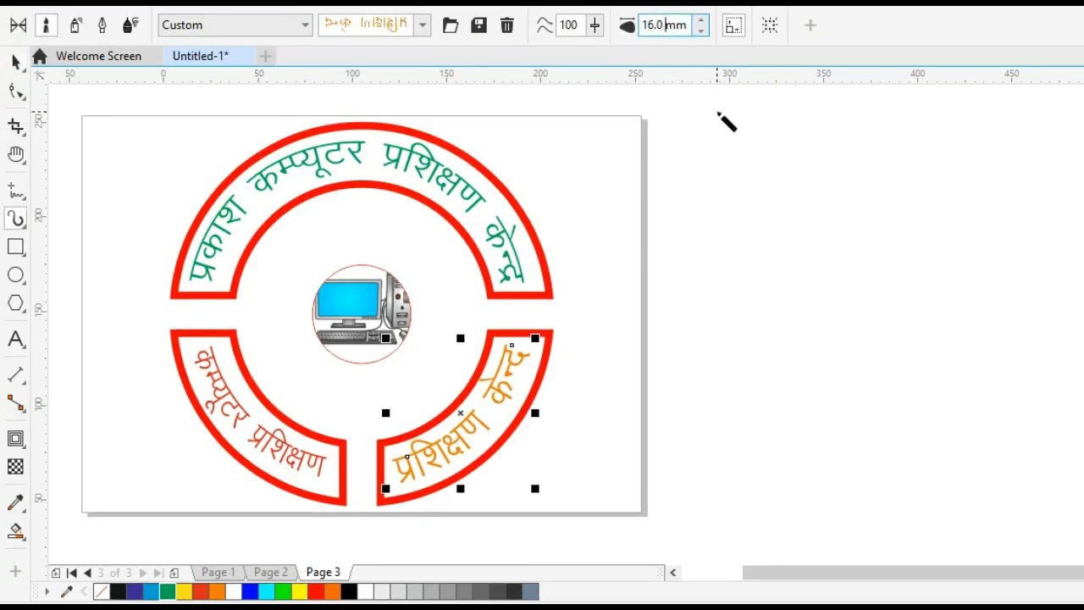
pyautogui.hotkey('ctrl', 'a')
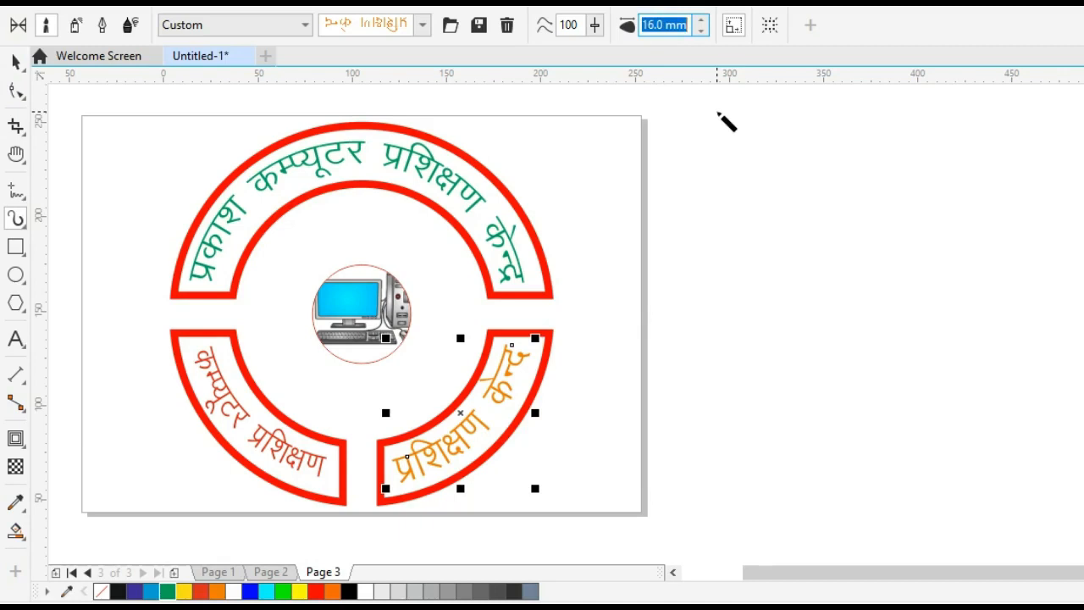
pyautogui.write('15')
pyautogui.press('Return')
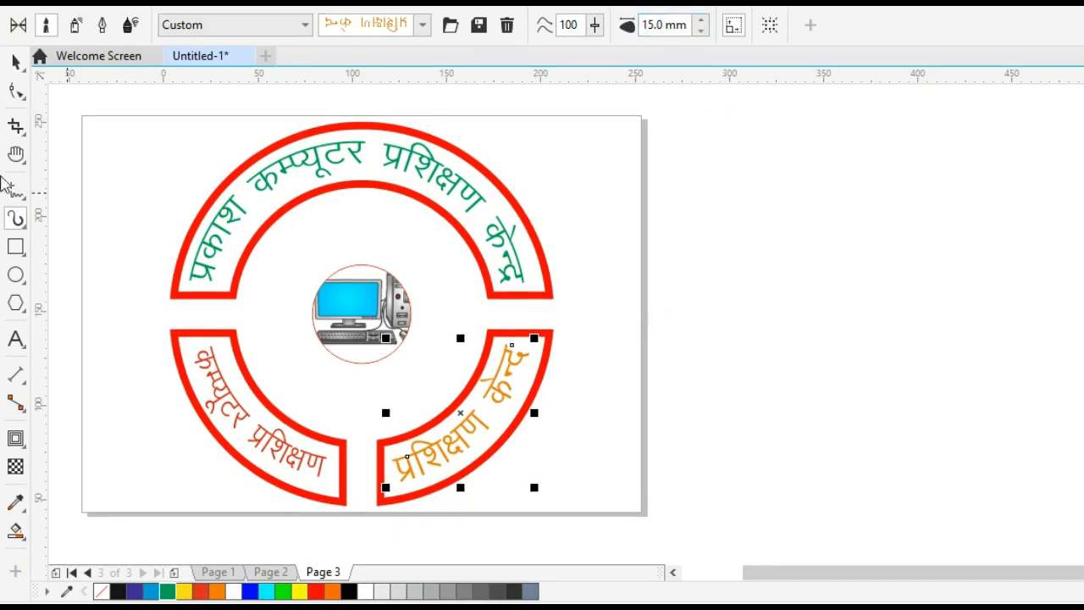
pyautogui.click(15, 62)
pyautogui.click(666, 308)
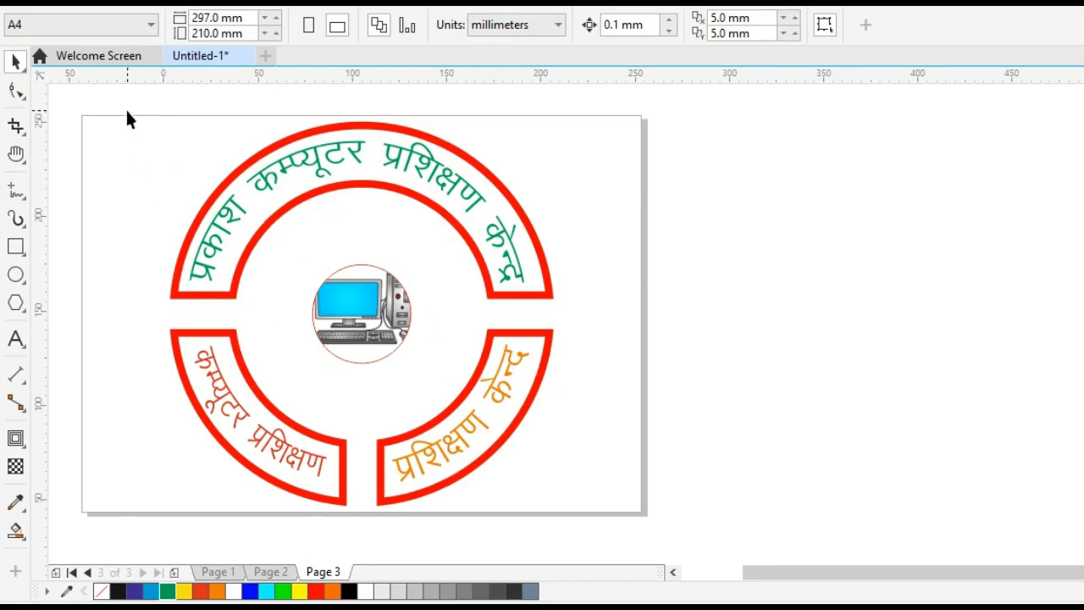
# Select the entire ring design, including all segments, texts and the central computer picture.
pyautogui.moveTo(214, 240); pyautogui.dragTo(644, 537)
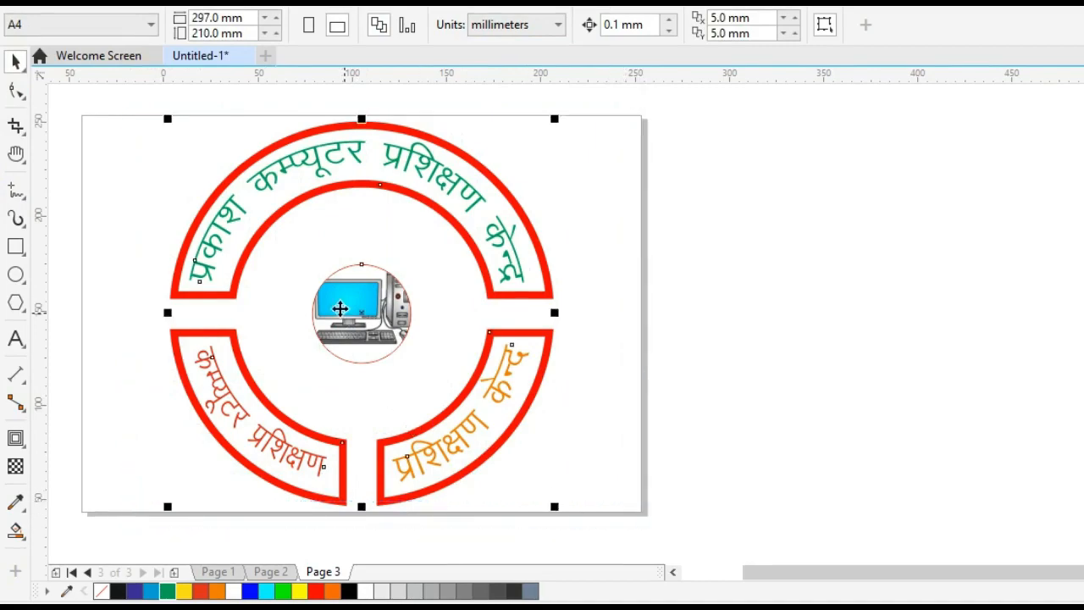